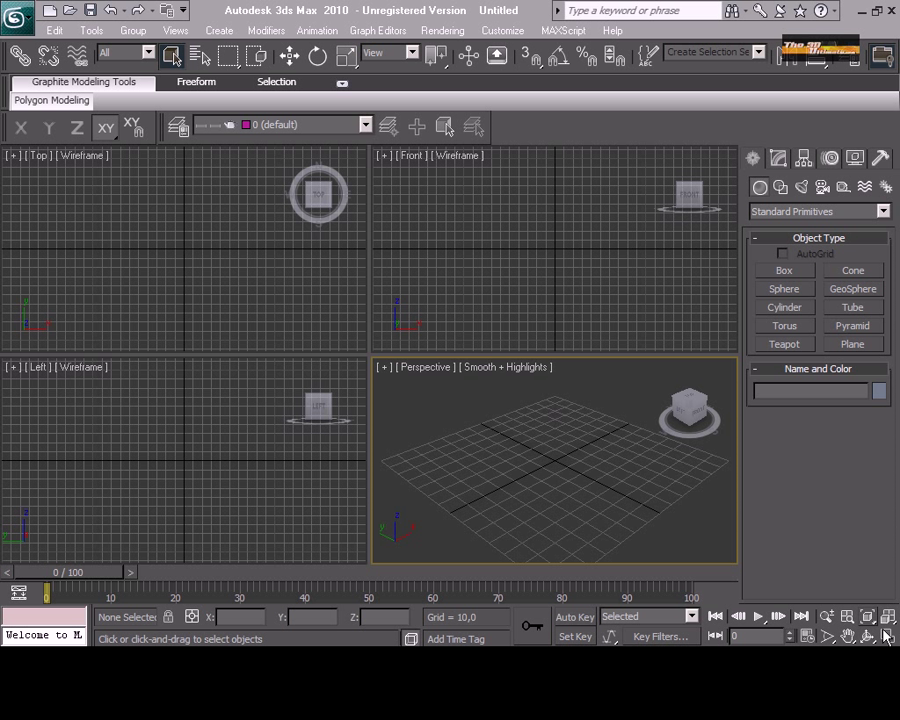
Step: Draw a cylinder about 27 in radius and 8 high in a maximized Perspective view, with edged faces, 1 height segment and 10 sides
click(888, 636)
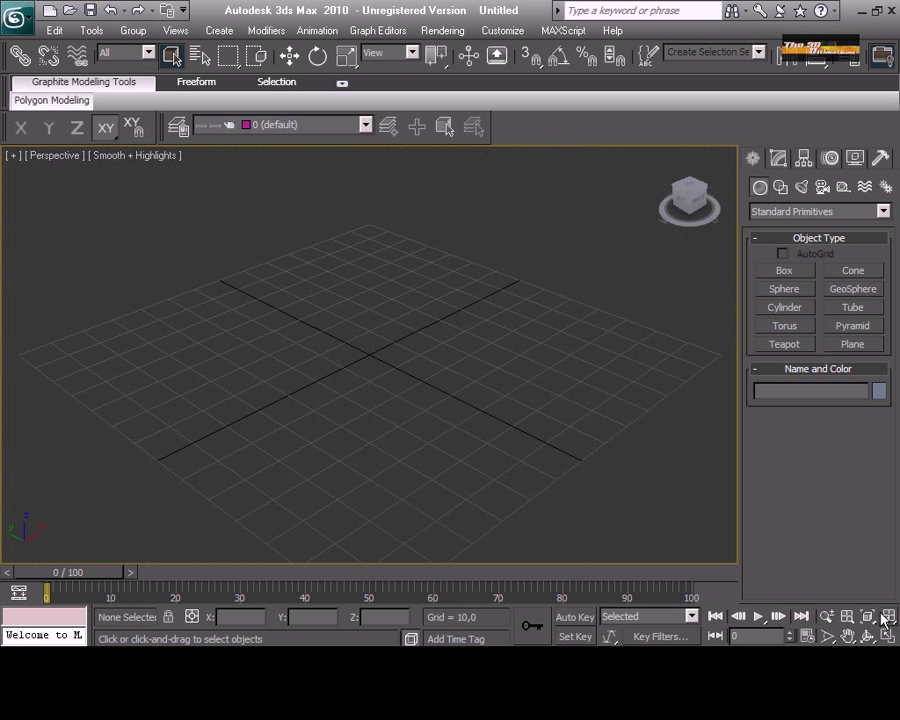
click(785, 307)
click(360, 491)
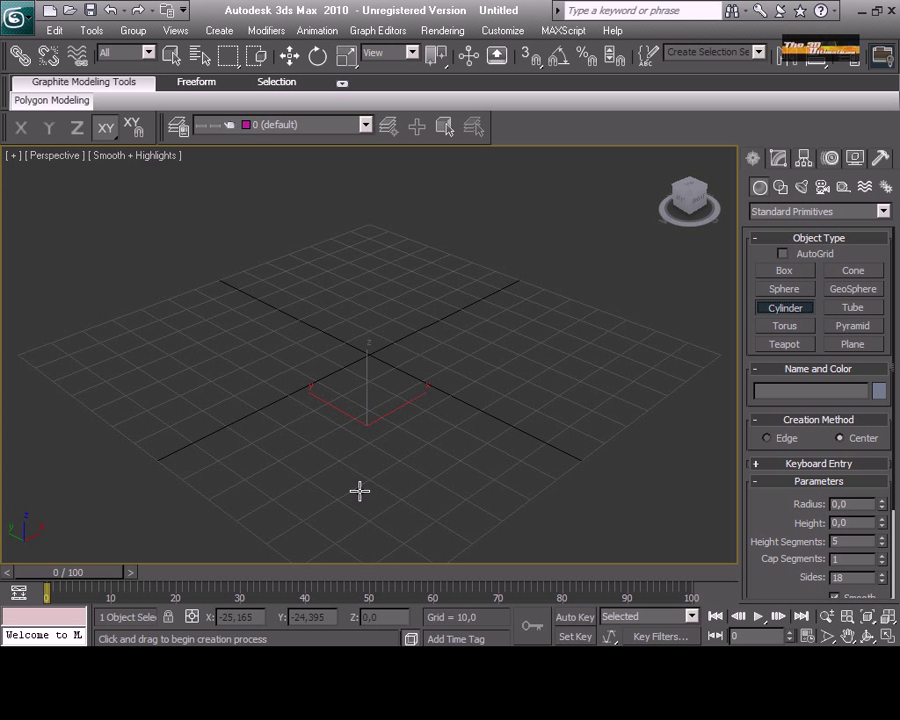
drag(360, 491, 361, 496)
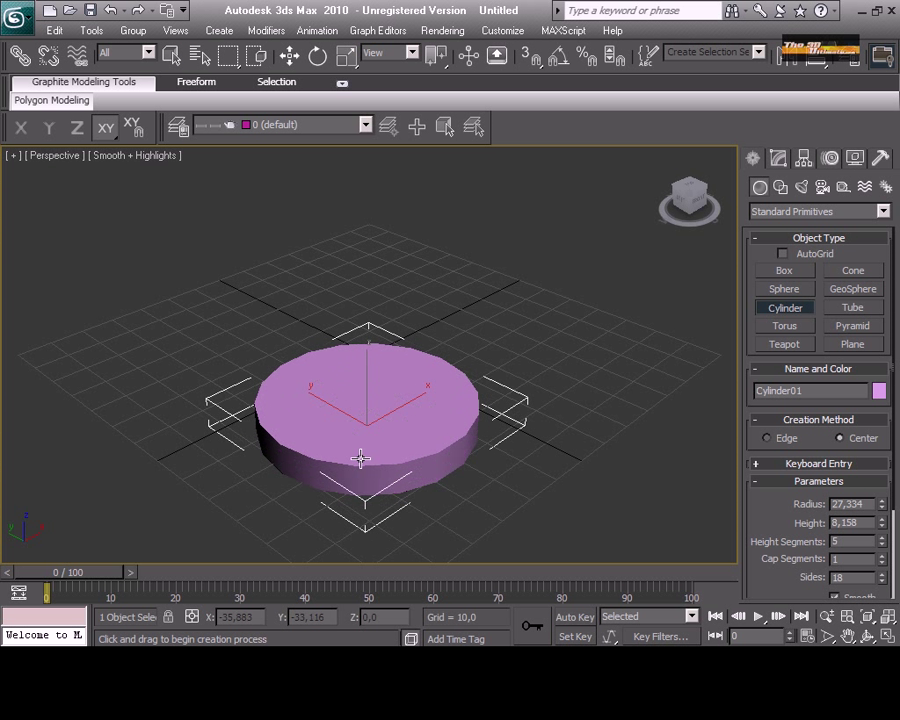
key(F4)
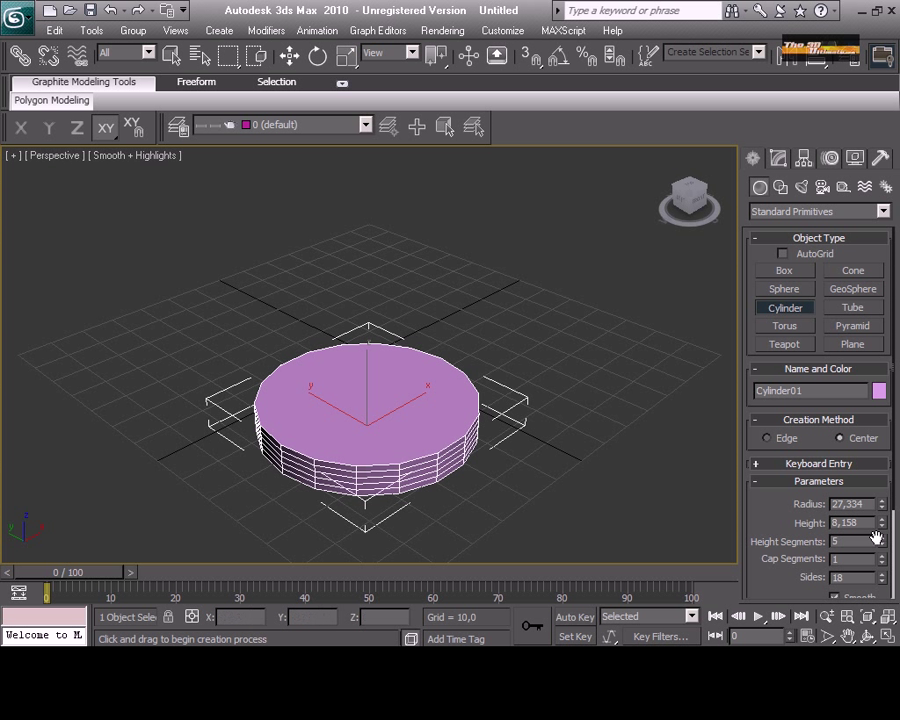
drag(882, 546, 886, 585)
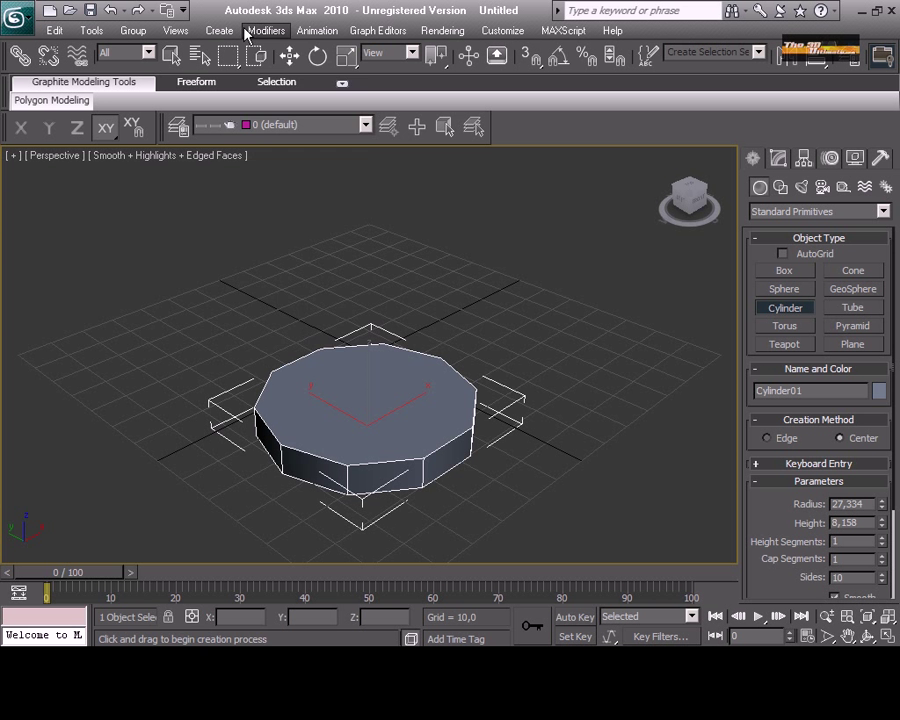
Step: Add an Edit Poly modifier to the cylinder and switch to polygon level
click(246, 32)
mouse_move(295, 87)
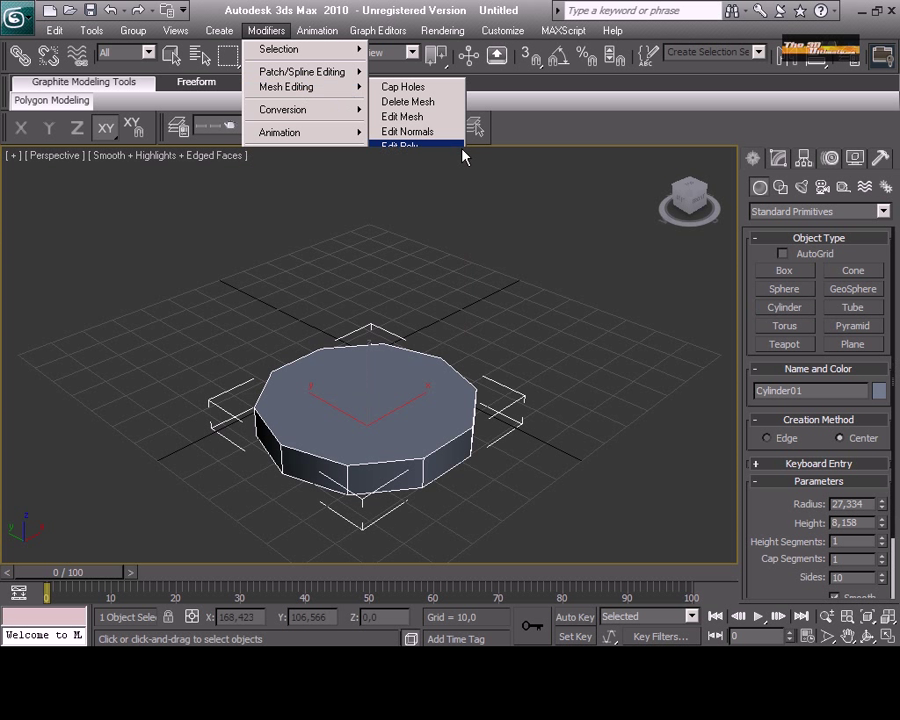
click(463, 152)
click(835, 522)
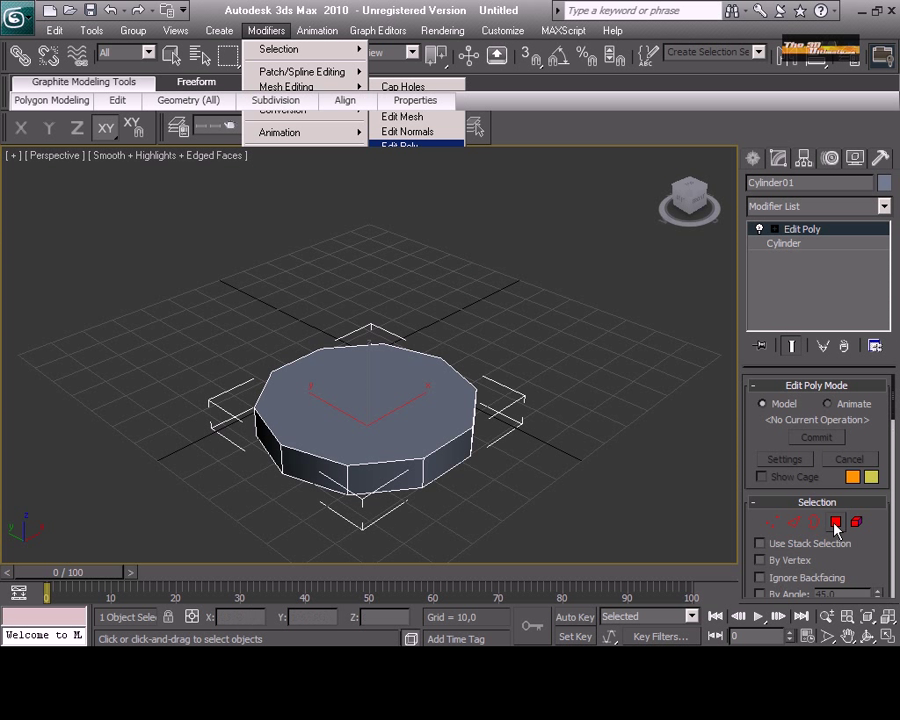
Step: Bevel the cylinder's top polygon upward three times in the Front view: a slight outward flare, a straight band and an inward slope
click(399, 402)
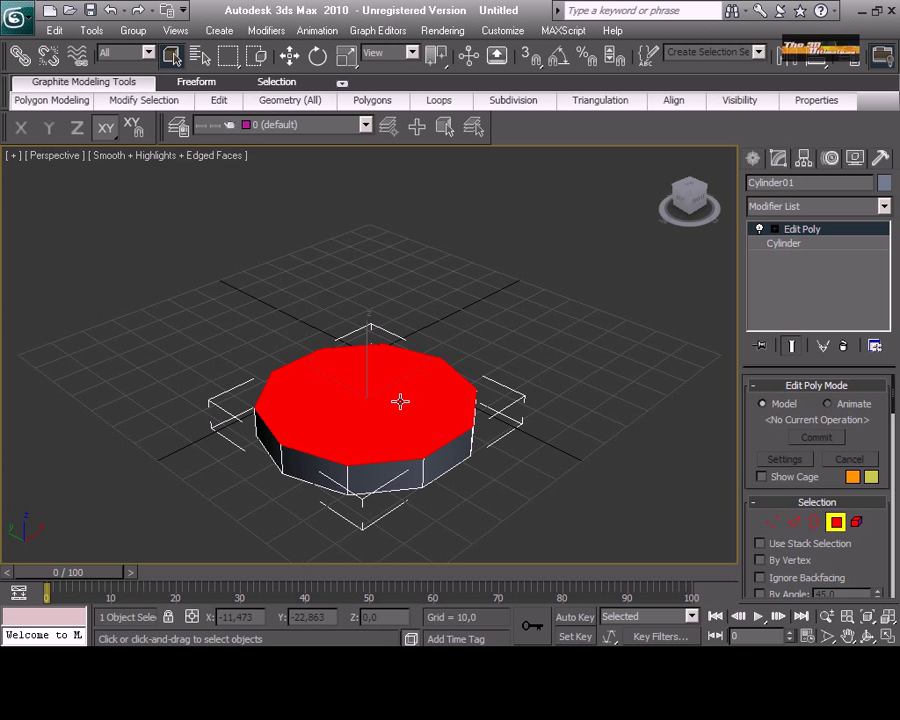
key(f)
middle_drag(398, 398, 475, 434)
scroll(421, 492, up, 5)
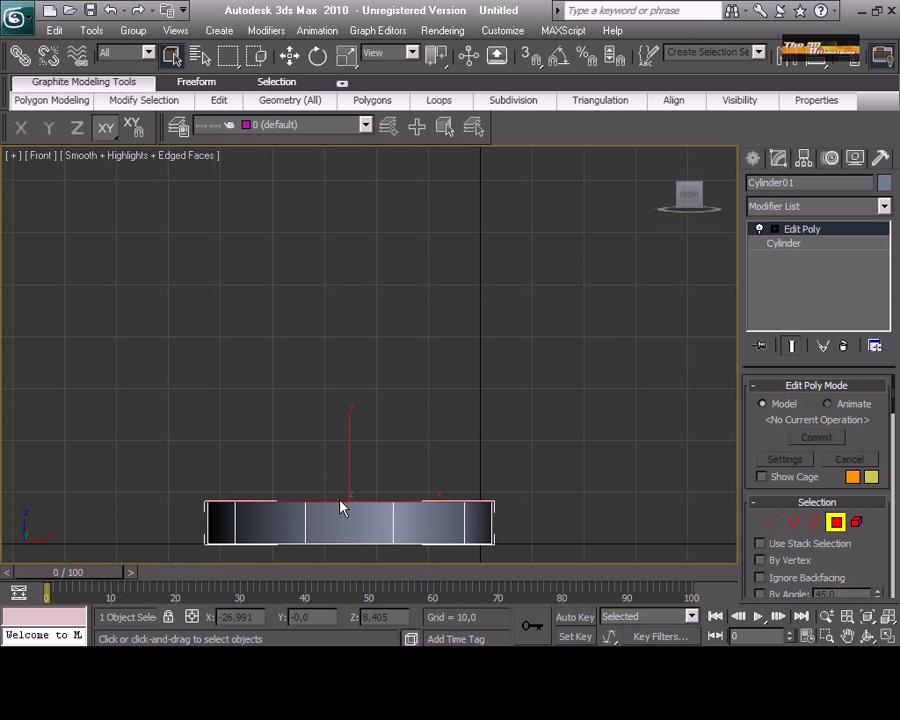
right_click(343, 504)
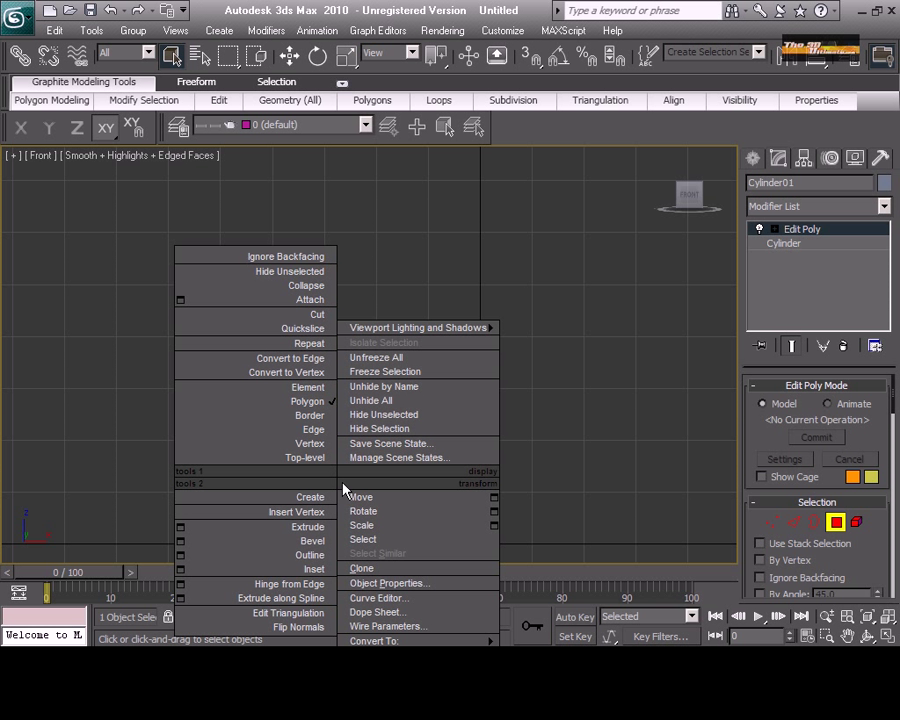
click(318, 542)
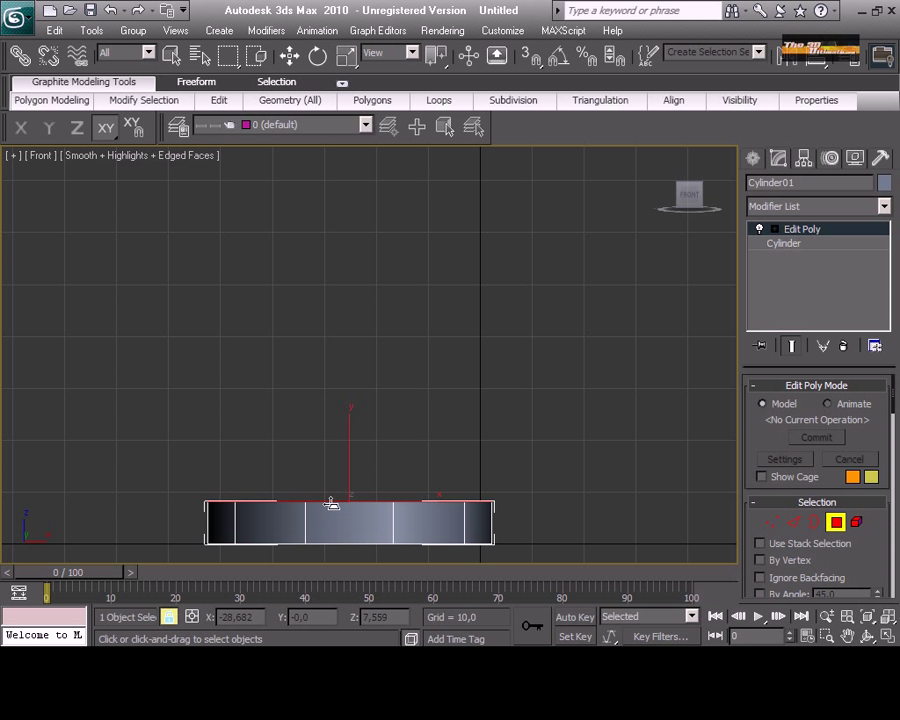
drag(331, 502, 332, 439)
click(328, 481)
click(329, 456)
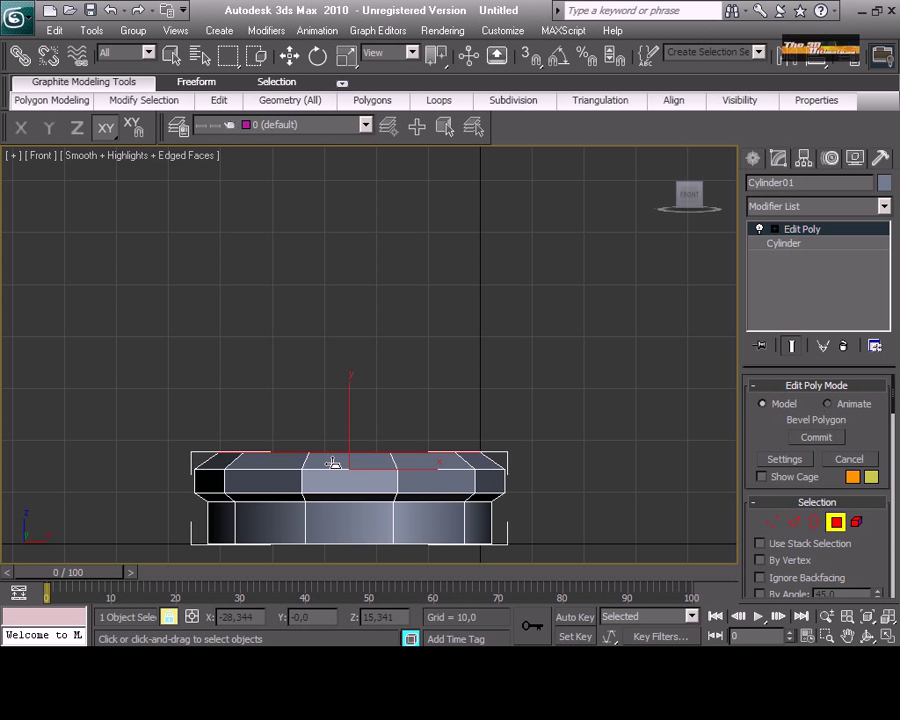
Step: Raise the top polygon and scale it down uniformly to about 68%
click(289, 55)
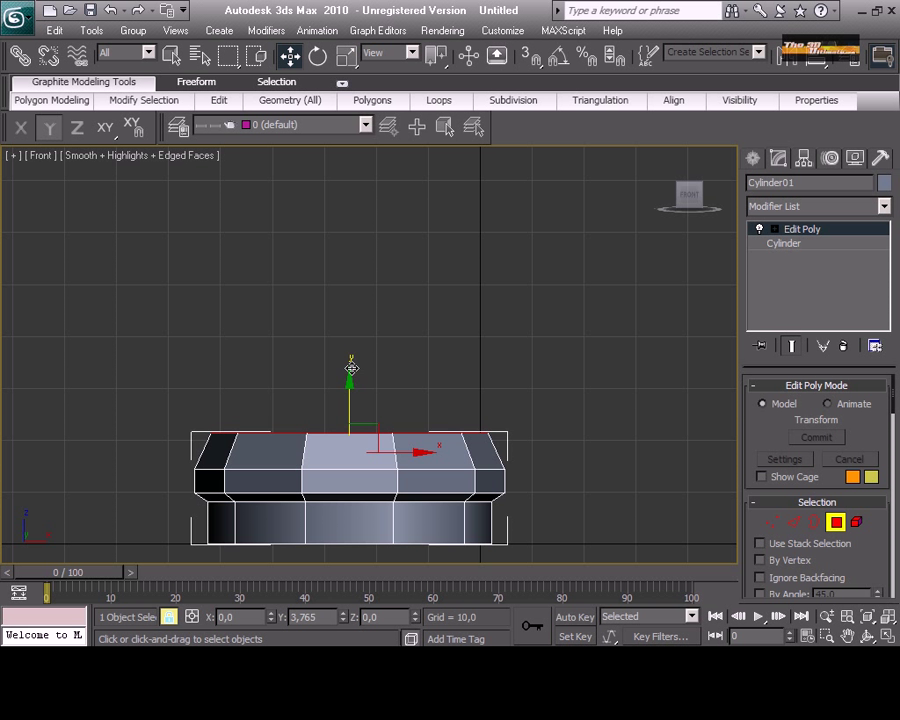
drag(351, 369, 362, 406)
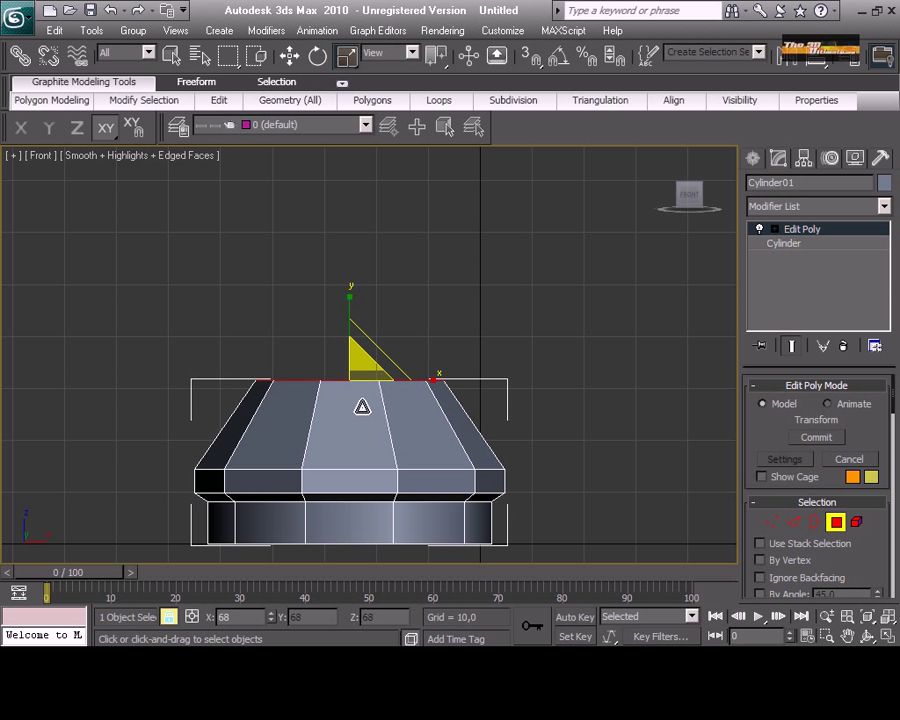
Step: Move the shoulder's vertex ring up to heighten the straight band, and lower the top vertex ring to flatten the slope
click(773, 523)
drag(177, 454, 526, 486)
key(w)
drag(349, 421, 351, 398)
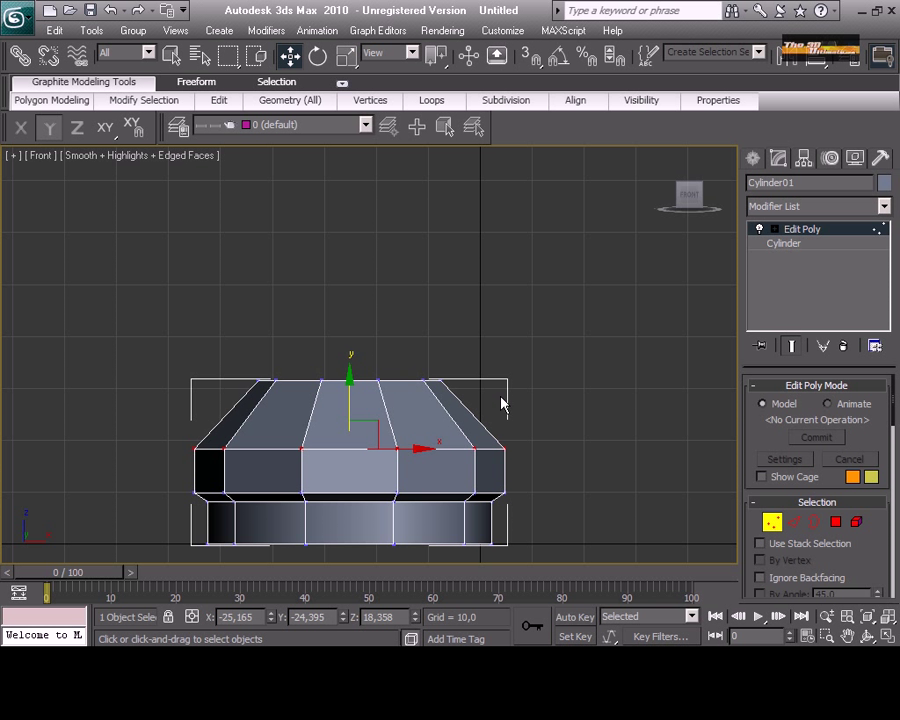
drag(521, 406, 232, 345)
drag(343, 314, 341, 348)
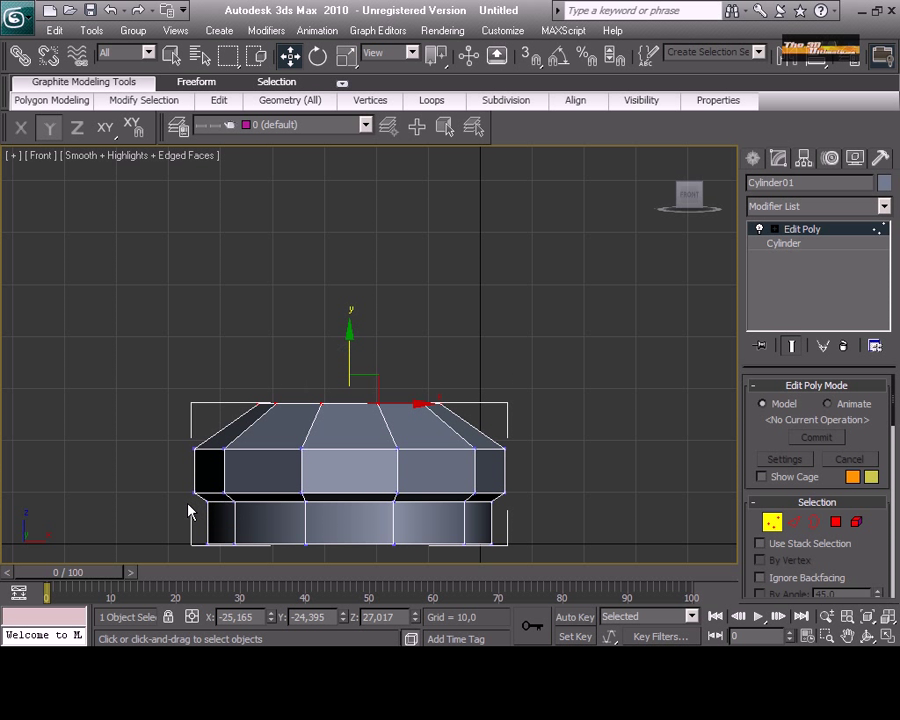
Step: Scale the two lowest vertex rings outward so the base is slightly wider than the band above it
drag(188, 511, 520, 580)
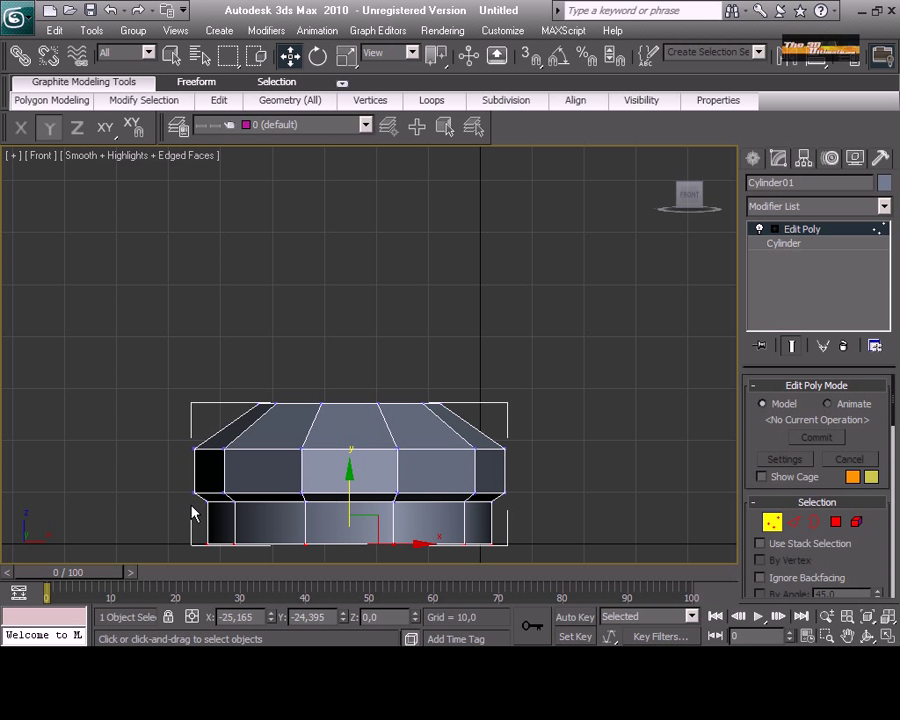
click(346, 56)
drag(358, 494, 362, 494)
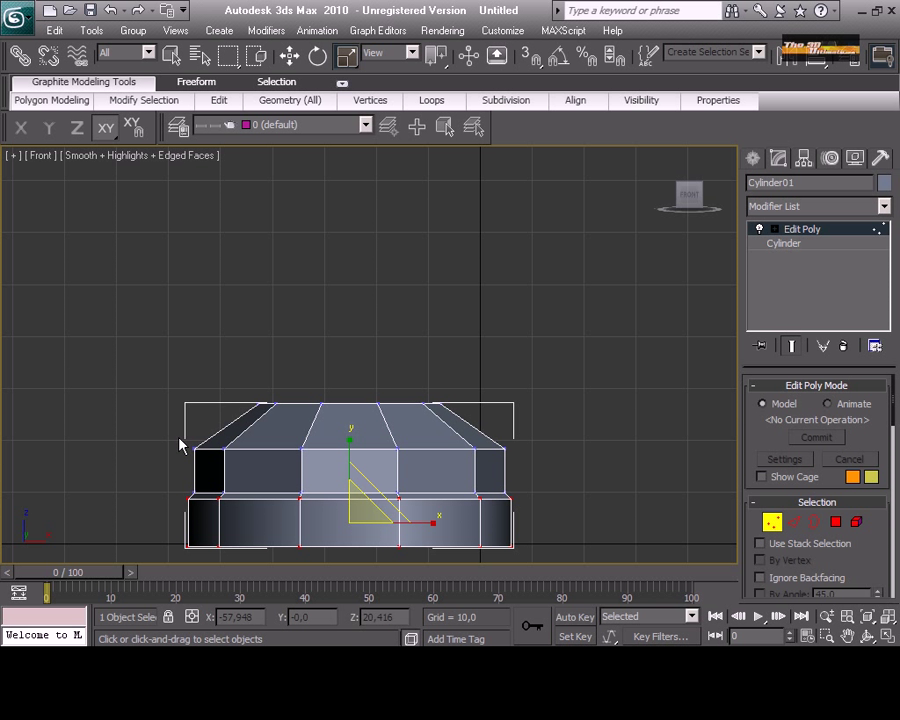
Step: Quickslice a horizontal edge ring through the lower part of the straight band and lower it to just above the base
click(193, 486)
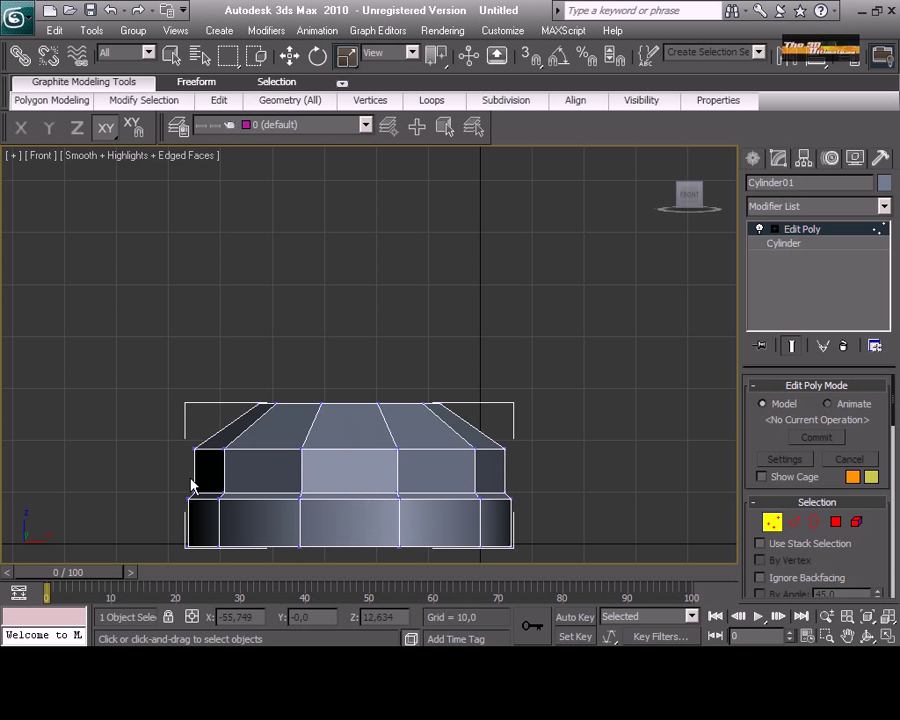
right_click(161, 311)
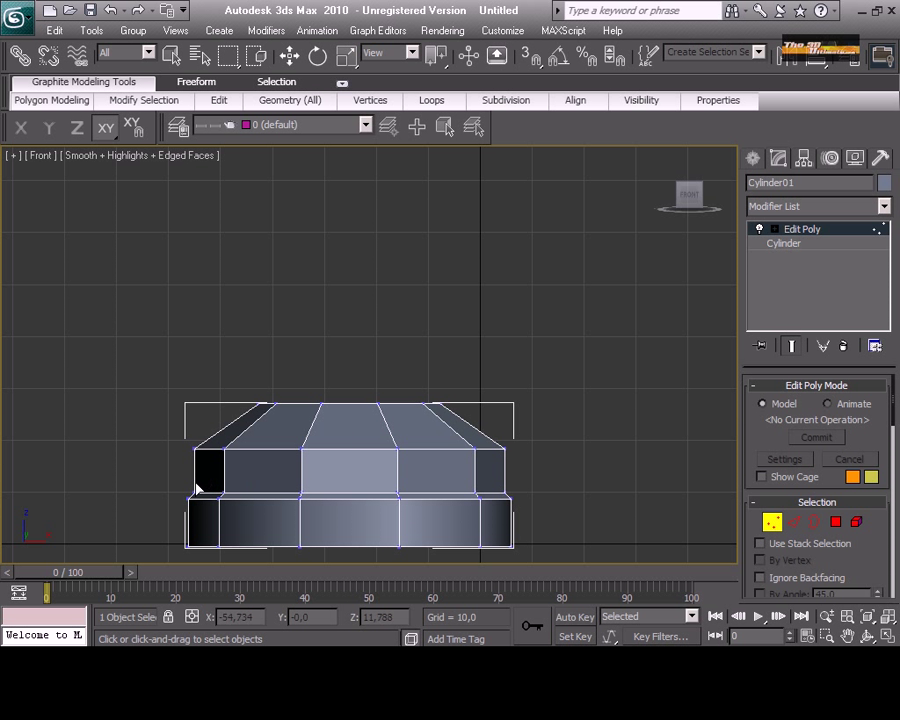
click(196, 486)
right_click(231, 484)
click(194, 479)
right_click(196, 486)
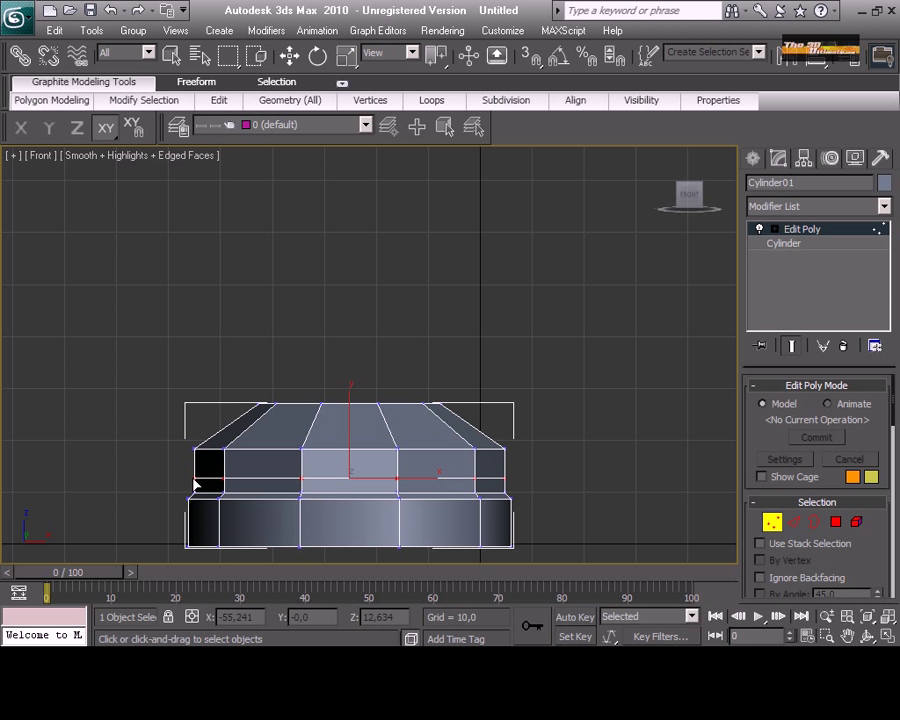
click(289, 56)
drag(348, 413, 347, 418)
click(148, 357)
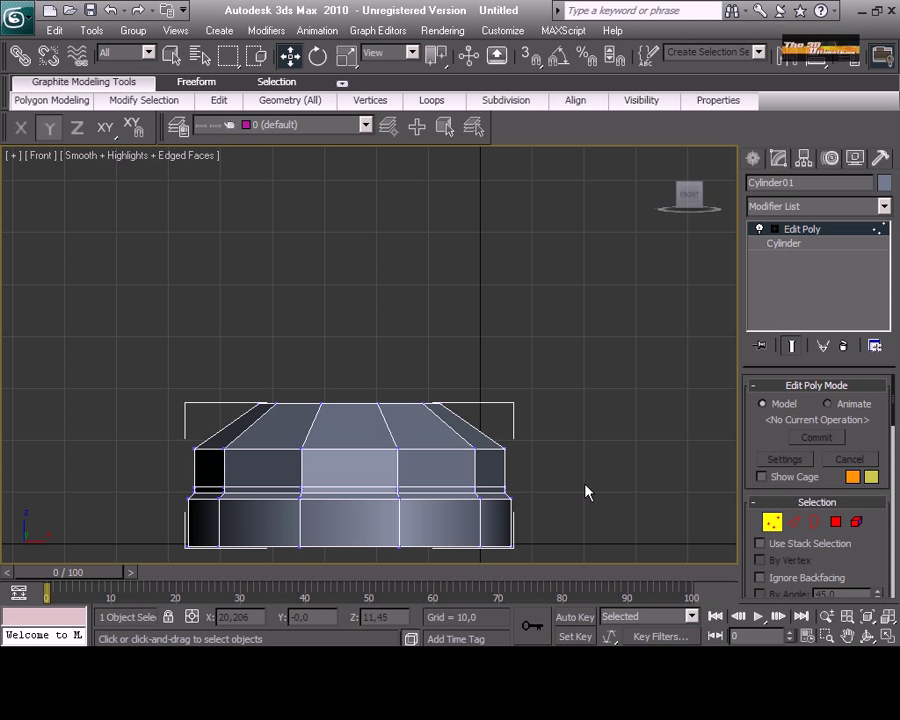
Step: Scale up the shoulder and top vertex rings together so the upper part overhangs the narrow neck
drag(585, 485, 584, 480)
click(352, 62)
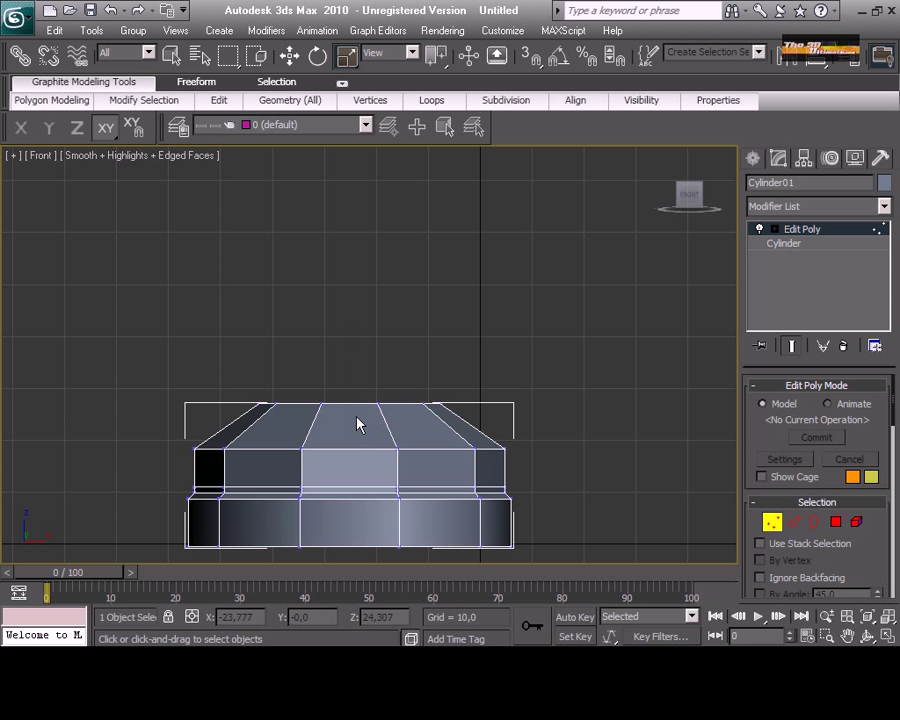
drag(141, 358, 529, 469)
drag(355, 413, 353, 400)
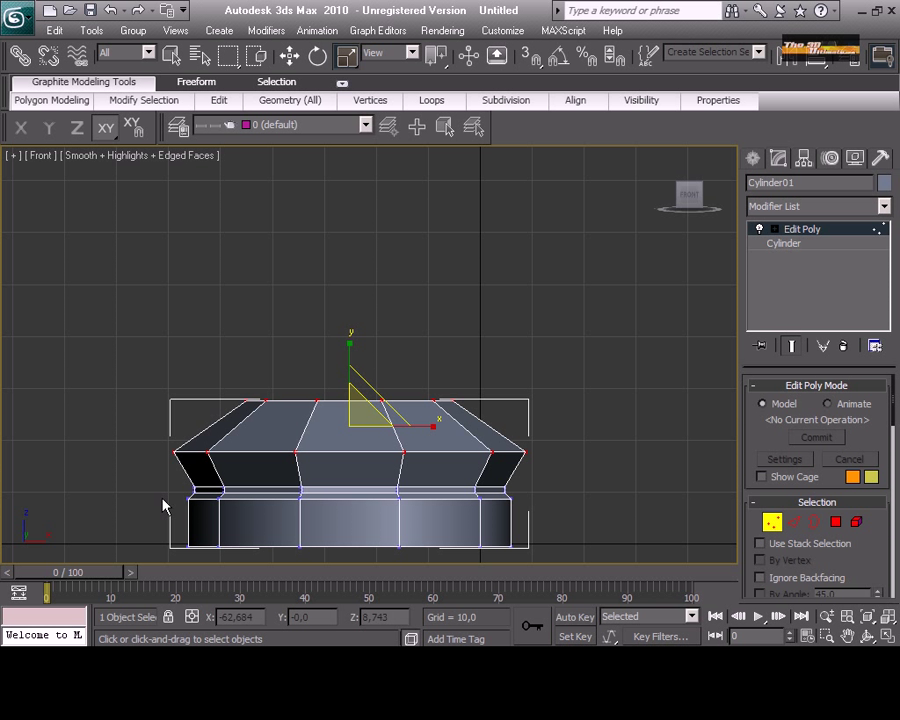
Step: Enlarge the two base vertex rings until they are nearly as wide as the shoulder
drag(178, 493, 549, 591)
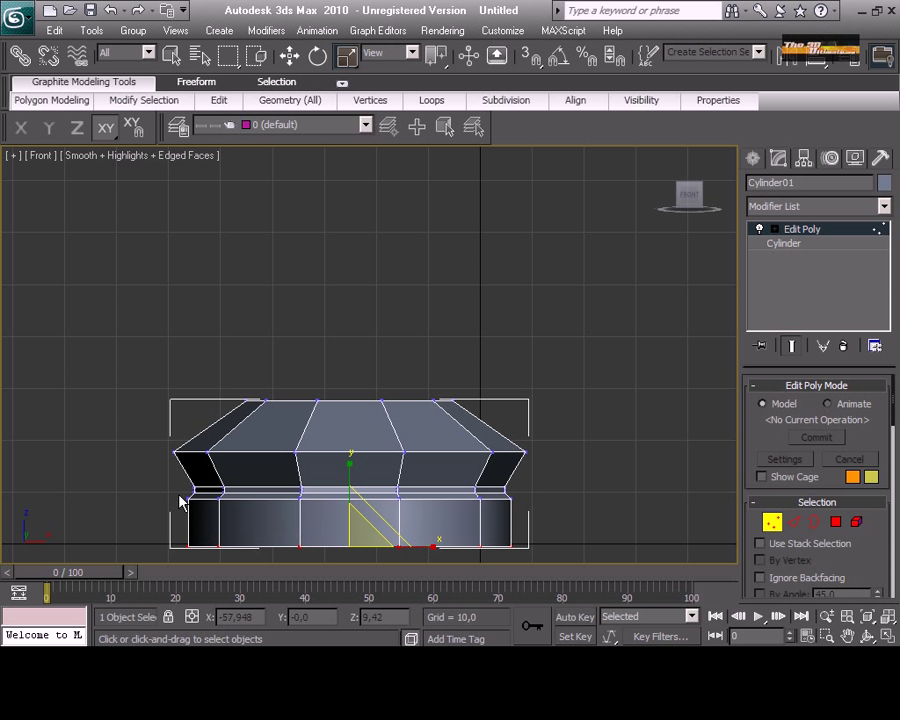
drag(368, 516, 355, 503)
click(540, 463)
Step: Convert the shoulder's vertices to an edge selection, shrink it to the horizontal loop, and chamfer that loop into a band
drag(161, 439, 560, 472)
right_click(374, 448)
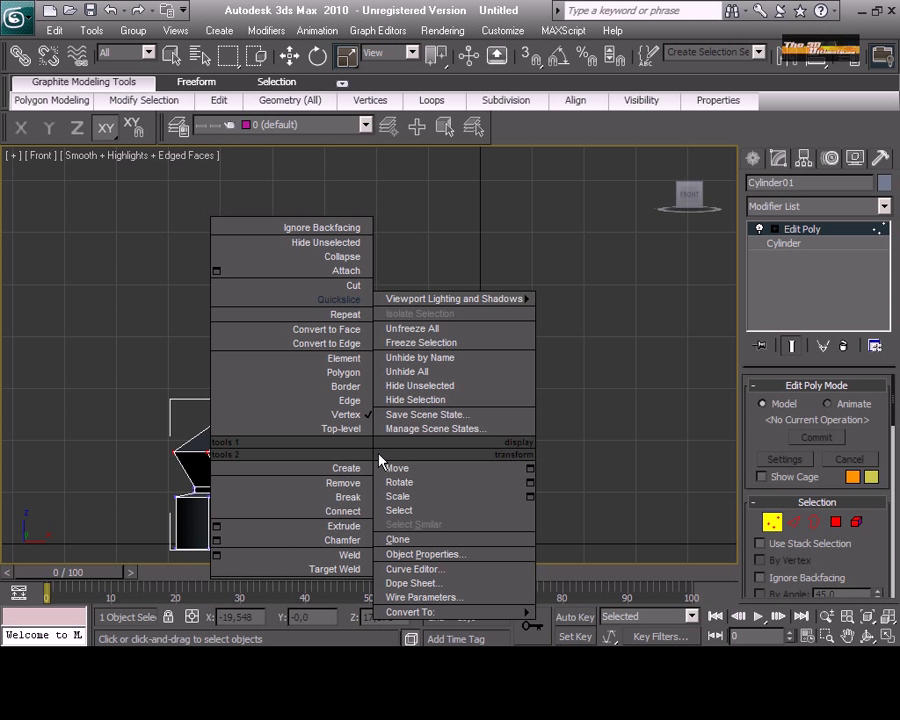
click(348, 343)
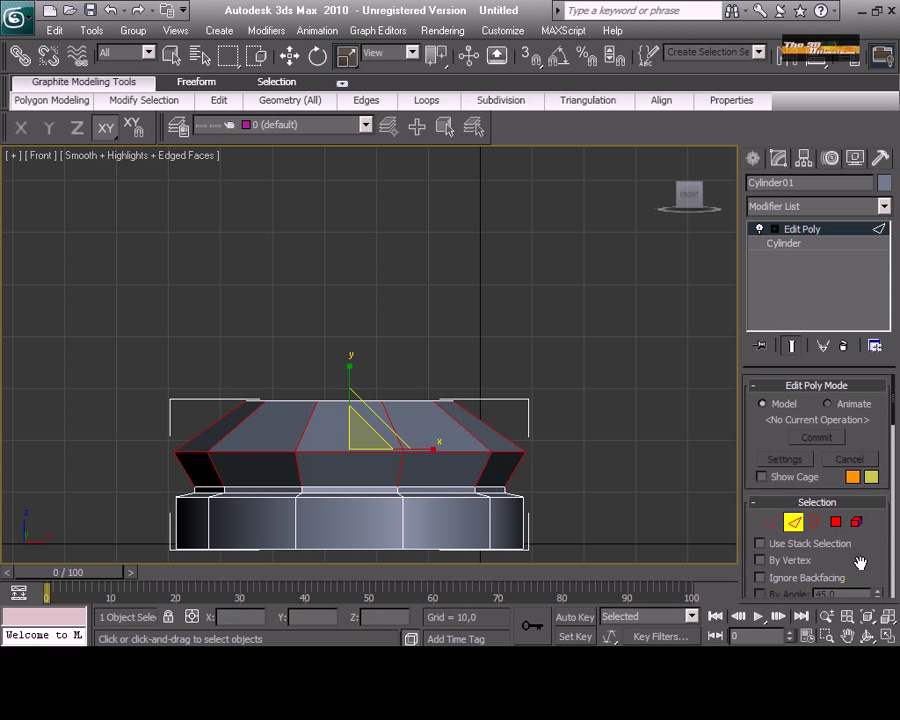
scroll(745, 540, down, 3)
click(782, 519)
right_click(334, 451)
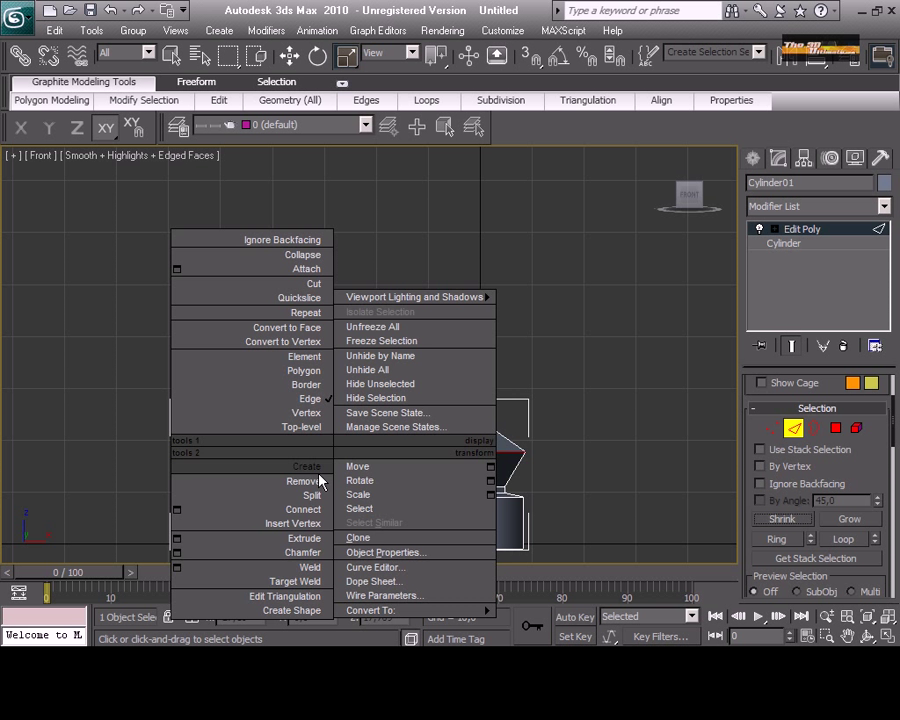
click(310, 552)
drag(301, 453, 298, 437)
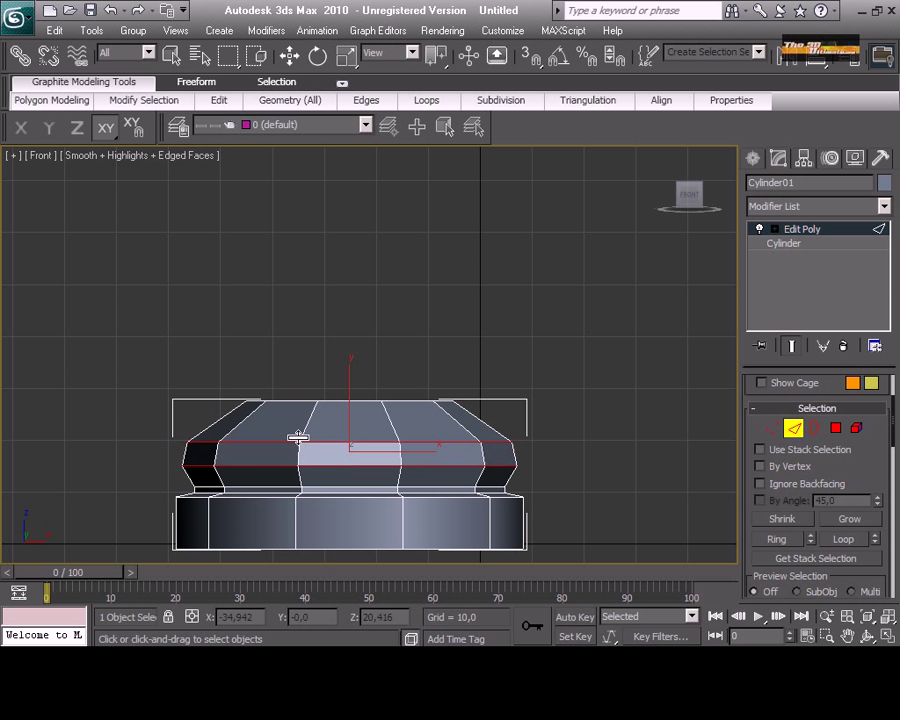
Step: Select the polygon band between the chamfered edges, scale it uniformly to about 114%, and stretch it vertically to about 141%
click(772, 428)
click(166, 503)
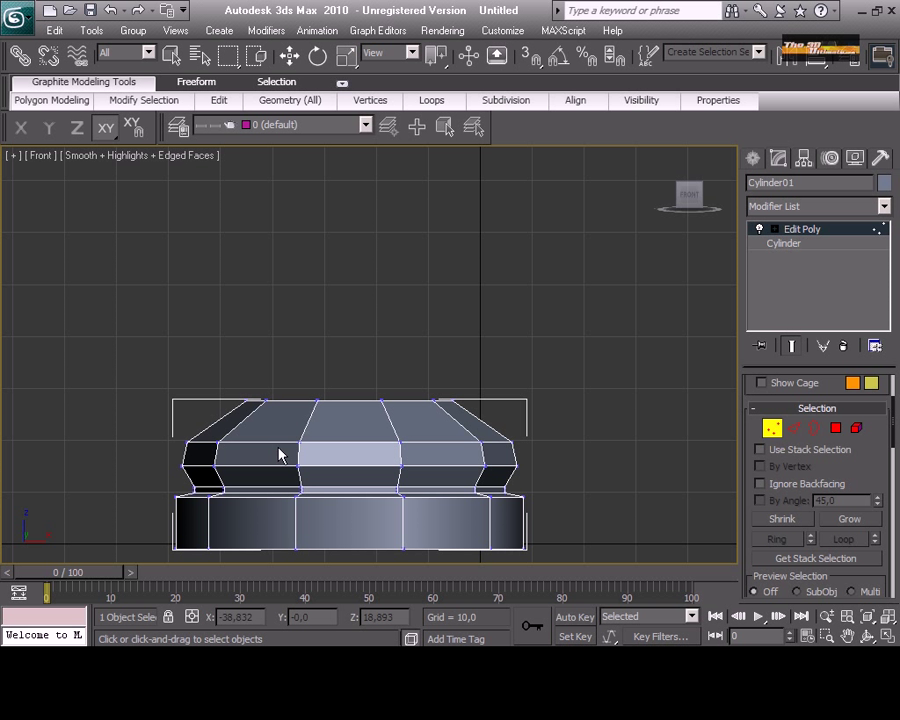
key(2)
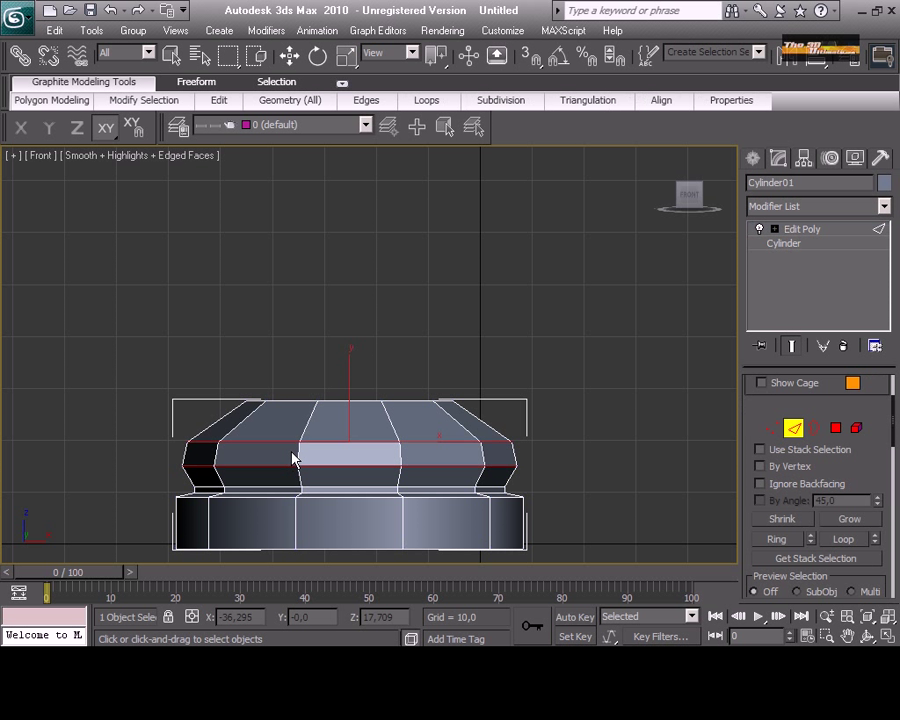
key(r)
double_click(381, 442)
right_click(381, 446)
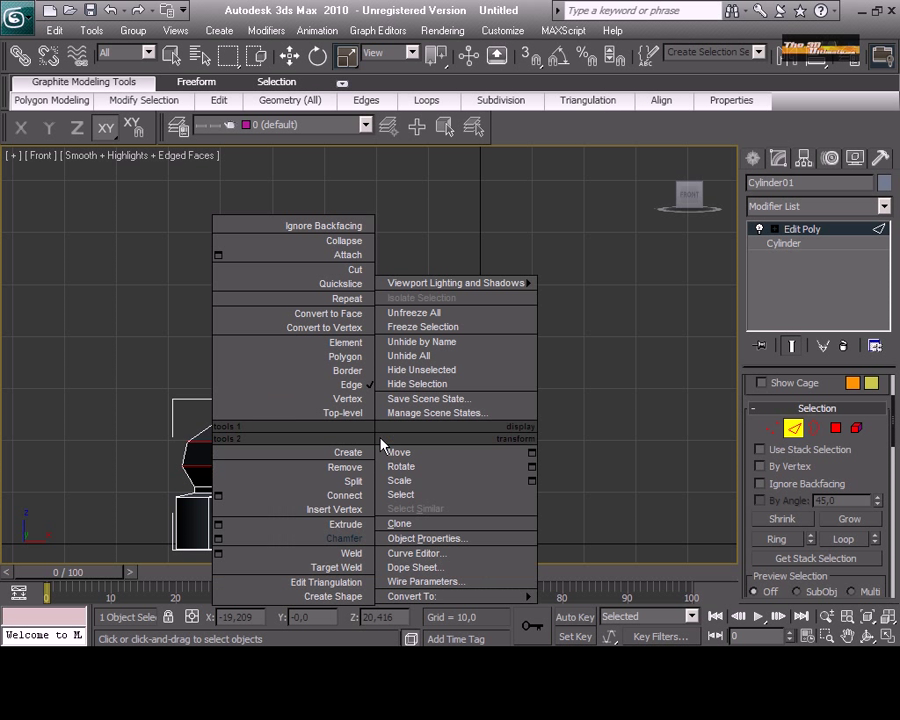
click(355, 316)
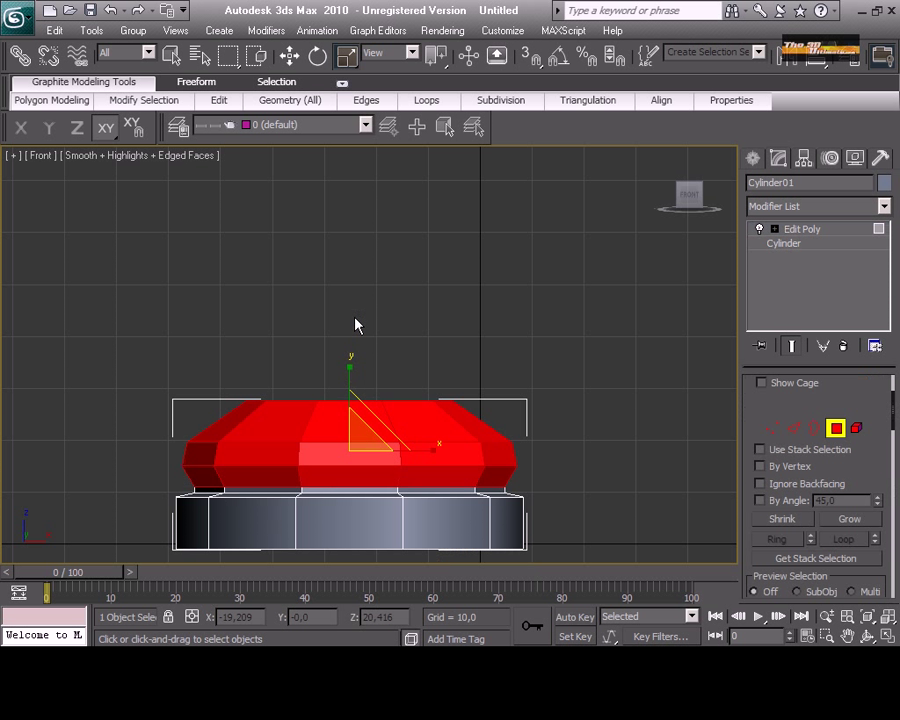
click(773, 520)
drag(368, 442, 357, 432)
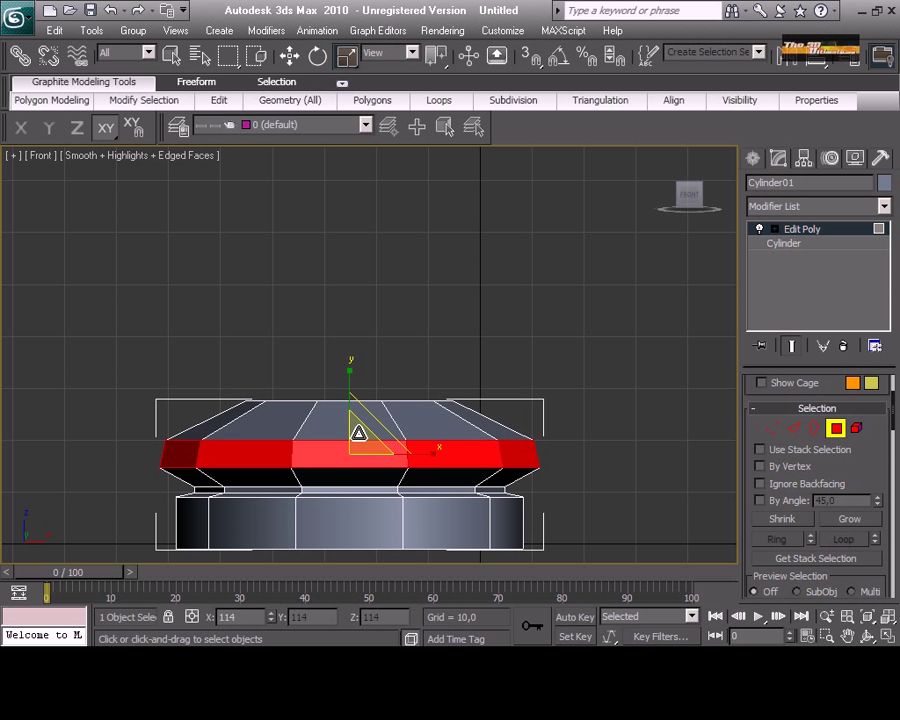
mouse_move(350, 380)
mouse_down()
mouse_move(350, 352)
mouse_move(348, 363)
mouse_up()
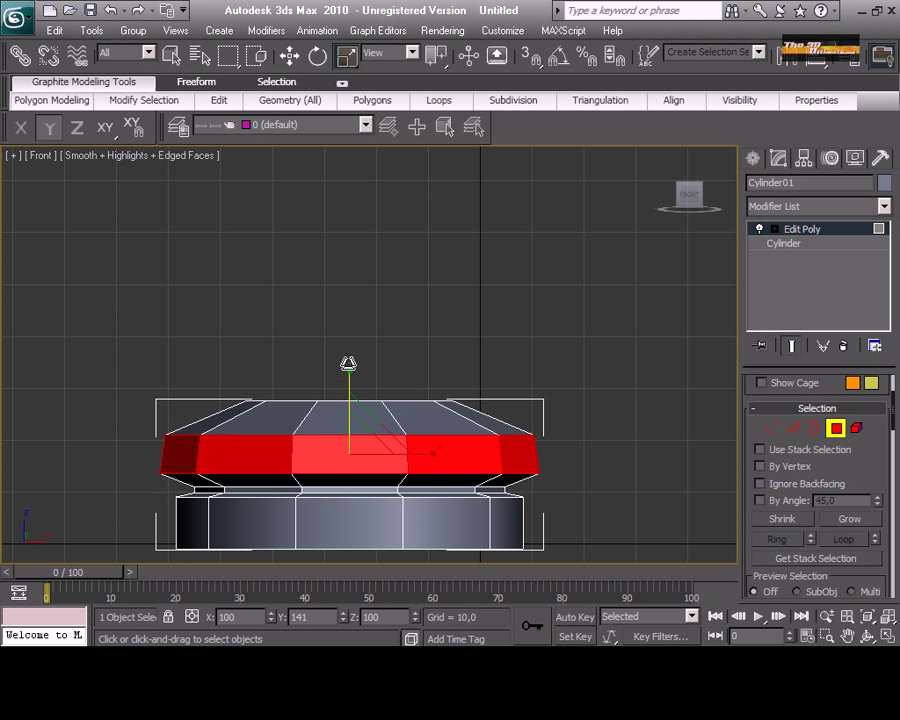
Step: Select the vertex ring around the top face and raise it by about 1.9 units
click(527, 383)
click(771, 429)
drag(182, 372, 488, 410)
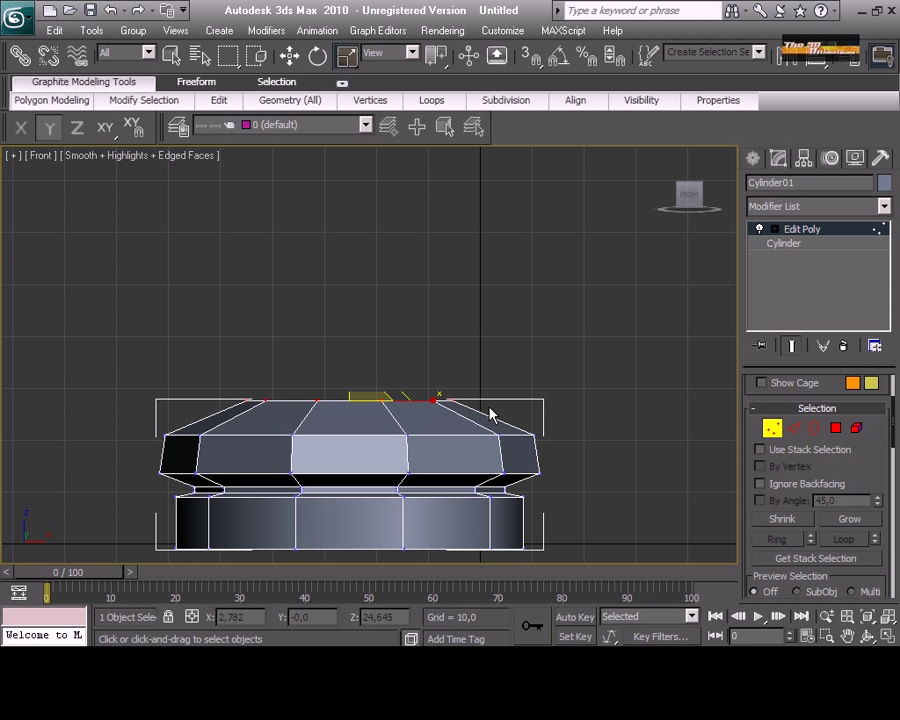
key(w)
drag(347, 325, 345, 313)
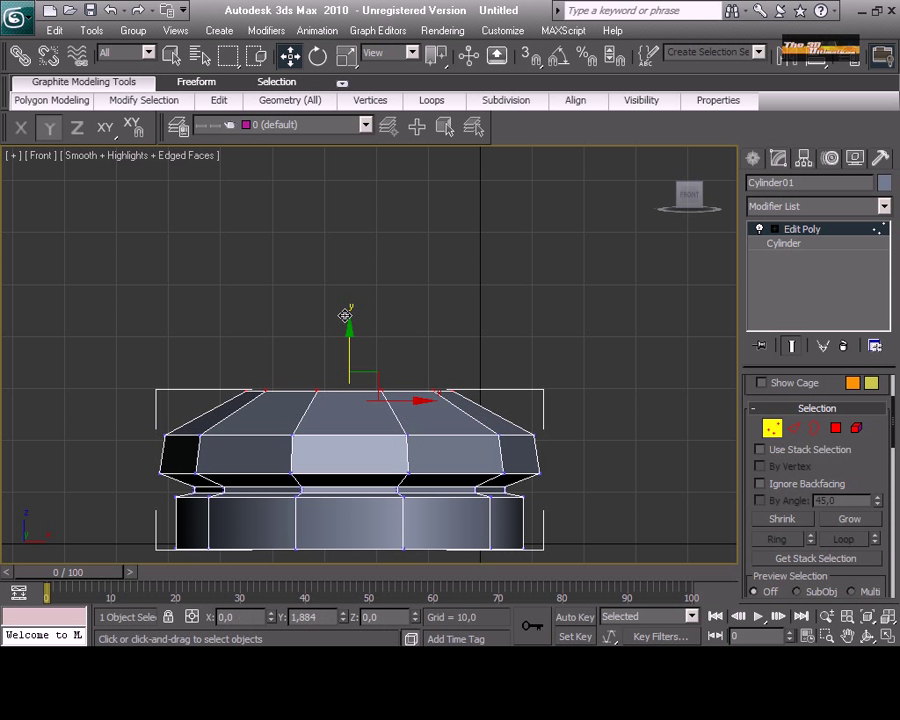
Step: Select the top cap polygon and bevel it upward repeatedly to form a pinched waist, a flared neck and an overhanging rim
click(836, 428)
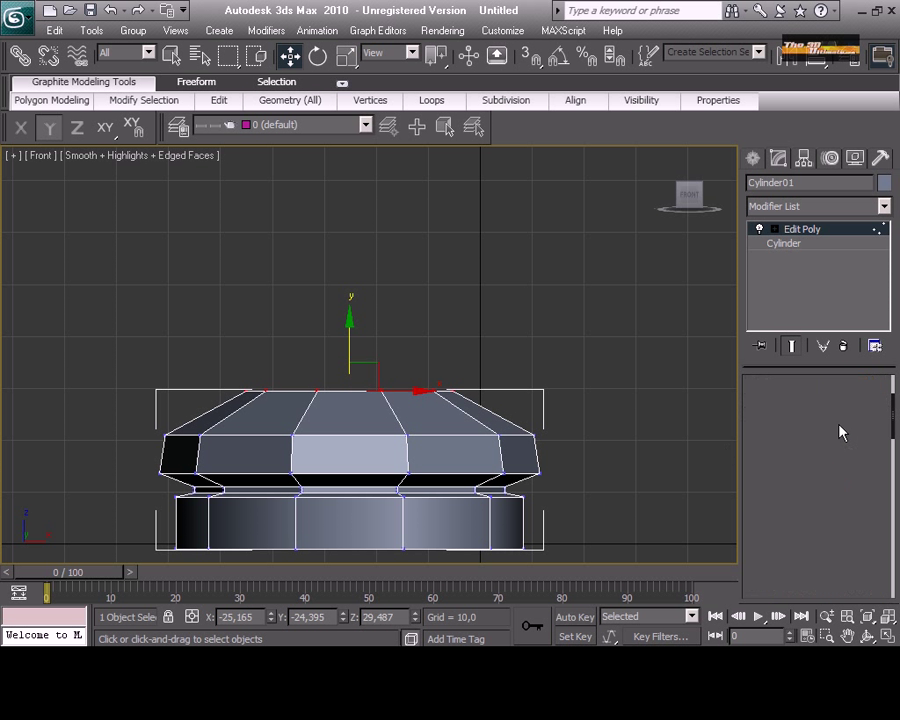
click(886, 637)
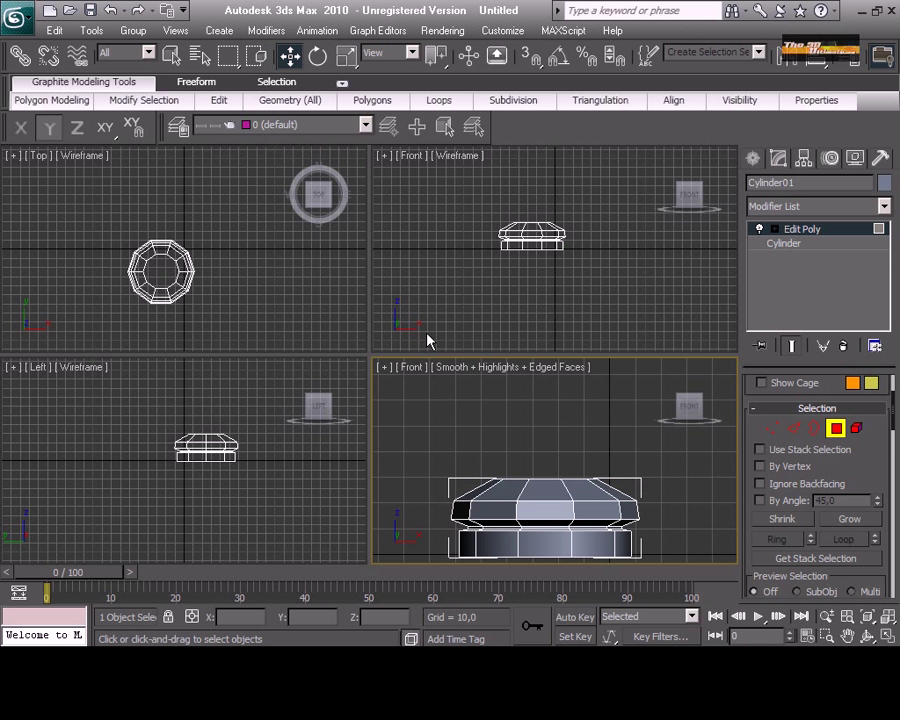
click(165, 261)
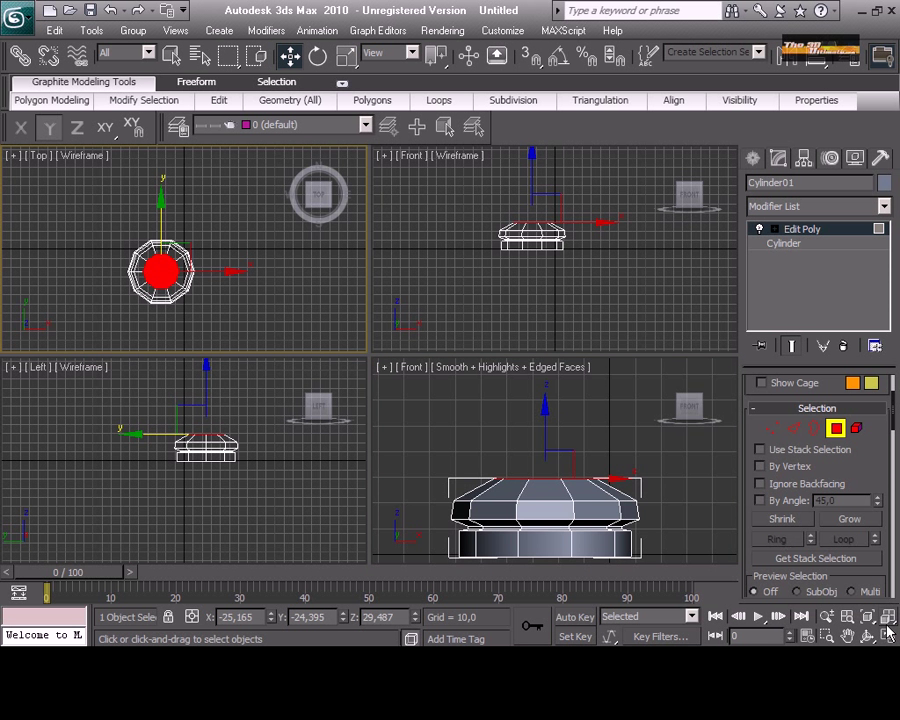
click(886, 619)
click(887, 637)
click(887, 637)
right_click(618, 492)
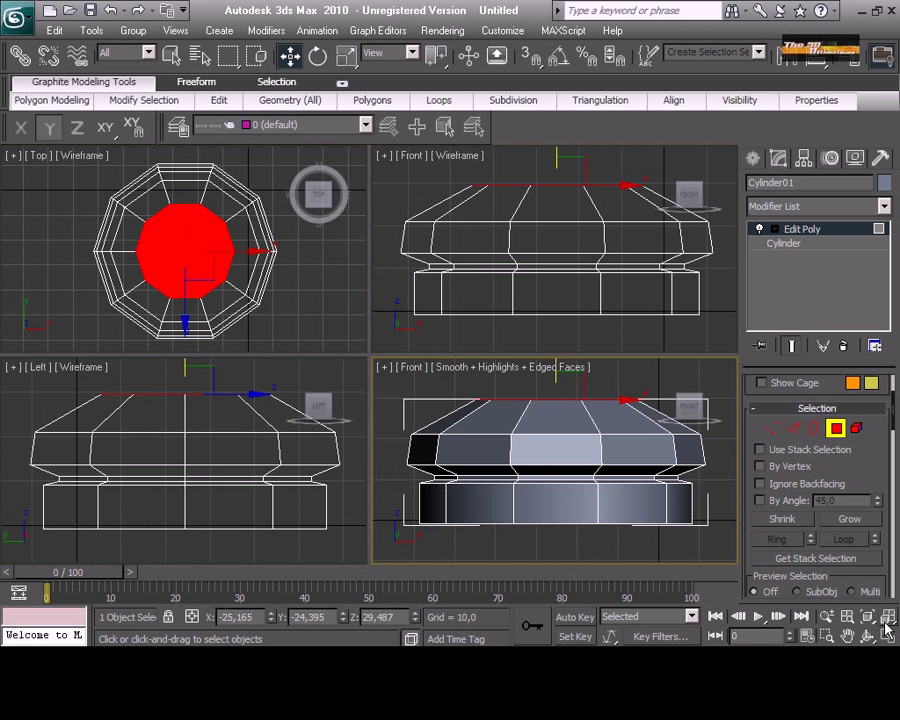
key(alt+w)
scroll(424, 518, down, 2)
middle_drag(388, 378, 386, 468)
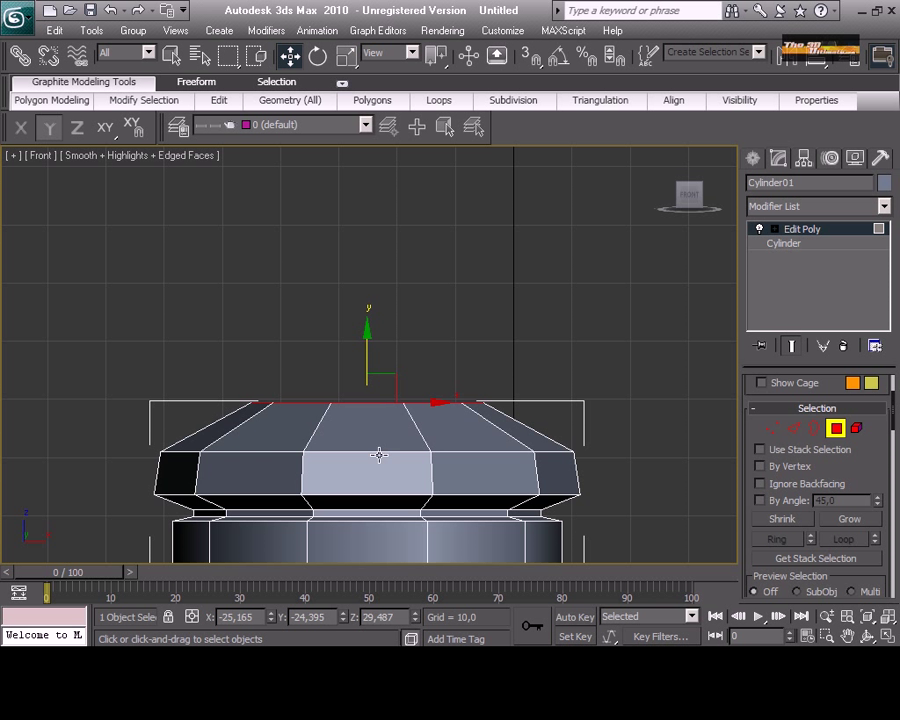
right_click(334, 398)
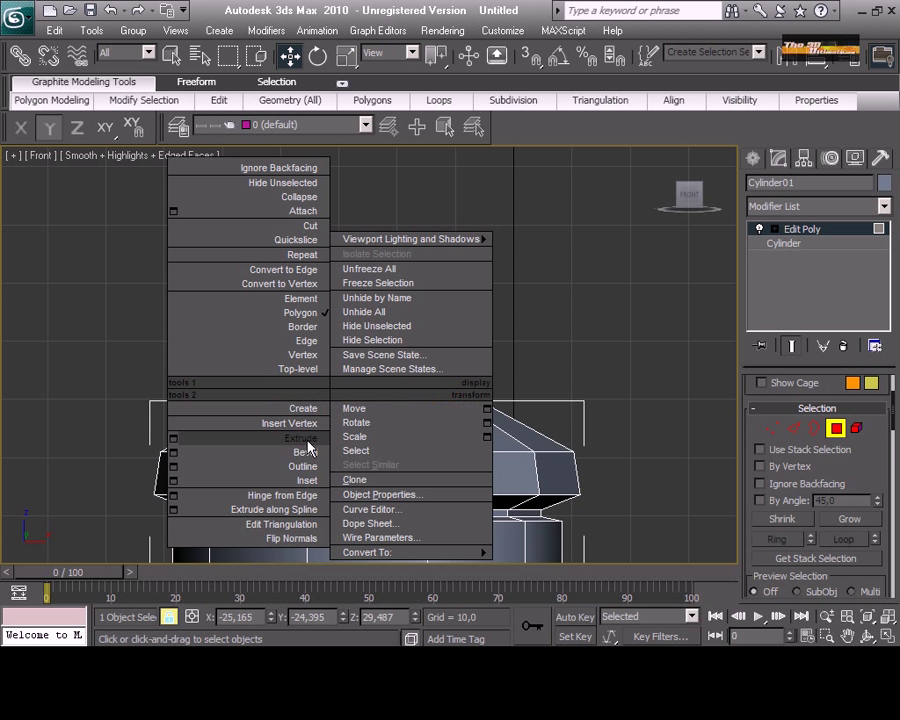
click(305, 448)
drag(310, 406, 298, 272)
click(288, 266)
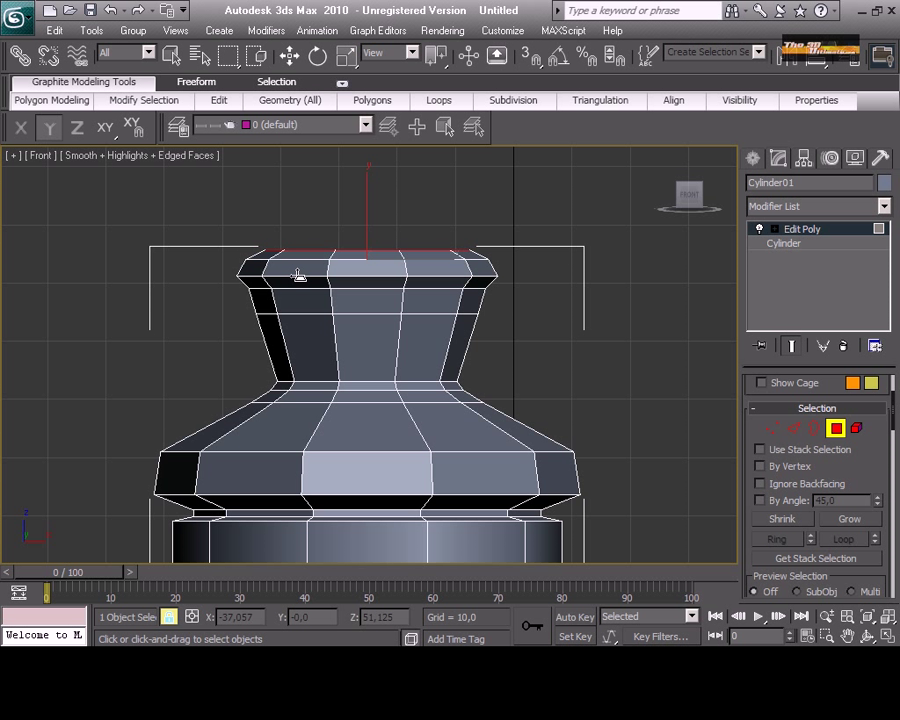
Step: Scale down the top cap polygon and extrude it upward by about 6 units into a short collar
click(345, 58)
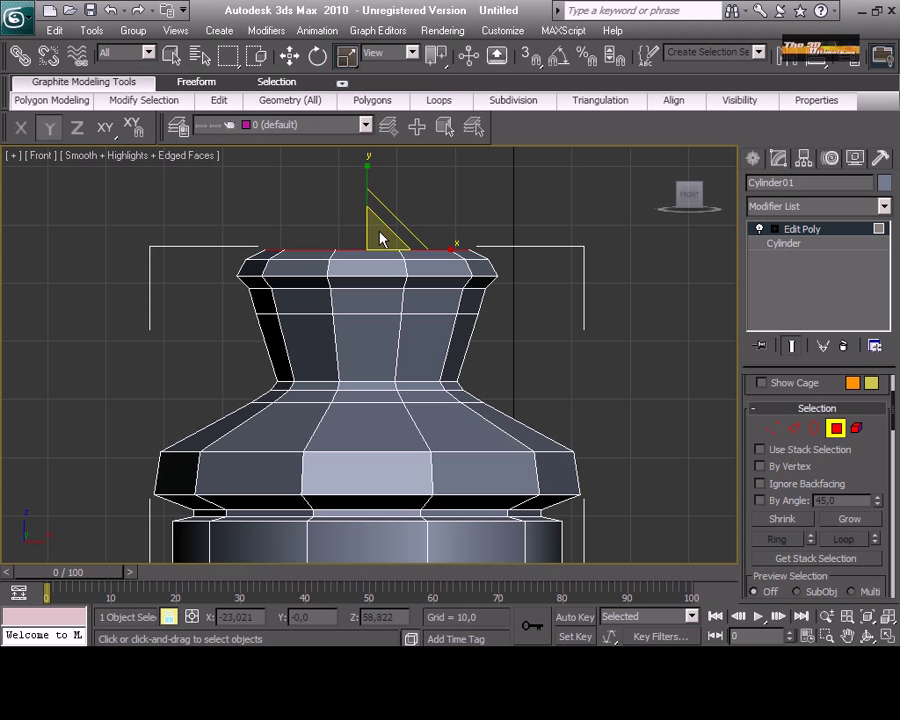
key(w)
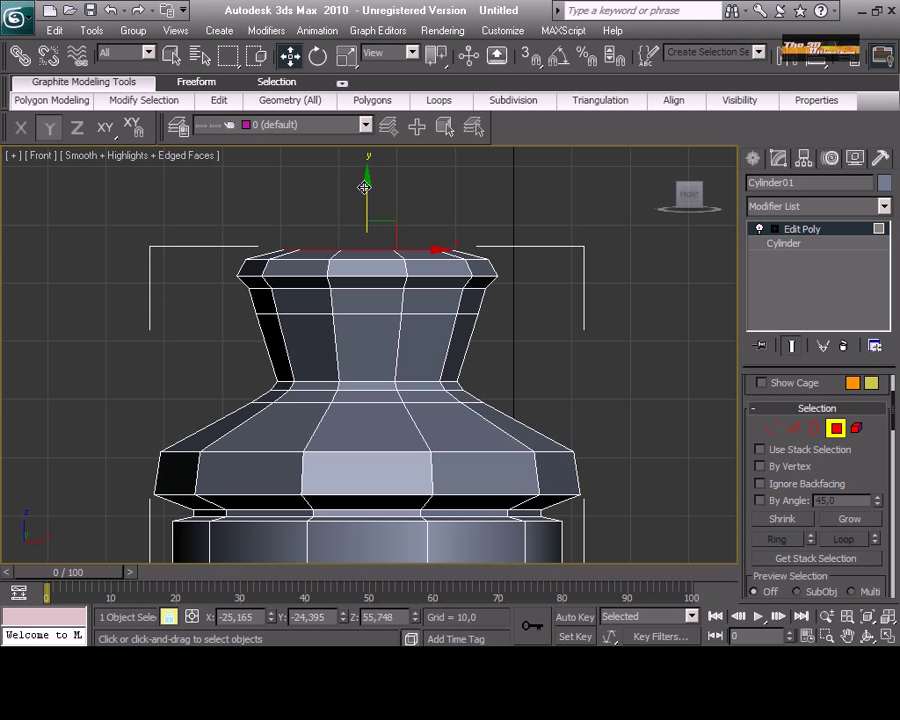
mouse_move(365, 187)
mouse_down()
mouse_move(366, 197)
mouse_move(358, 186)
mouse_up()
right_click(338, 254)
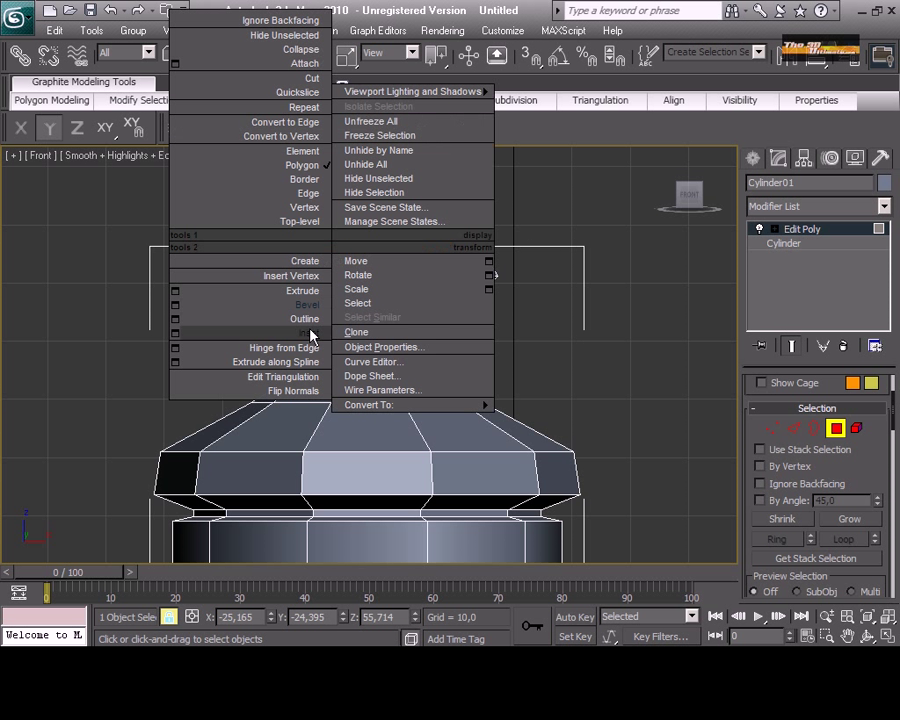
click(302, 290)
drag(358, 242, 360, 209)
Step: Select the vertex ring at the collar's base and scale it uniformly to about 122%
click(772, 428)
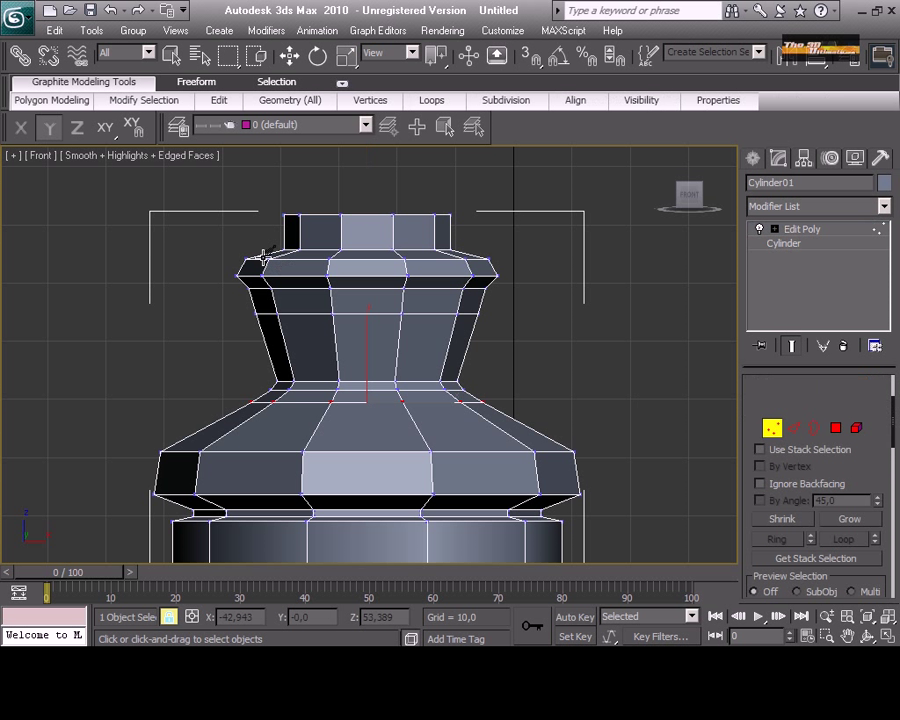
drag(267, 242, 504, 258)
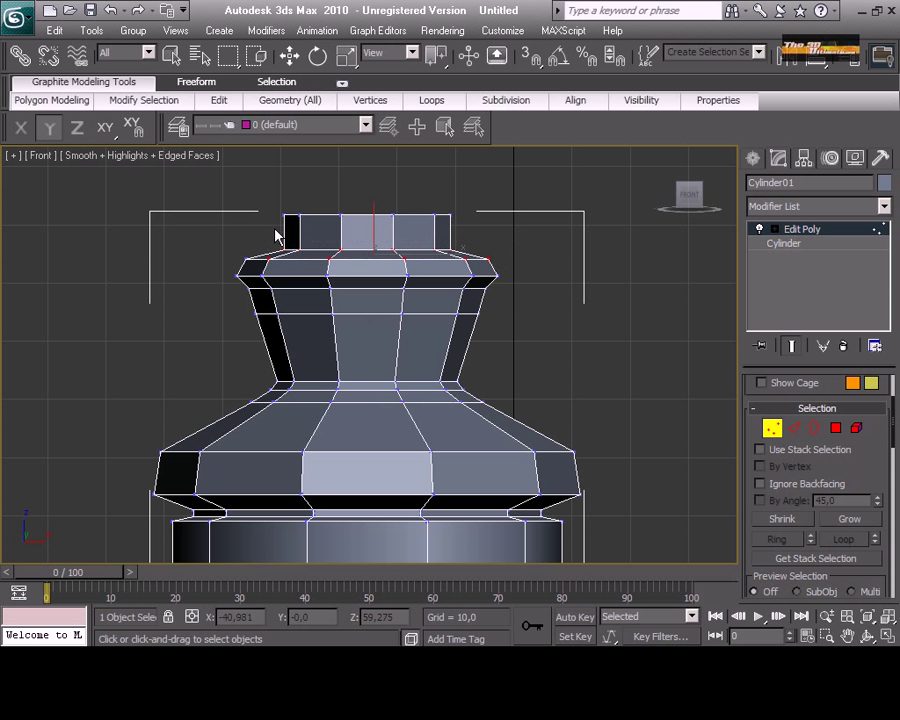
drag(278, 236, 460, 257)
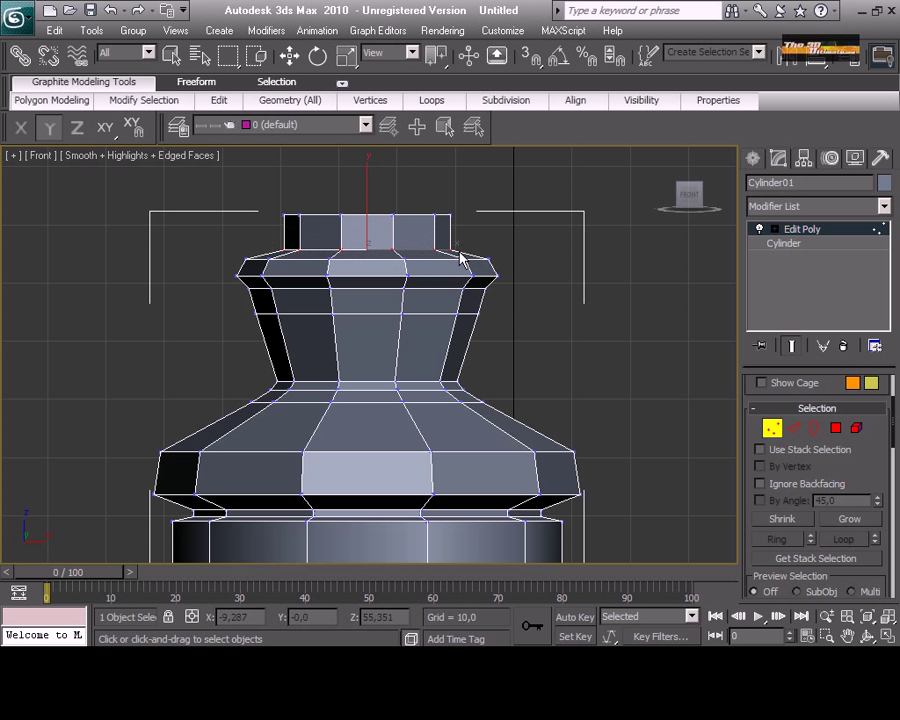
click(347, 56)
drag(374, 242, 367, 218)
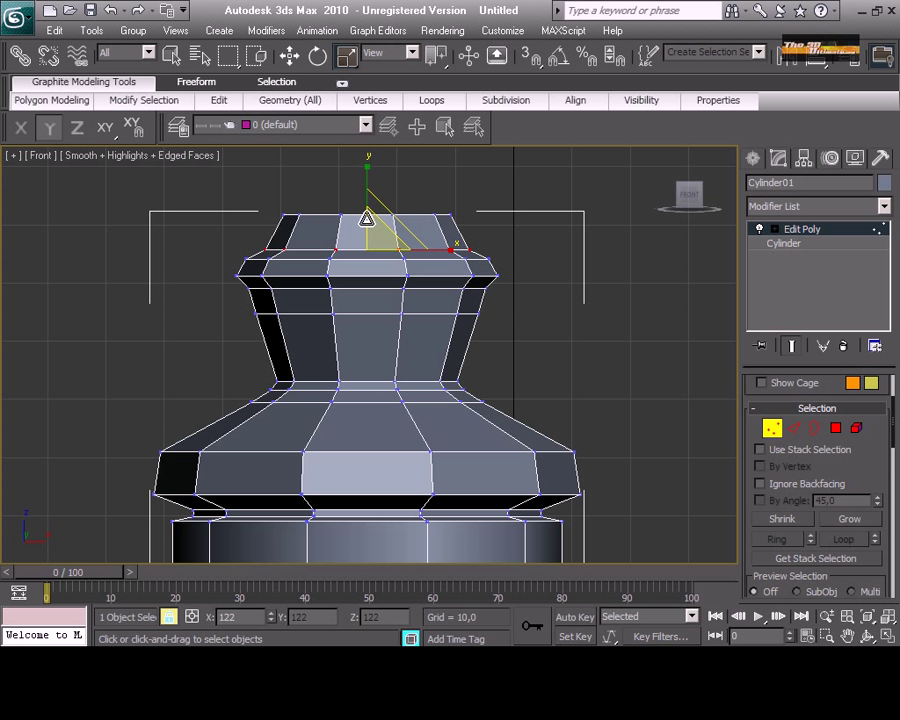
Step: Select the collar's top vertex ring and raise it slightly, to a Z height of about 62.16
click(289, 57)
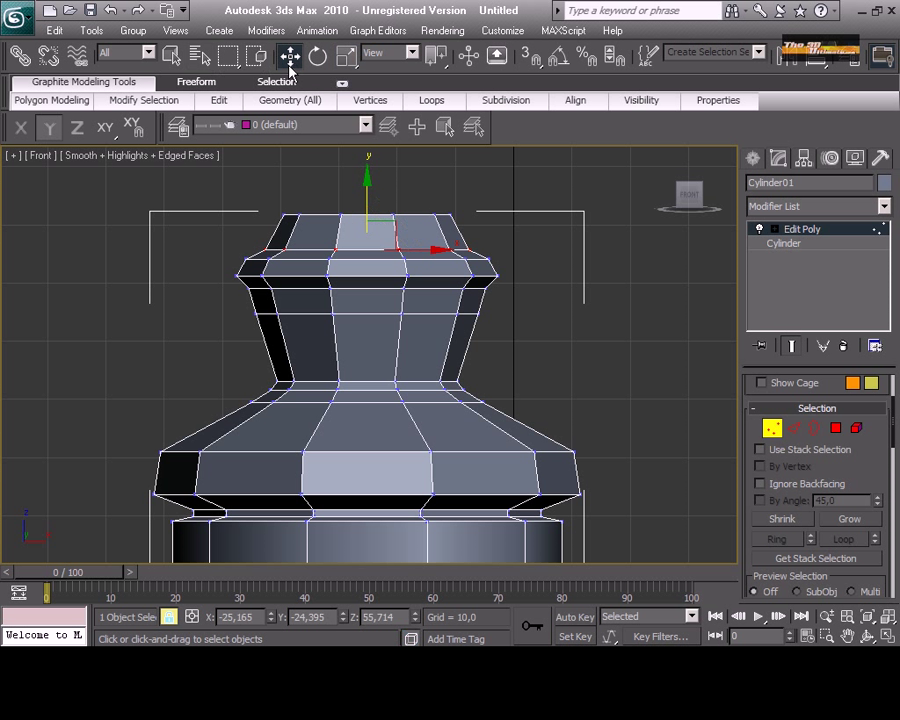
drag(249, 192, 478, 227)
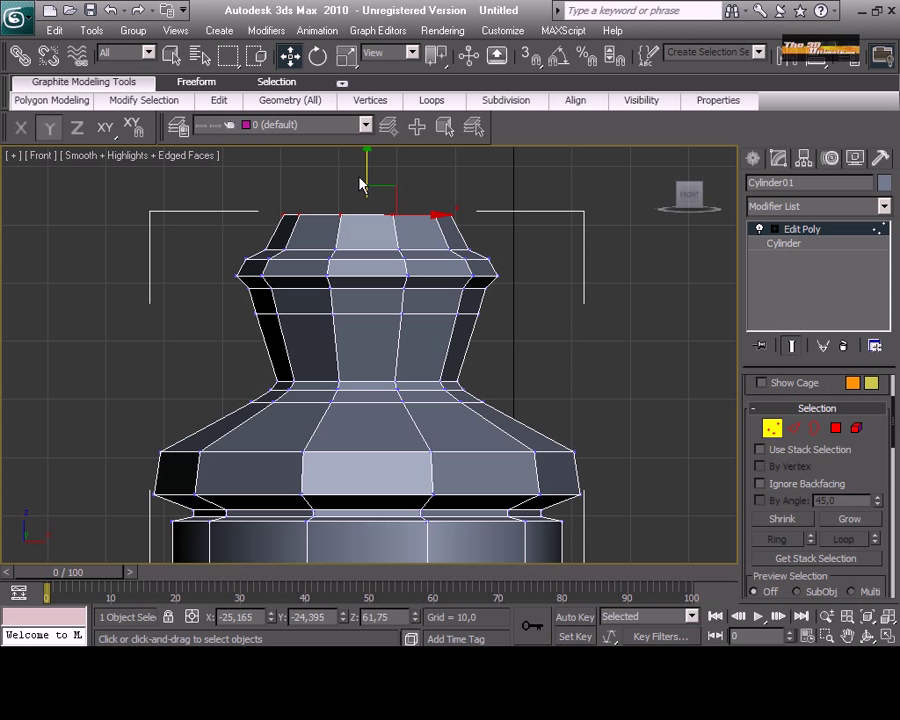
key(space)
drag(363, 167, 362, 167)
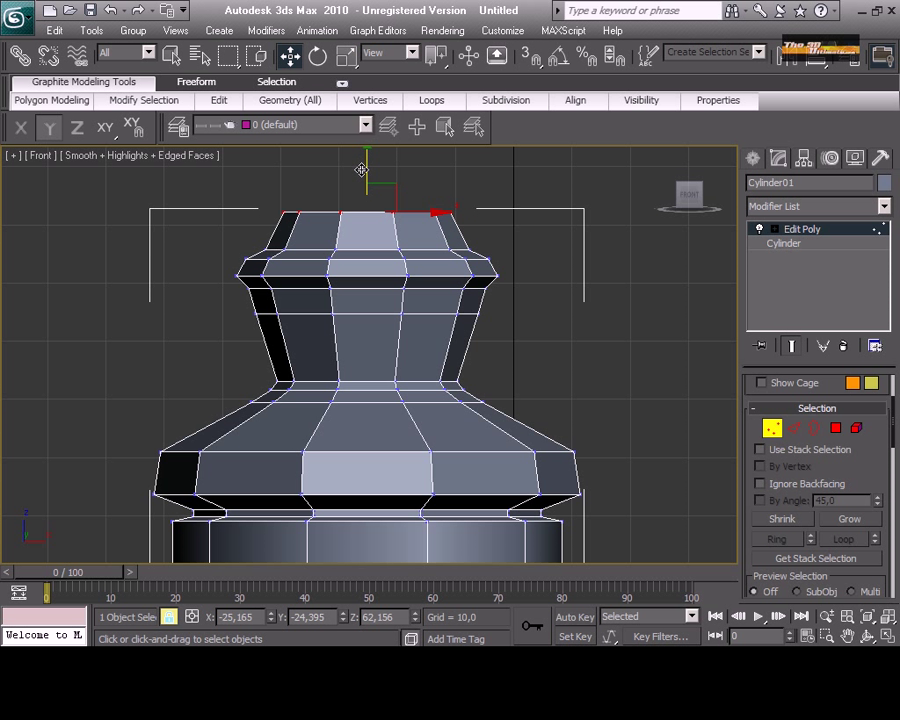
Step: Scale the vertex ring at the collar's base slightly inward and lower it to a Z height of about 54.38
scroll(305, 302, up, 5)
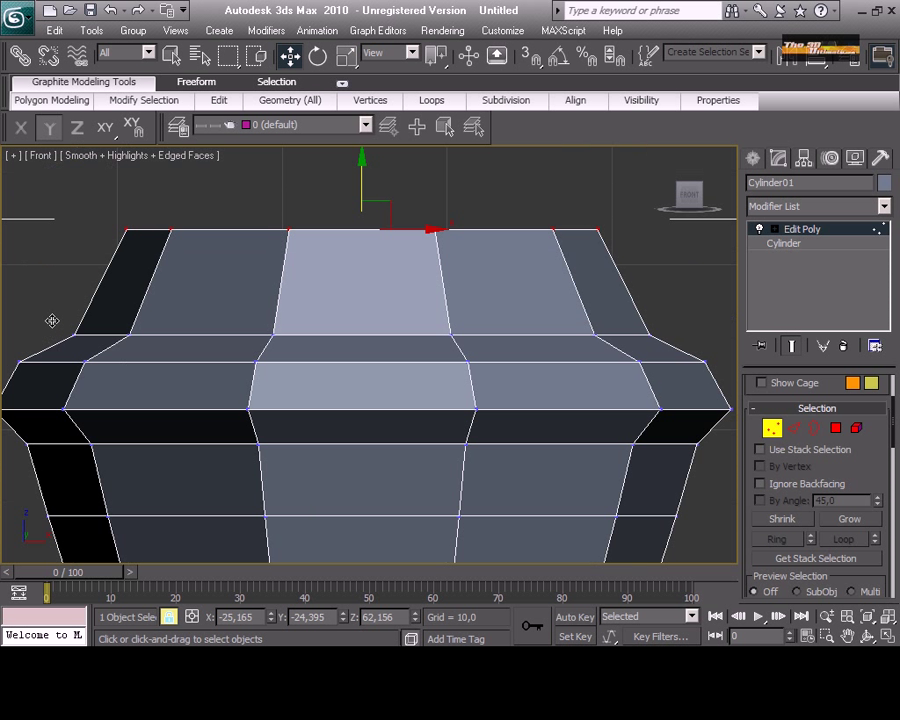
key(space)
drag(52, 321, 662, 349)
click(347, 58)
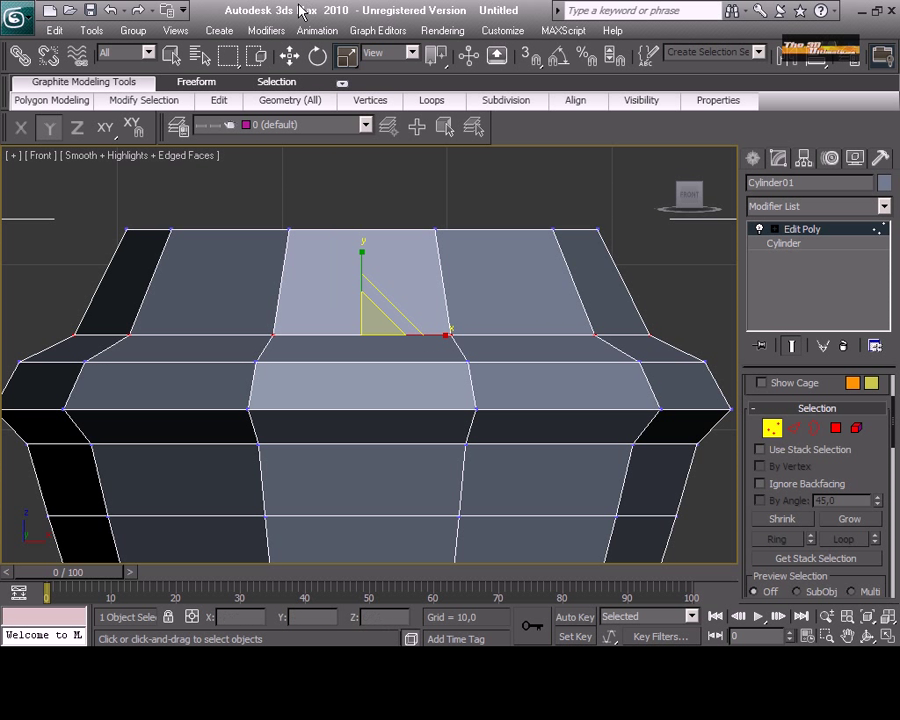
drag(368, 315, 364, 323)
click(289, 56)
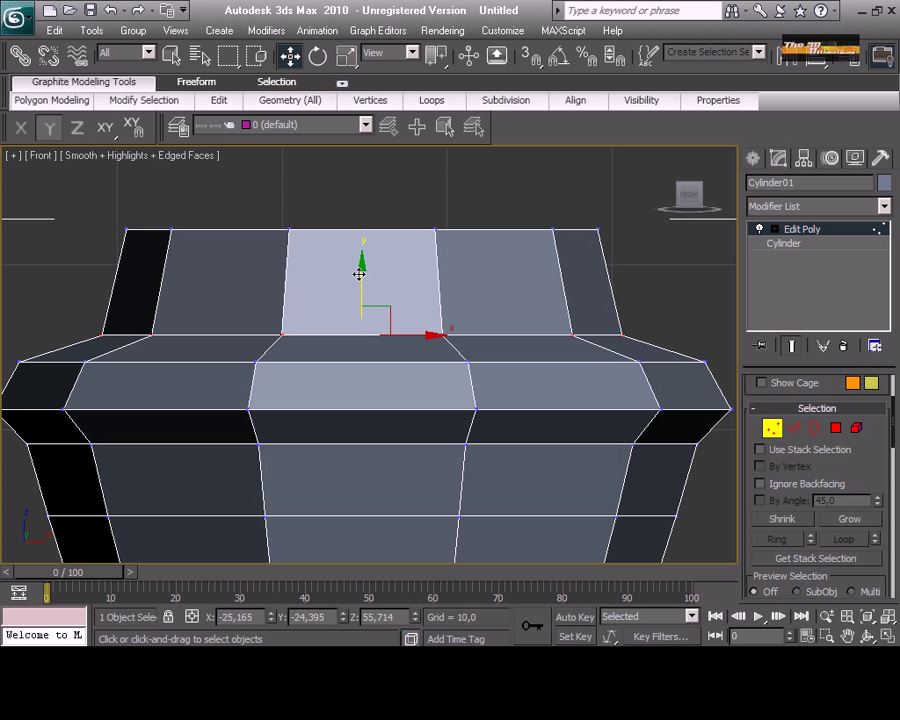
drag(360, 278, 346, 296)
Step: Extrude the top cap polygon upward three times to build a tall, segmented column above the collar
scroll(322, 298, down, 5)
scroll(322, 298, down, 2)
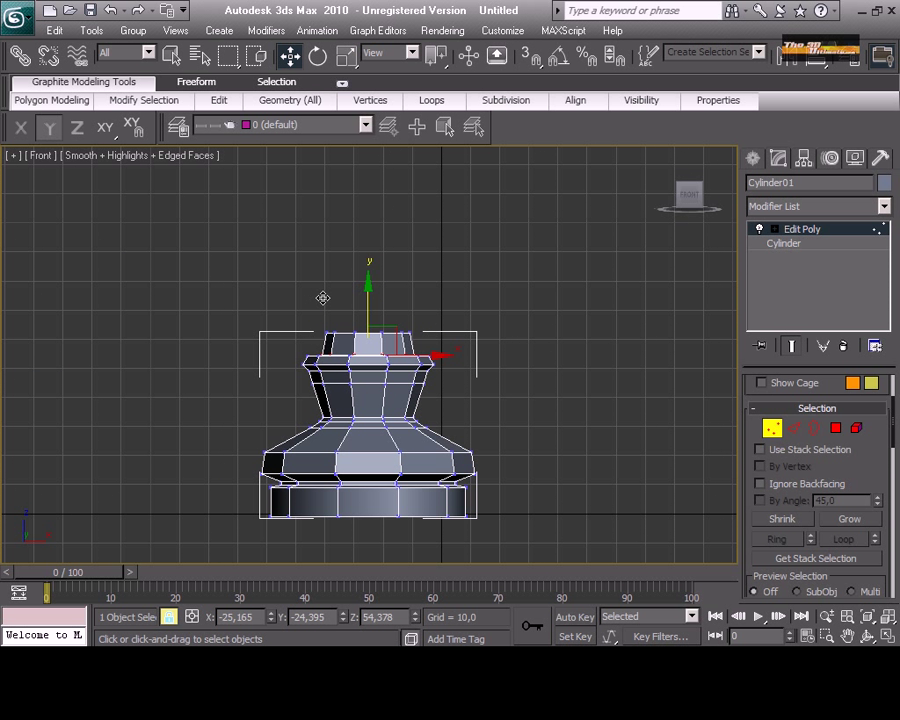
click(835, 428)
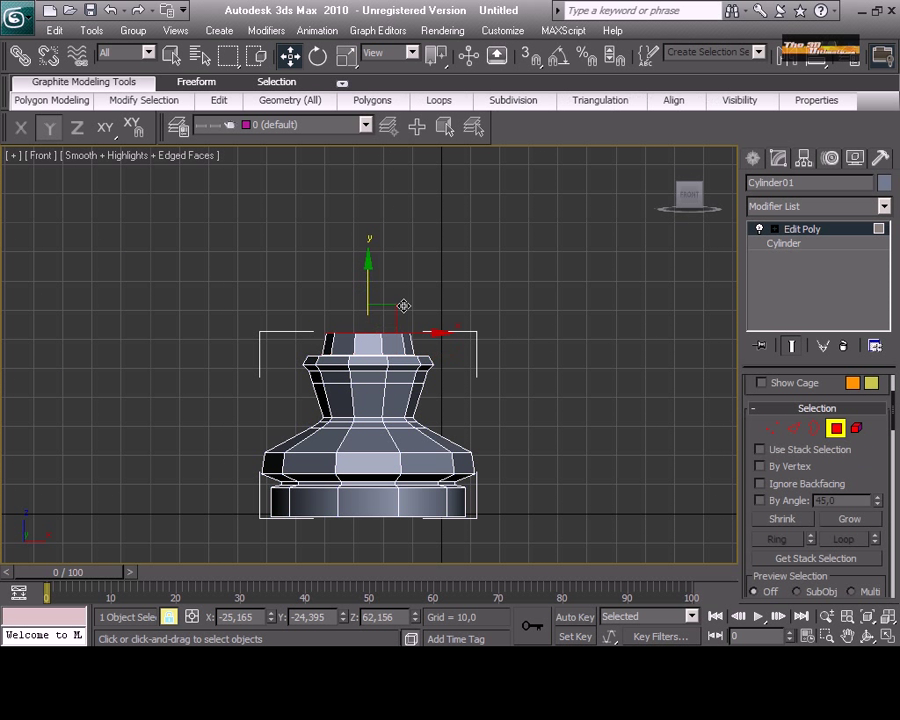
right_click(374, 322)
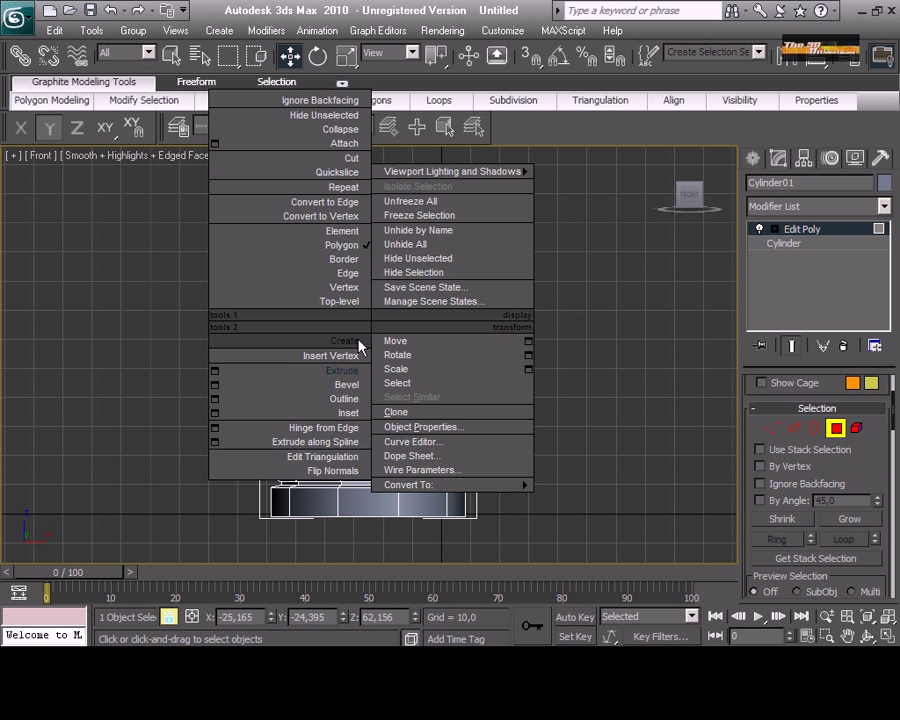
click(354, 370)
drag(366, 329, 367, 273)
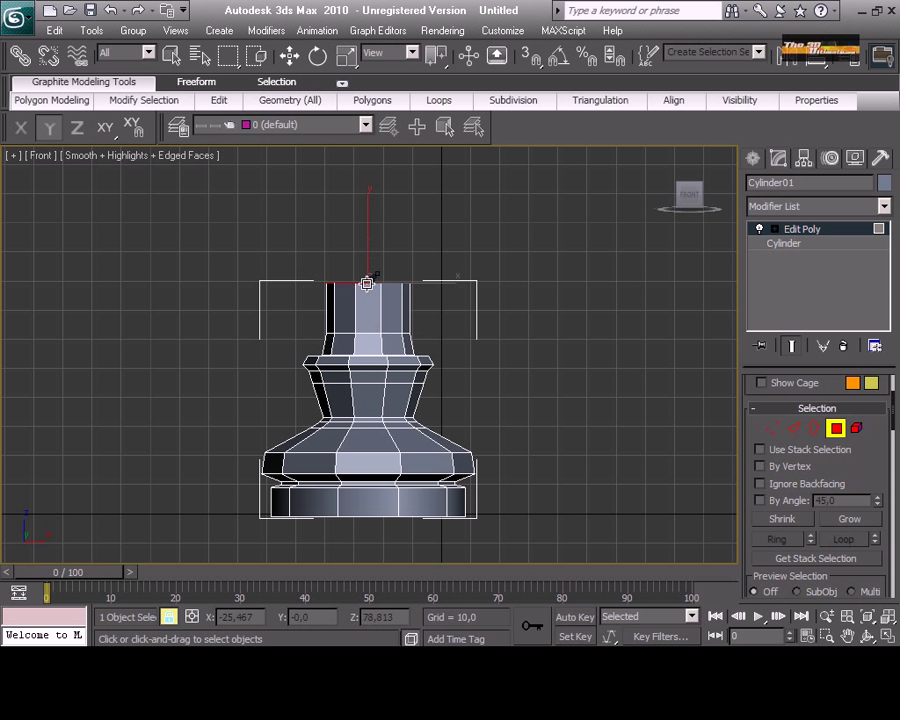
drag(367, 284, 368, 200)
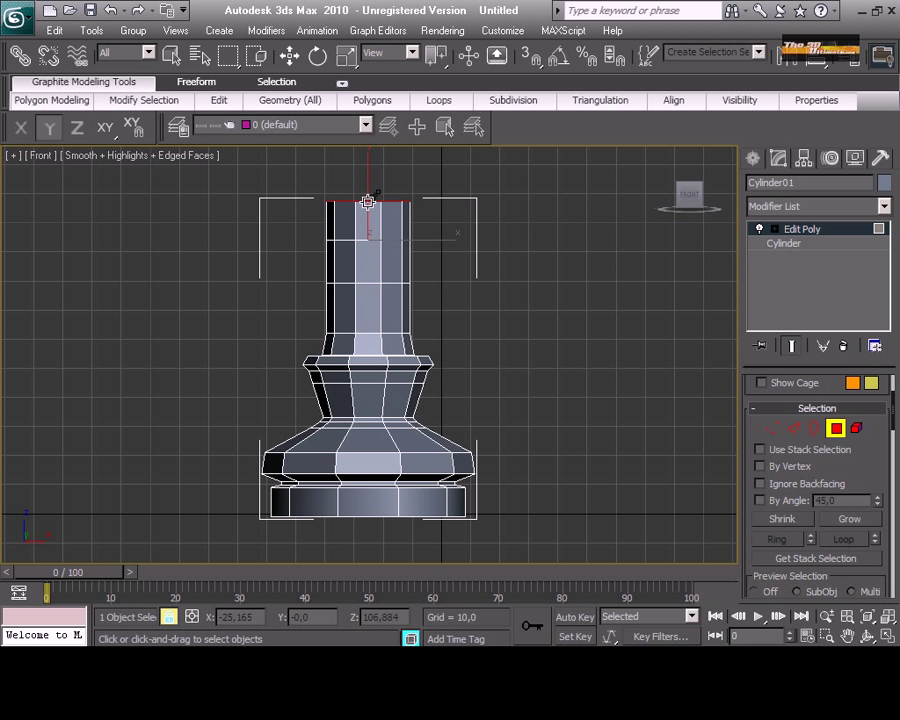
Step: Select the lower of the column's two intermediate vertex rings and scale it inward in the Top view
click(780, 427)
scroll(494, 340, up, 4)
scroll(490, 346, down, 2)
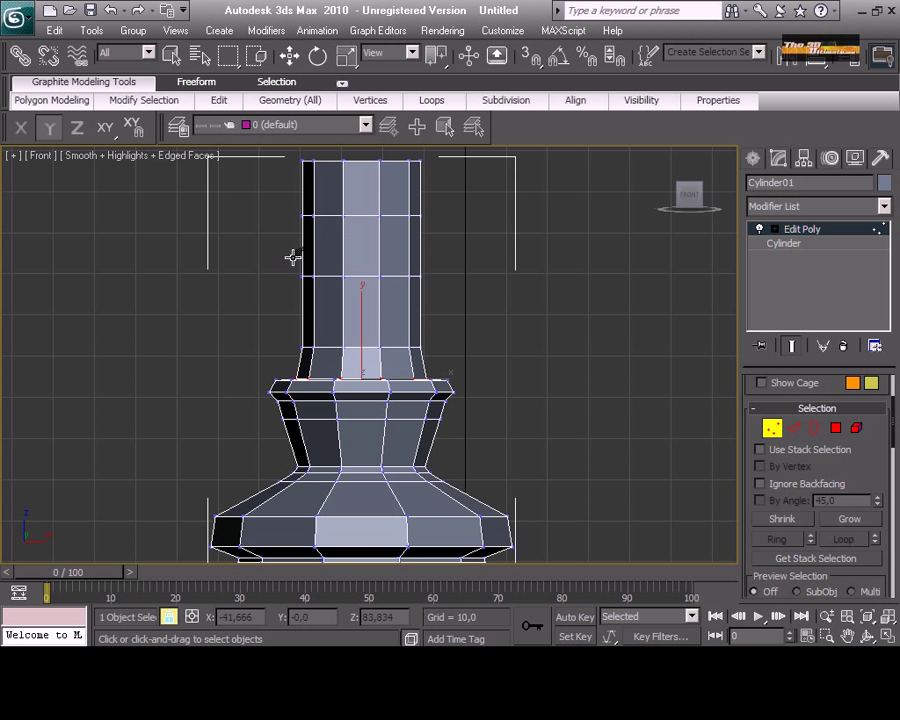
drag(268, 250, 485, 297)
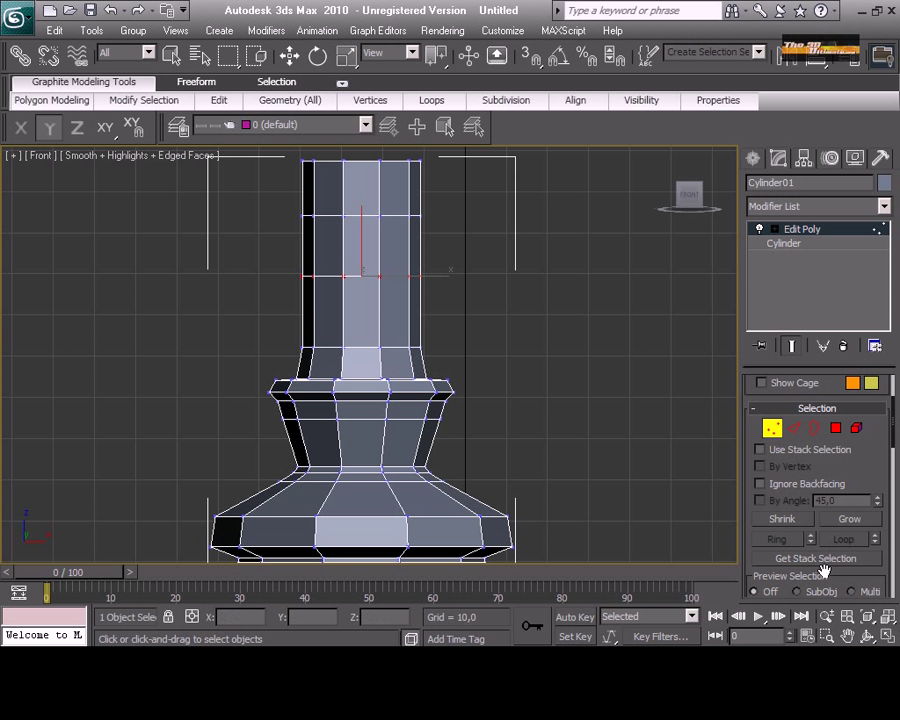
click(889, 638)
right_click(210, 298)
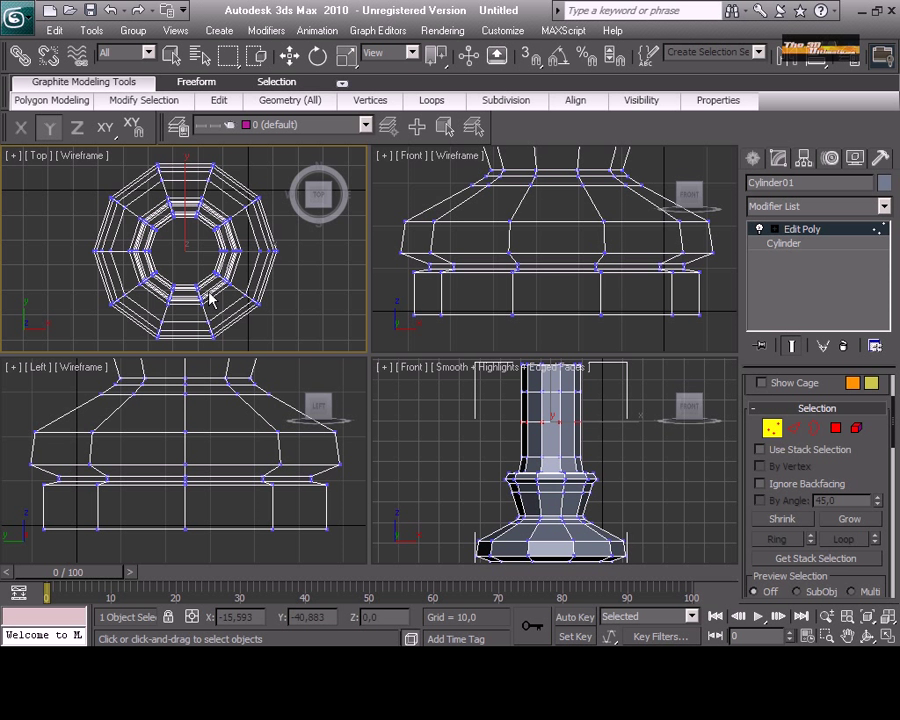
click(347, 56)
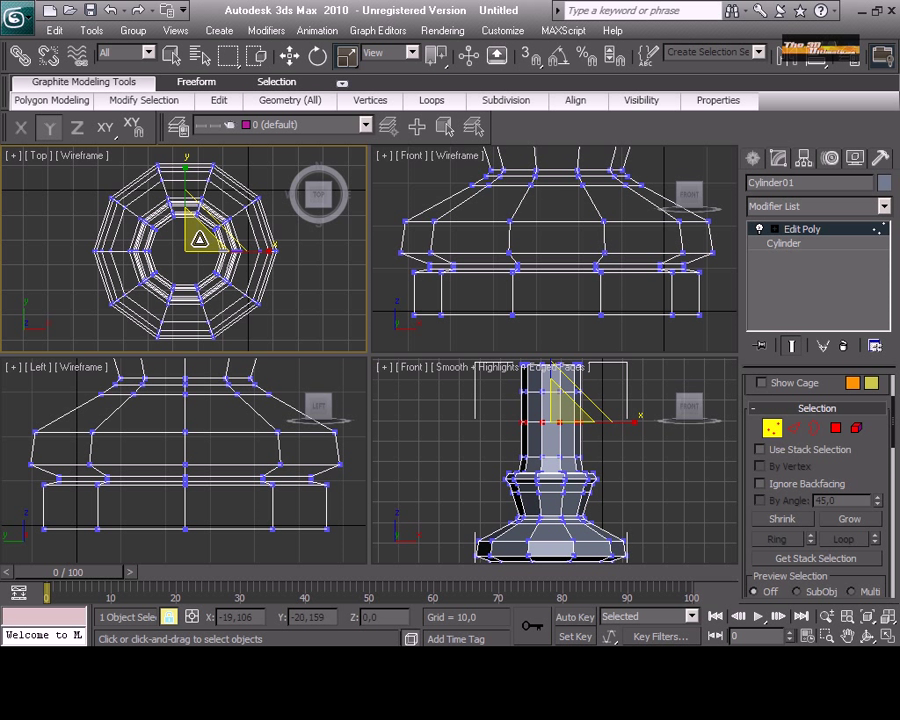
drag(199, 239, 197, 268)
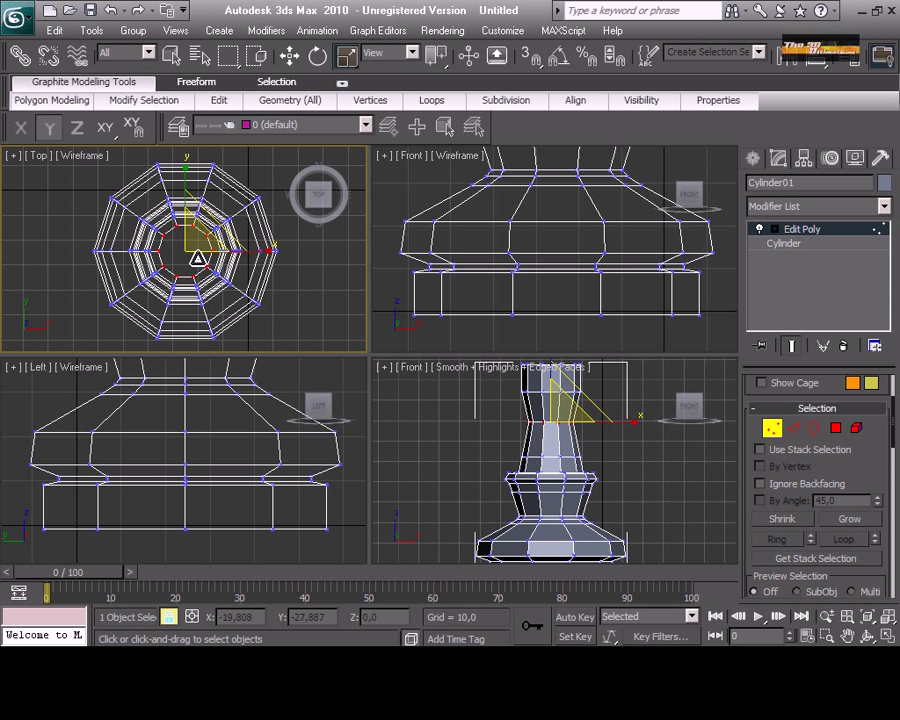
Step: Select the next vertex ring up, just below the column's top, and scale it inward further to taper the column
right_click(568, 432)
middle_drag(553, 412, 540, 480)
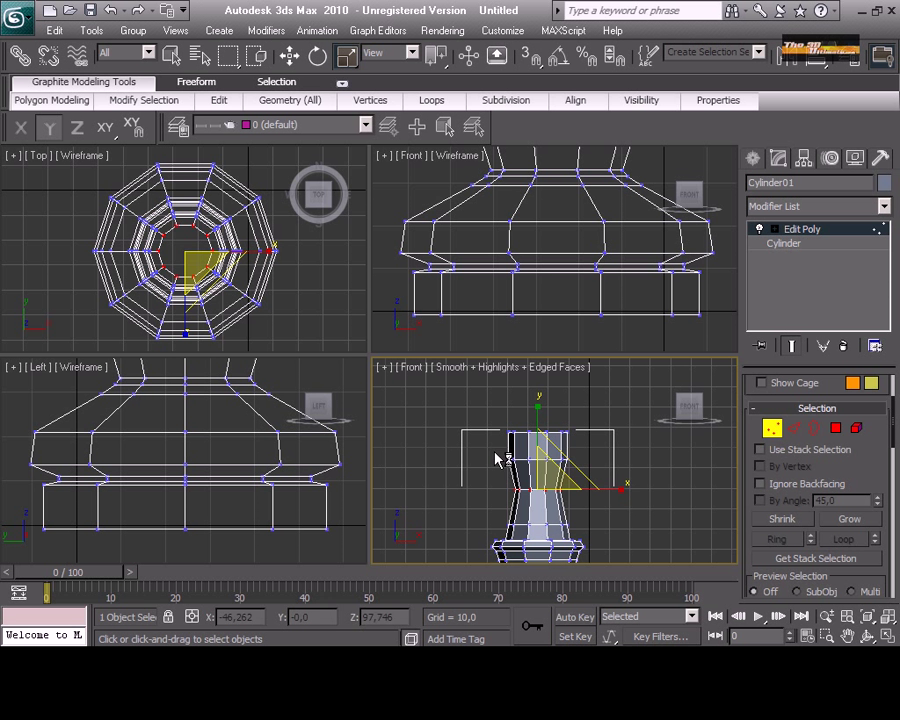
drag(495, 453, 581, 477)
right_click(161, 275)
drag(201, 246, 202, 297)
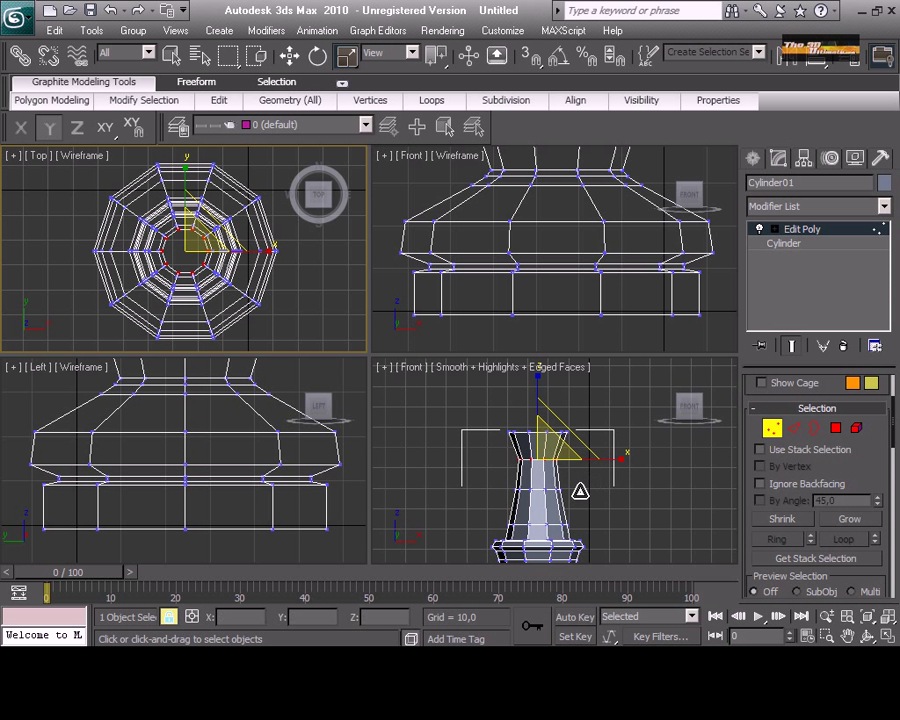
right_click(486, 456)
click(485, 458)
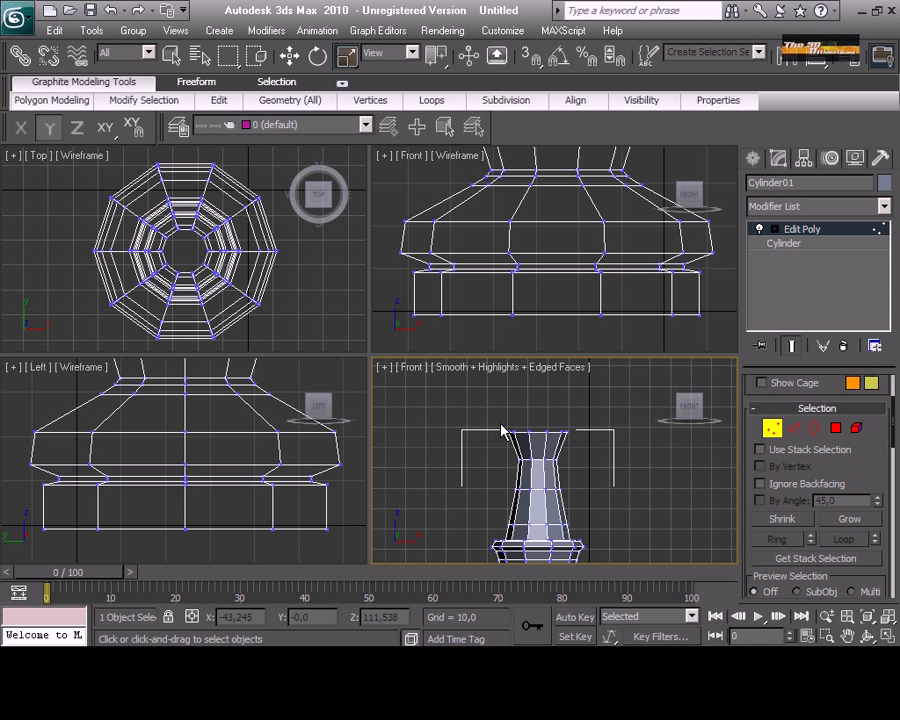
Step: Select the column's topmost vertex ring and scale it inward in the Top view to straighten the flared rim
drag(500, 421, 609, 457)
right_click(195, 251)
drag(196, 236, 199, 284)
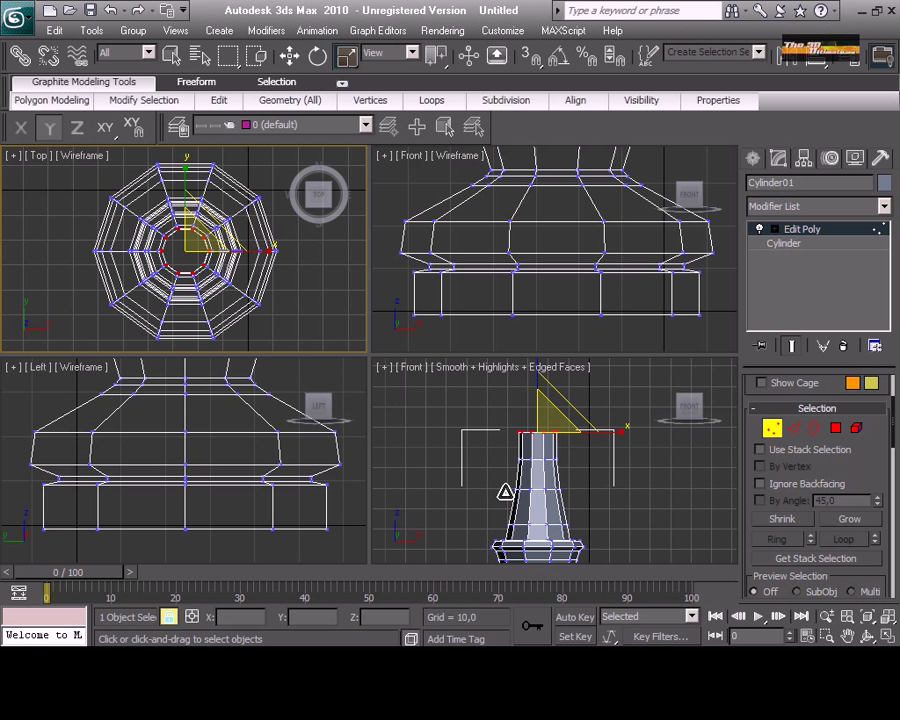
Step: Select the column's middle vertex ring, two rings below the top, and scale it inward to slim the neck
right_click(505, 493)
click(505, 494)
drag(499, 481, 589, 507)
right_click(134, 264)
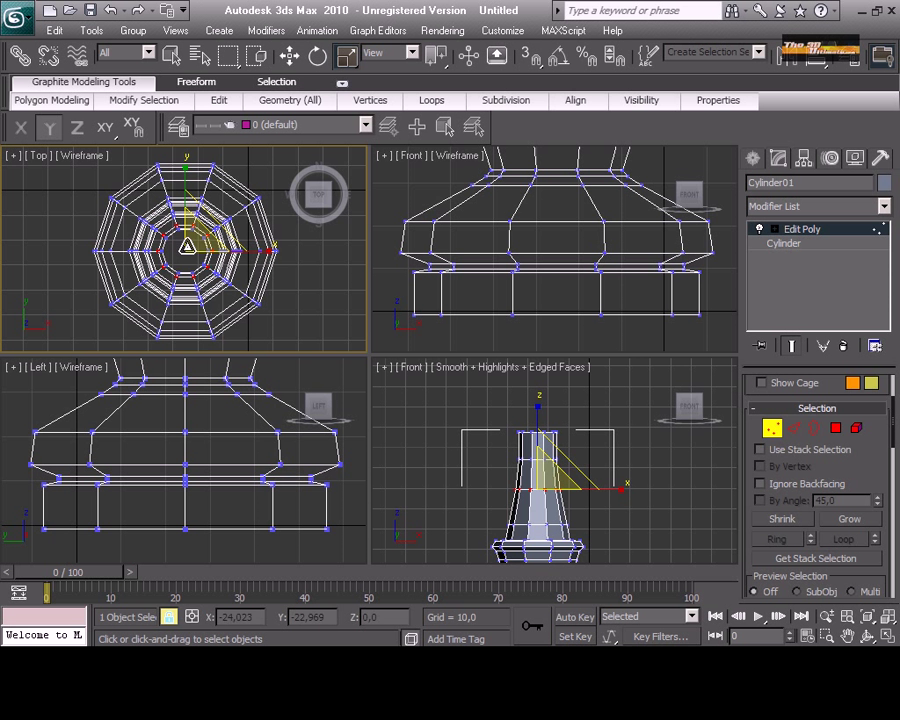
drag(187, 245, 185, 262)
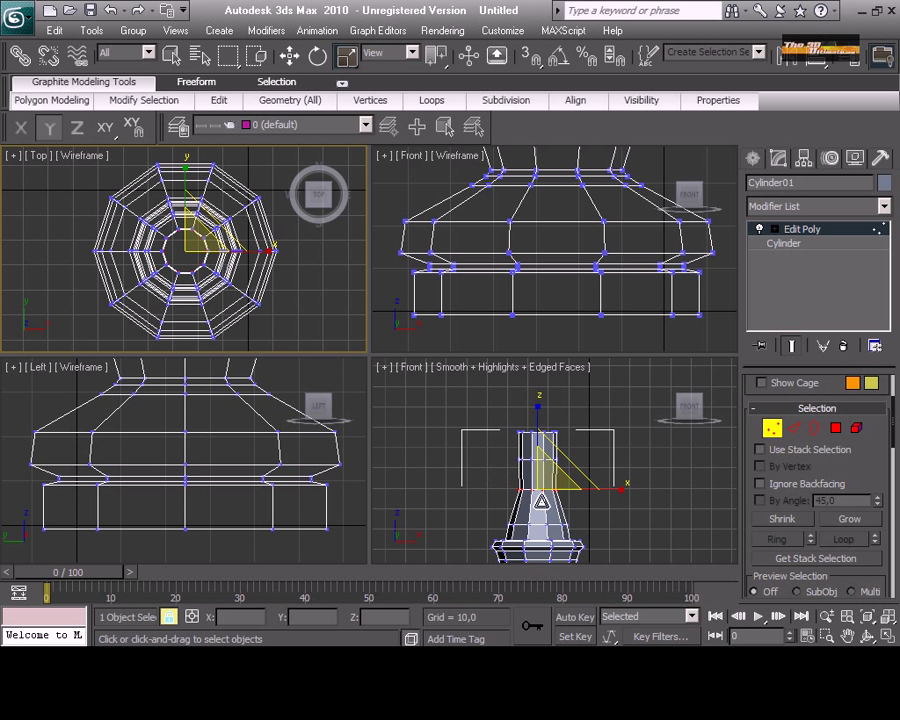
Step: Select the column's lowest vertex ring, just above the collar, and scale it slightly inward in the Top view
right_click(498, 518)
drag(498, 512, 596, 538)
right_click(198, 255)
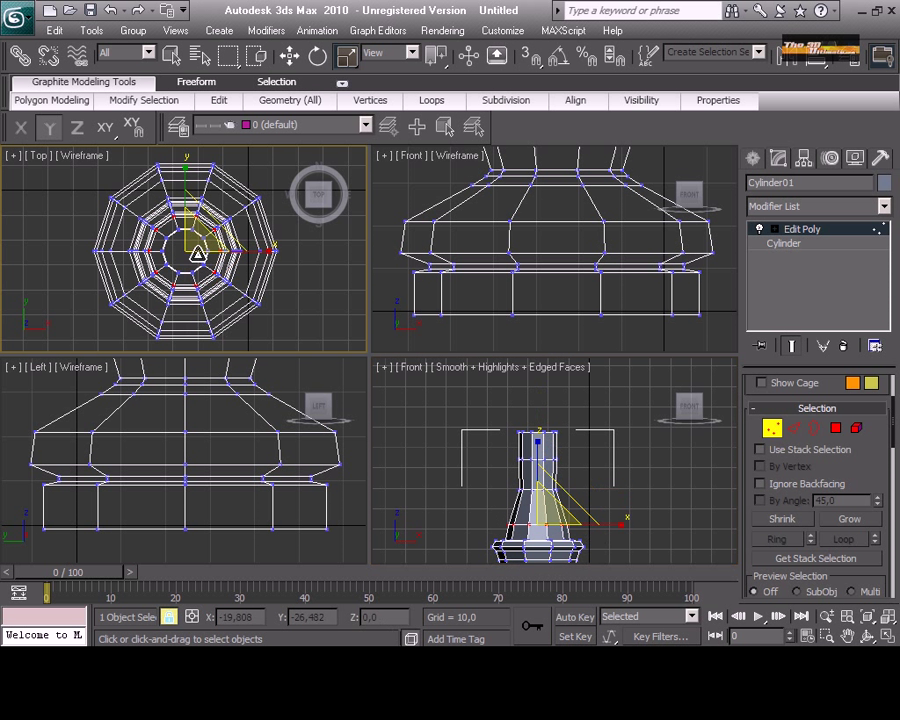
drag(198, 255, 197, 256)
right_click(632, 492)
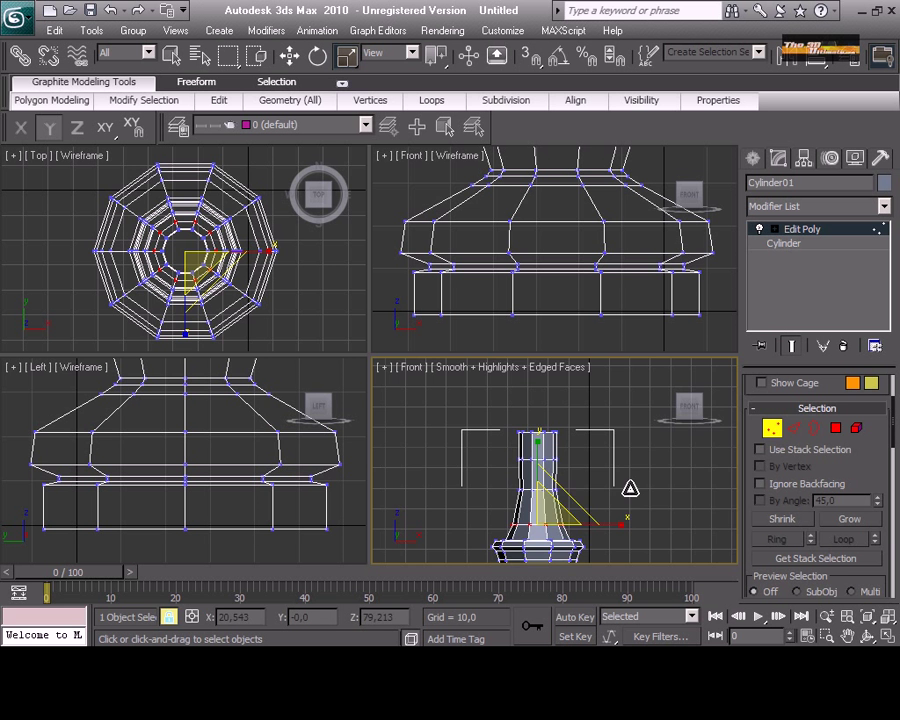
click(631, 490)
Step: Select all the vertices of the wide base and scale them inward together in the Top view
scroll(631, 490, down, 7)
middle_drag(631, 490, 615, 448)
scroll(614, 448, up, 4)
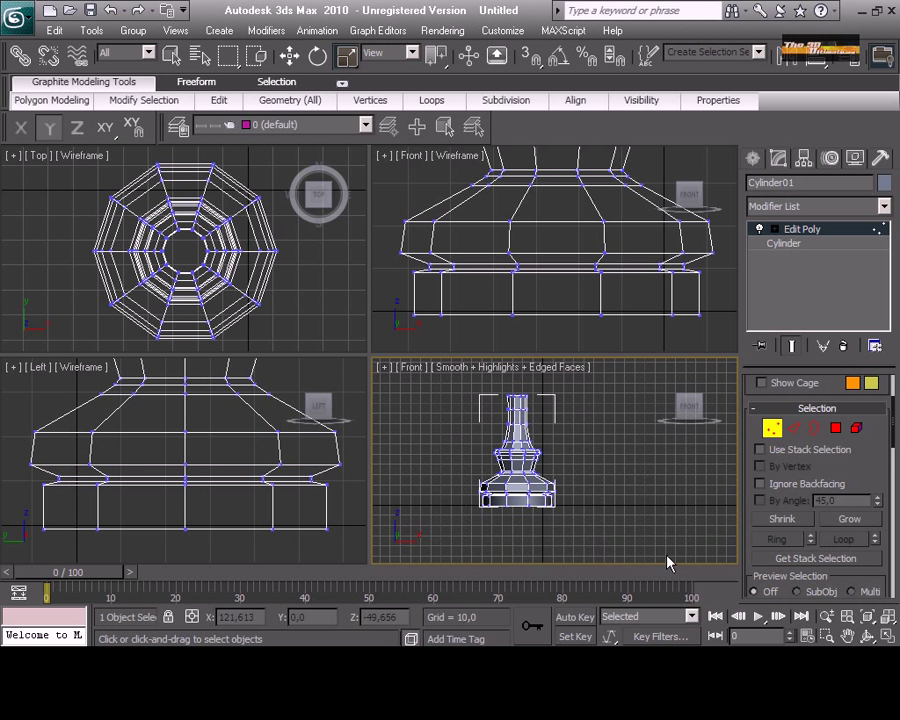
drag(667, 556, 666, 556)
right_click(206, 260)
drag(195, 238, 195, 255)
right_click(561, 539)
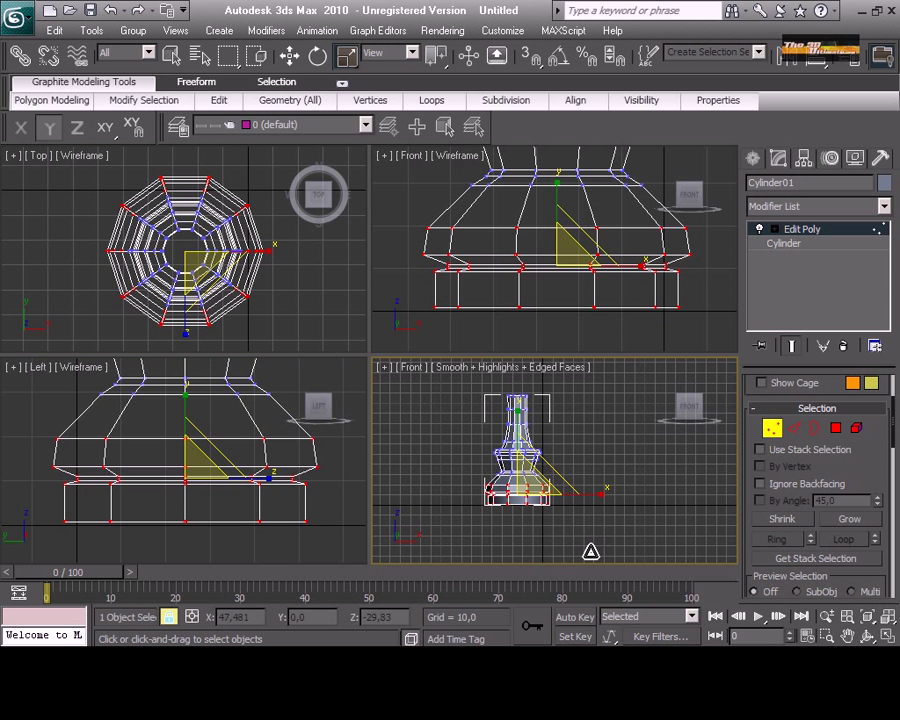
Step: Select the column's top cap polygon and bevel it repeatedly into a wide, stepped disc with a rounded upper edge
right_click(130, 466)
scroll(168, 436, down, 8)
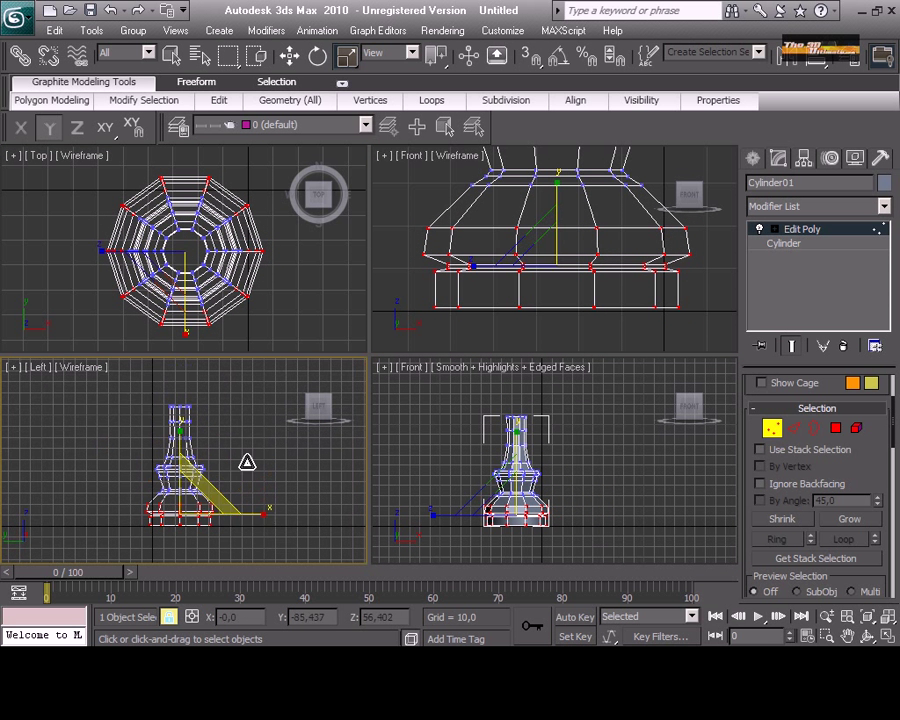
click(591, 498)
scroll(536, 472, up, 3)
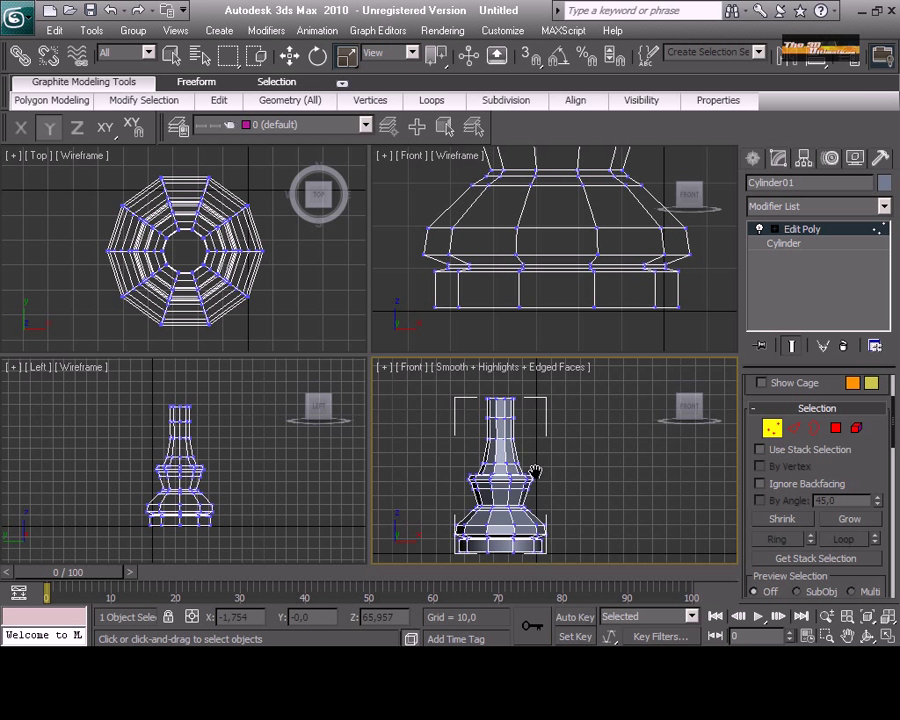
middle_drag(534, 472, 570, 500)
click(835, 434)
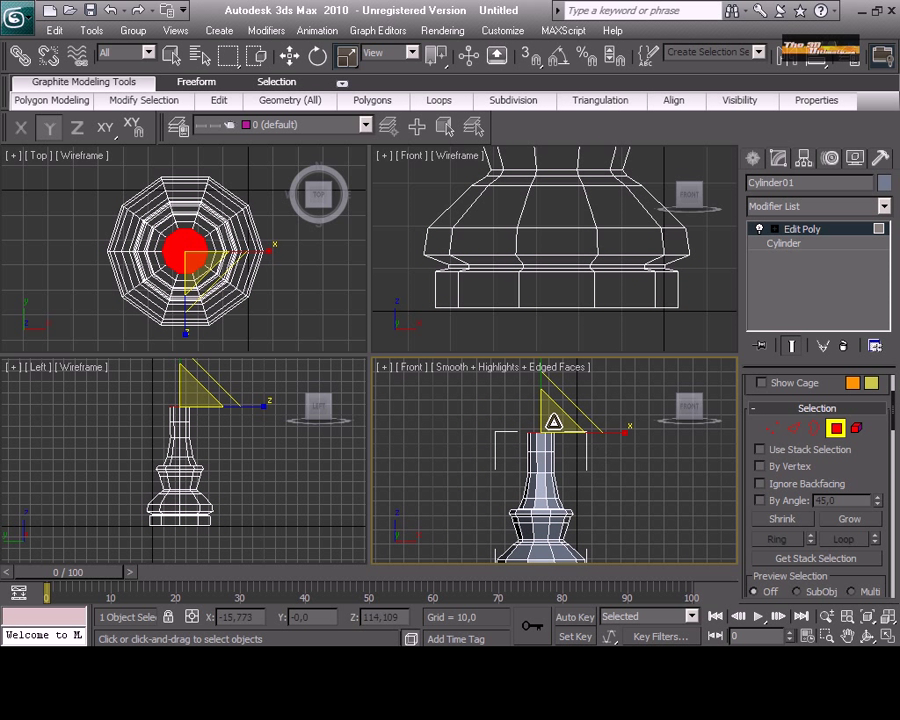
click(886, 636)
scroll(466, 396, up, 5)
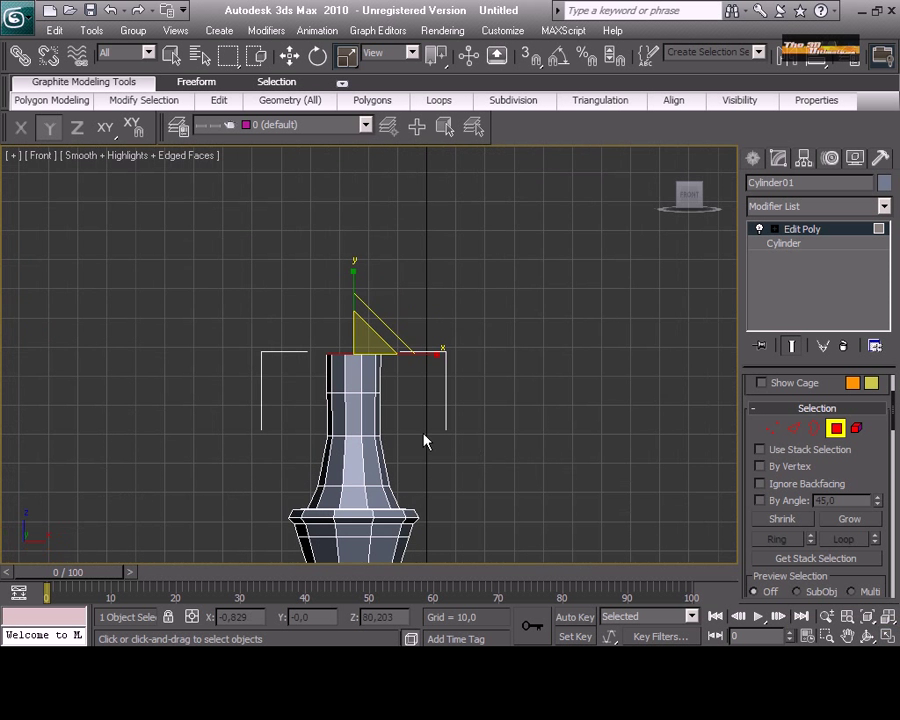
right_click(337, 334)
click(312, 397)
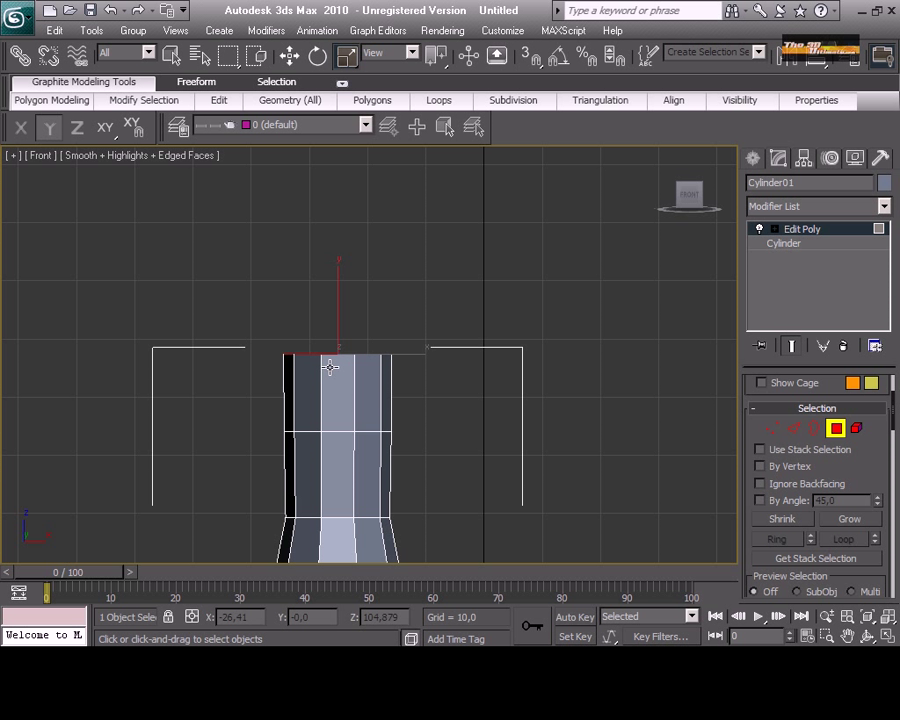
drag(331, 349, 300, 327)
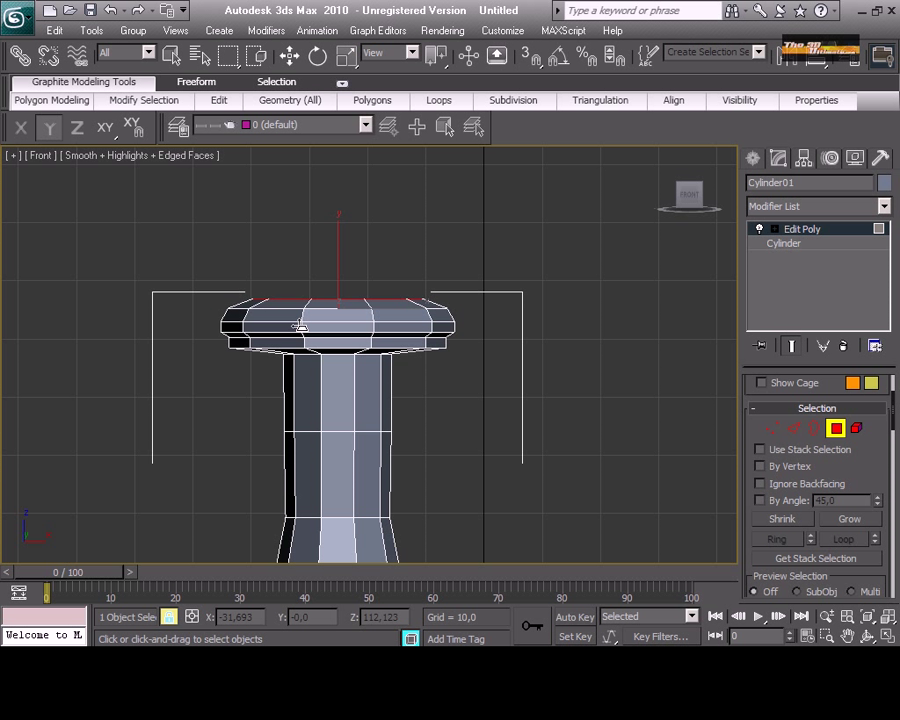
Step: Raise the disc's topmost vertex ring slightly, to a Z height of about 117.18
scroll(301, 329, up, 5)
middle_drag(300, 324, 352, 514)
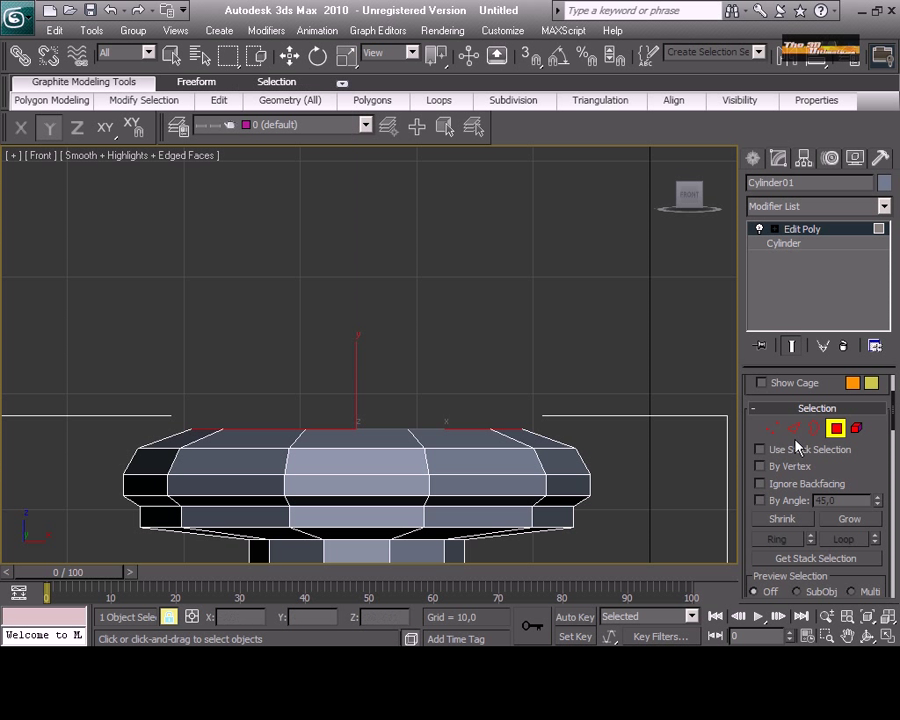
key(1)
click(290, 57)
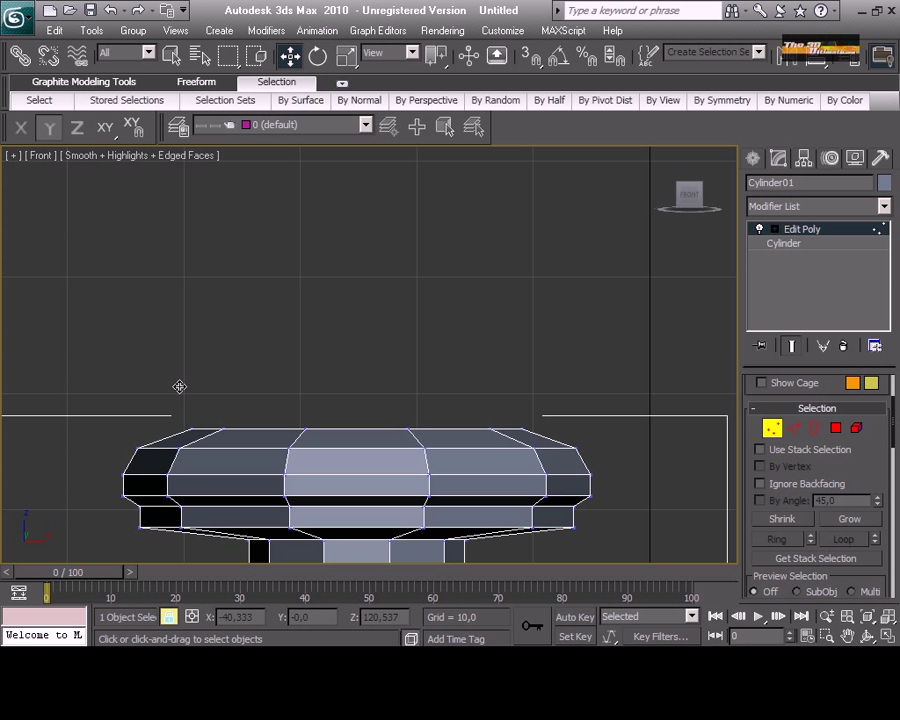
drag(178, 399, 551, 436)
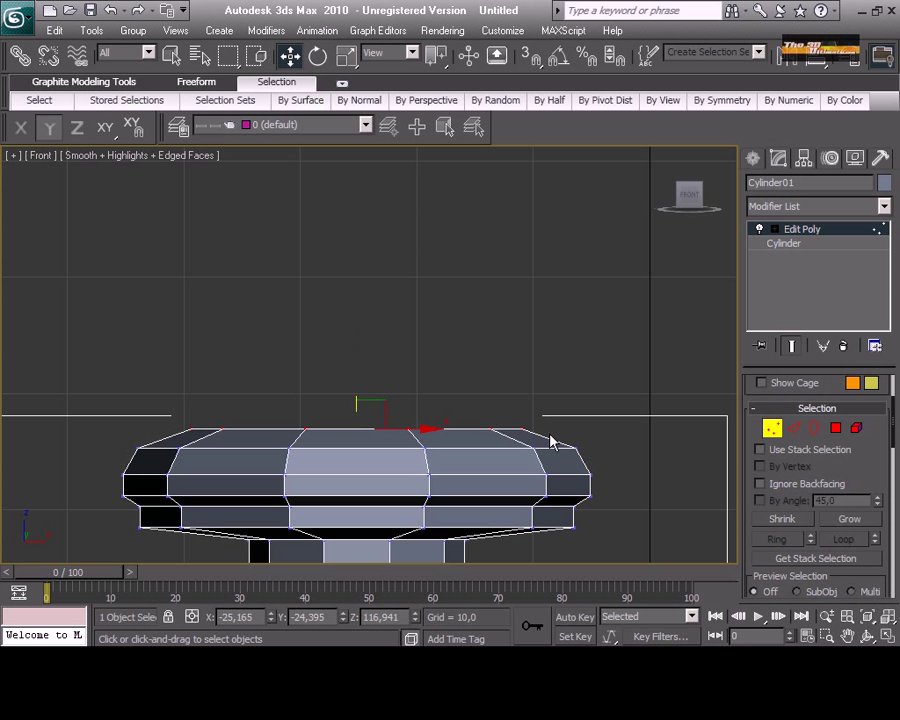
drag(354, 392, 352, 387)
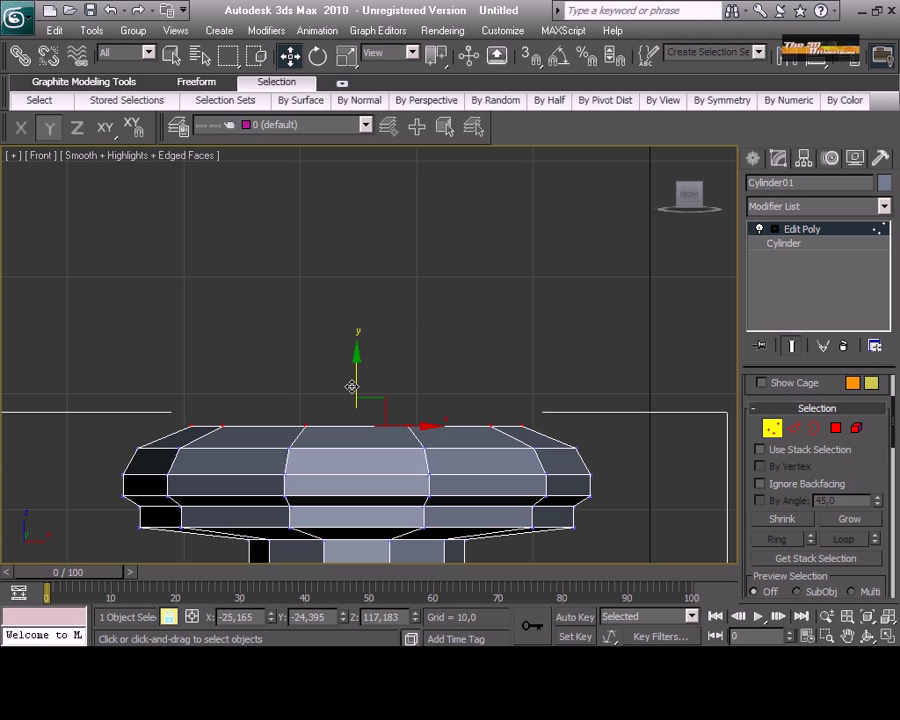
Step: Bevel the disc's top cap polygon slightly upward and inward to add a thin layer
click(836, 428)
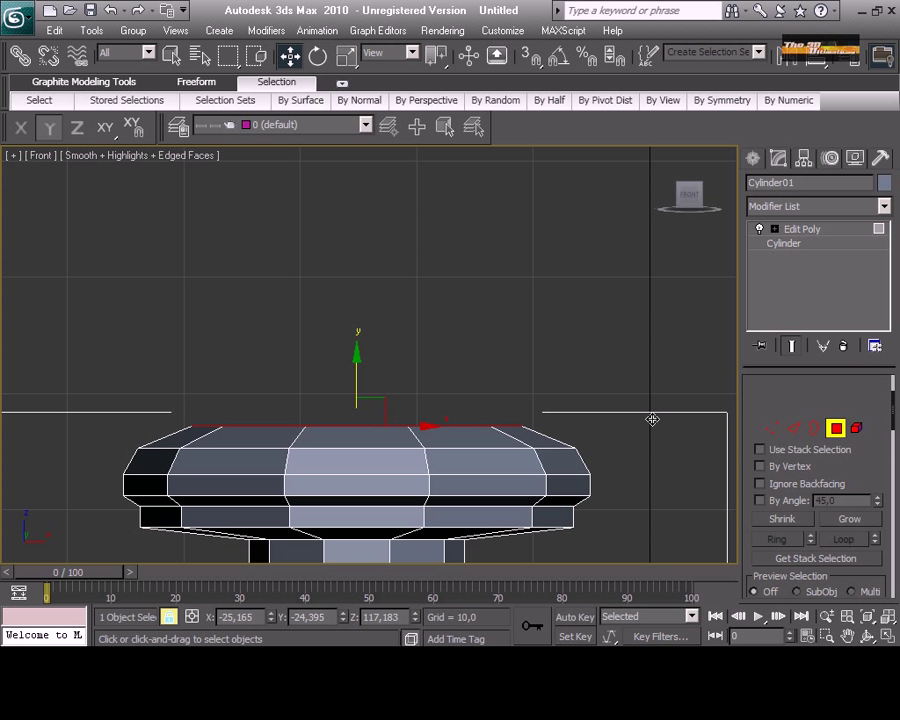
right_click(362, 421)
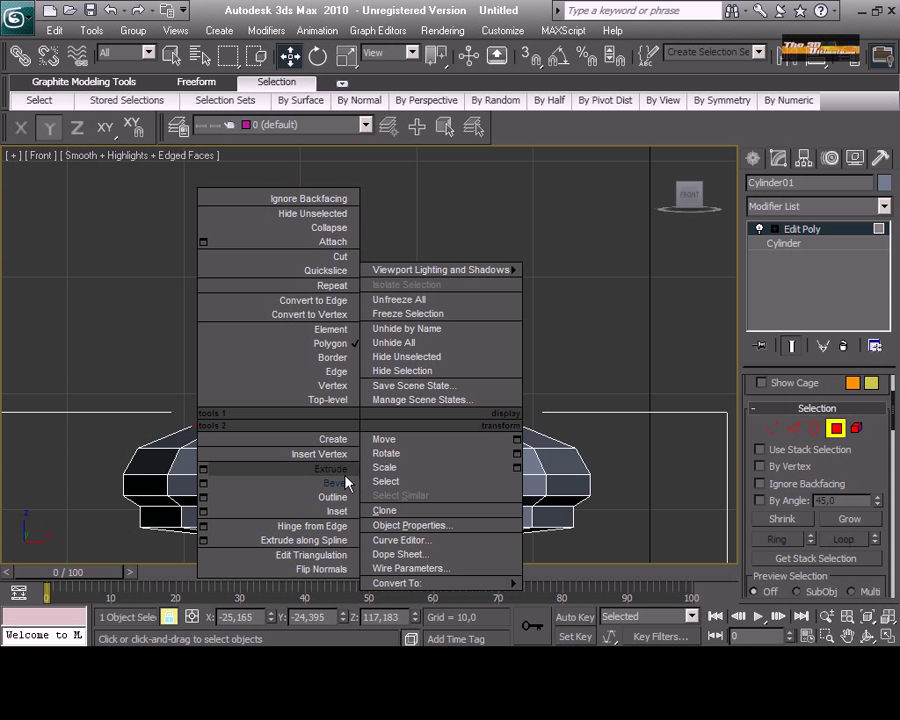
click(345, 474)
mouse_move(345, 426)
mouse_down()
mouse_move(348, 446)
mouse_move(344, 406)
mouse_move(341, 432)
mouse_up()
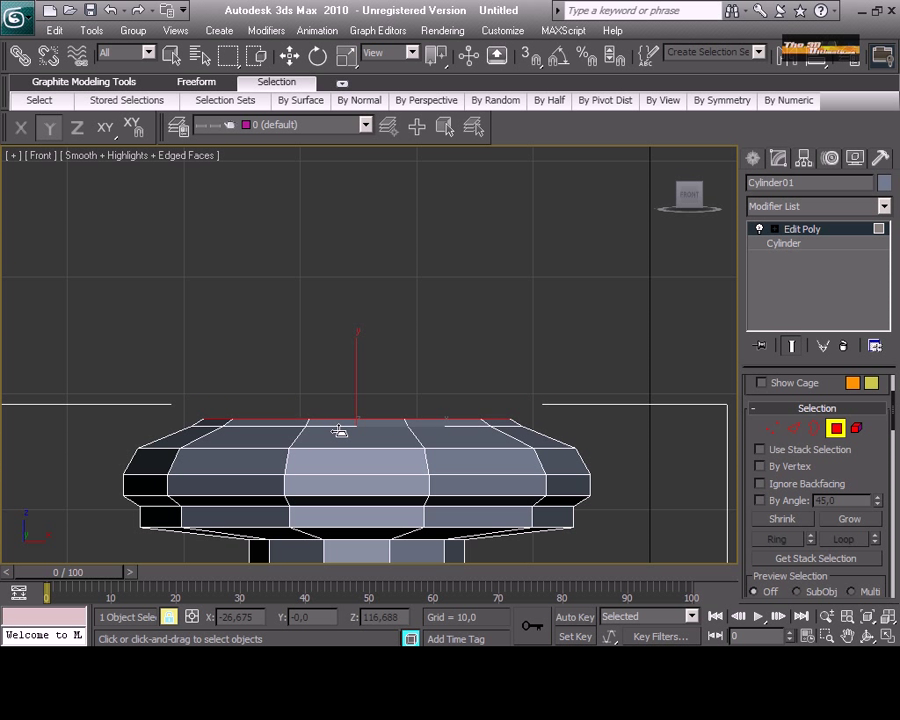
Step: Scale the vertex ring below the top cap inward to 75%, and scale the cap polygon outward to about 142% to form a groove
key(1)
key(w)
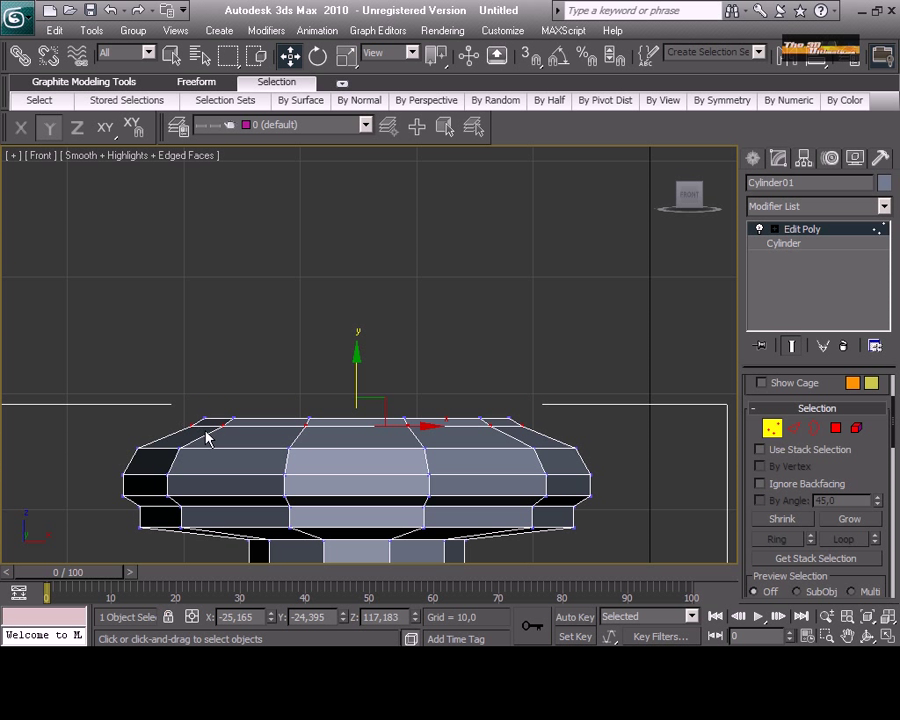
click(346, 56)
click(892, 636)
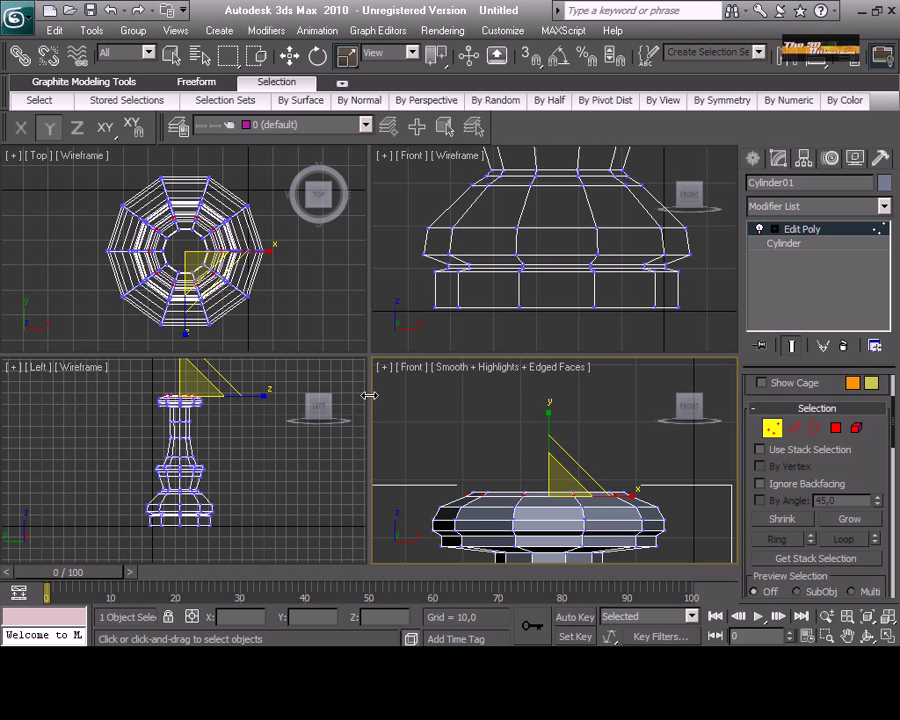
right_click(245, 283)
drag(193, 240, 193, 265)
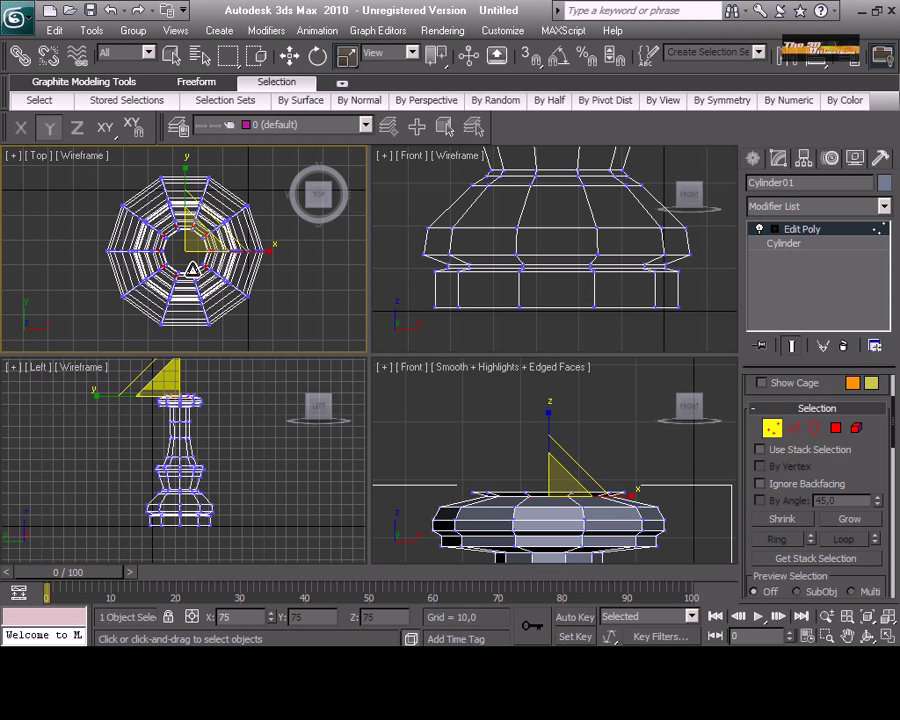
click(229, 483)
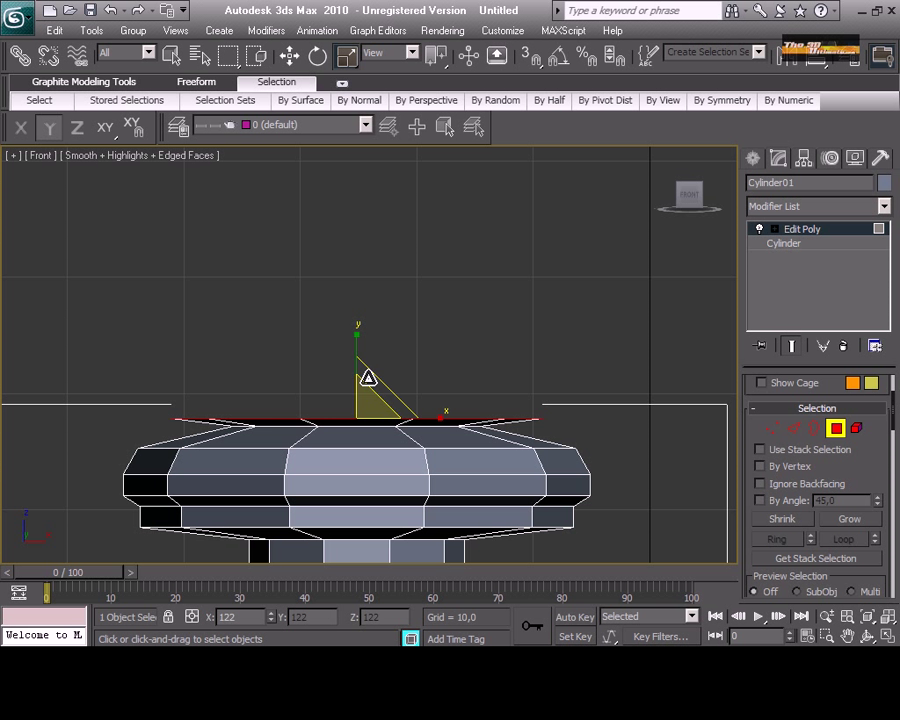
drag(368, 376, 369, 360)
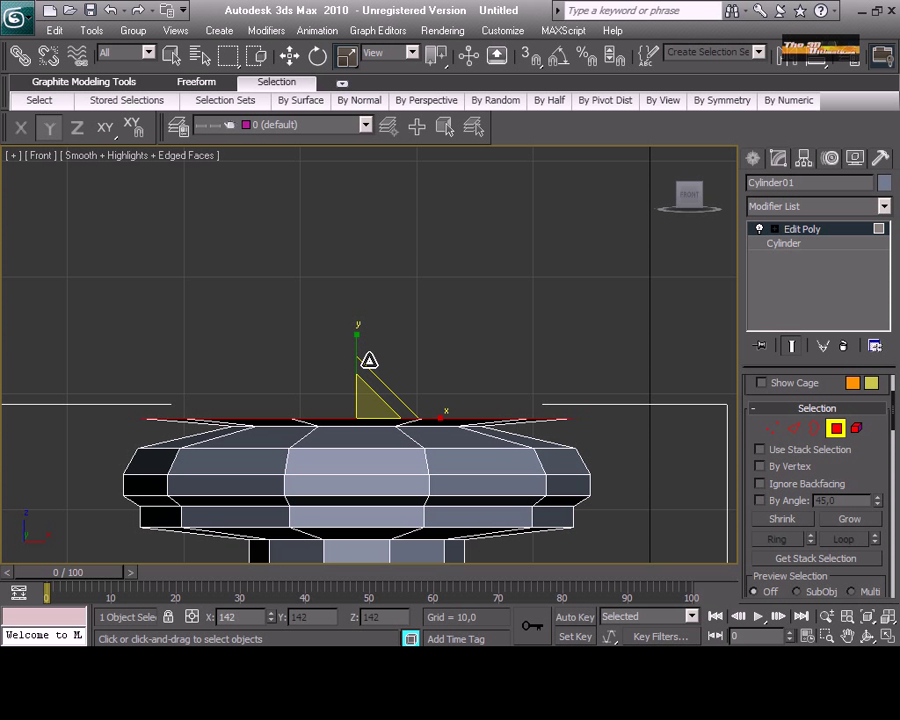
Step: Bevel the top cap repeatedly to build a second thin disc, a straight neck and a flared collar with a rounded rim
right_click(375, 408)
click(348, 467)
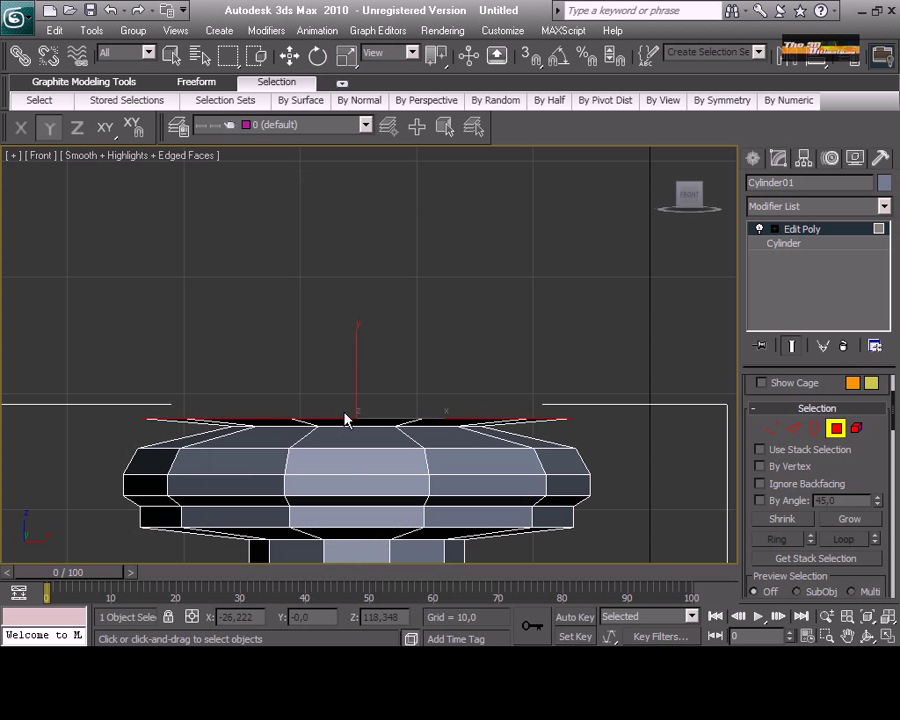
drag(342, 412, 311, 306)
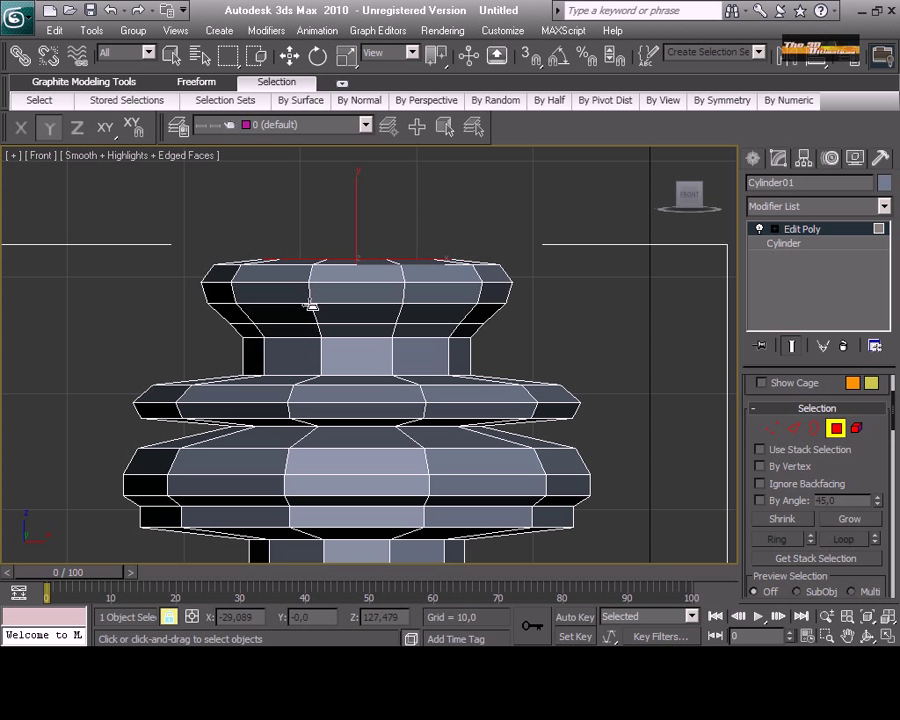
Step: Select the vertices around the flared collar's top cap and lower them slightly to a Z height of about 131
click(772, 428)
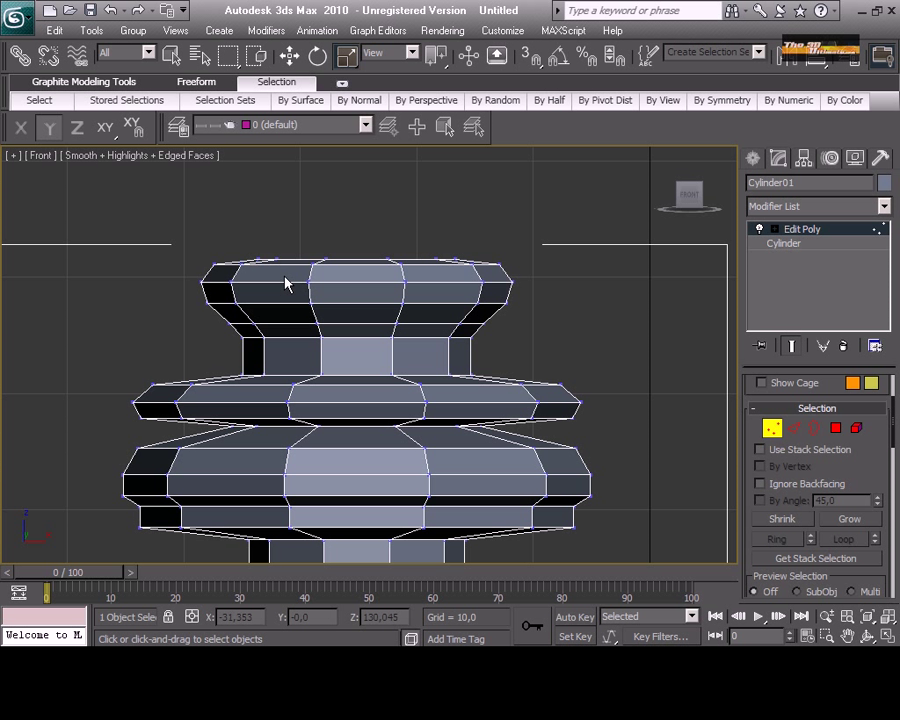
drag(481, 287, 476, 283)
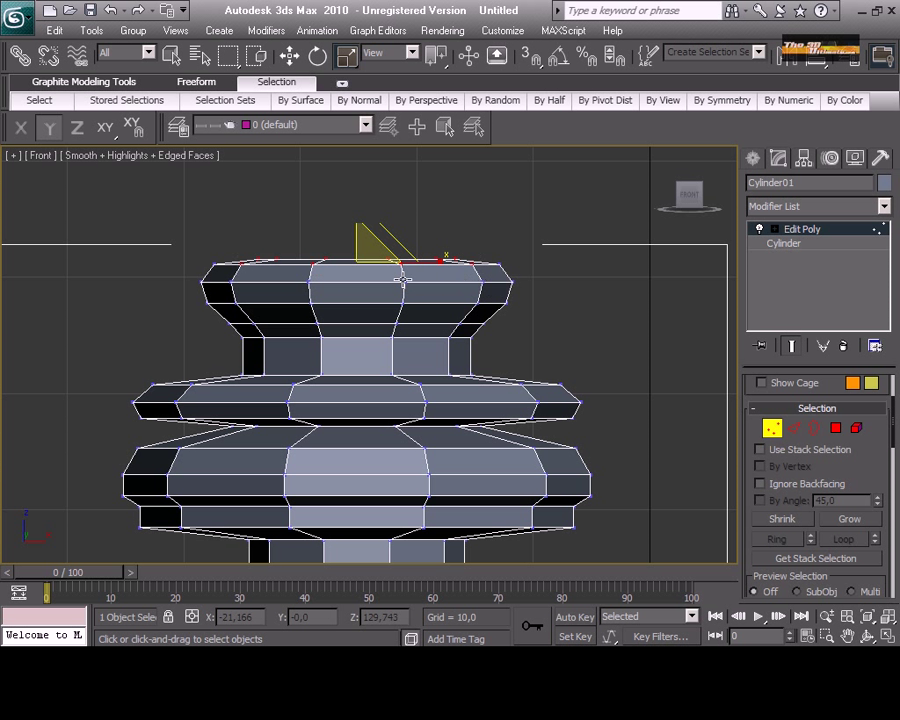
click(290, 55)
drag(356, 206, 353, 211)
click(836, 428)
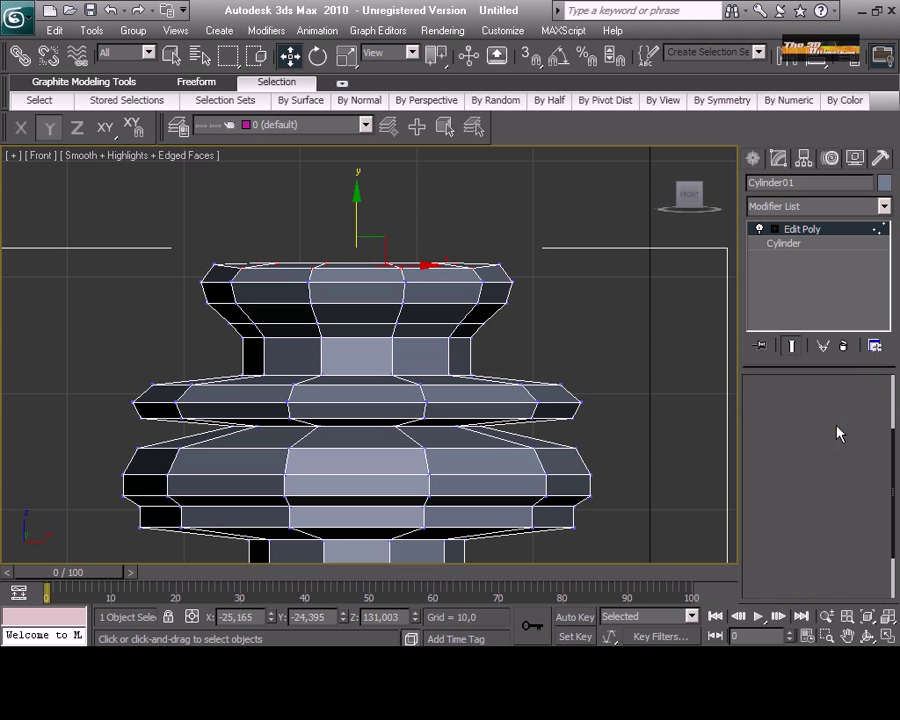
Step: Bevel the collar's top cap polygon upward and outward in stages to form a flared cup
click(836, 428)
middle_drag(320, 266, 307, 372)
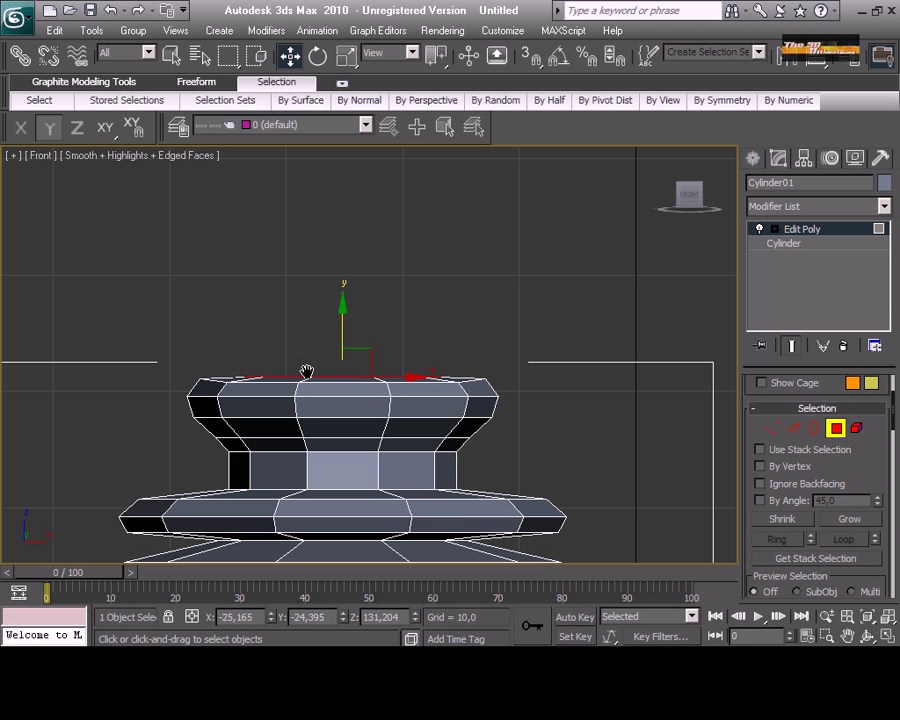
right_click(307, 372)
click(298, 416)
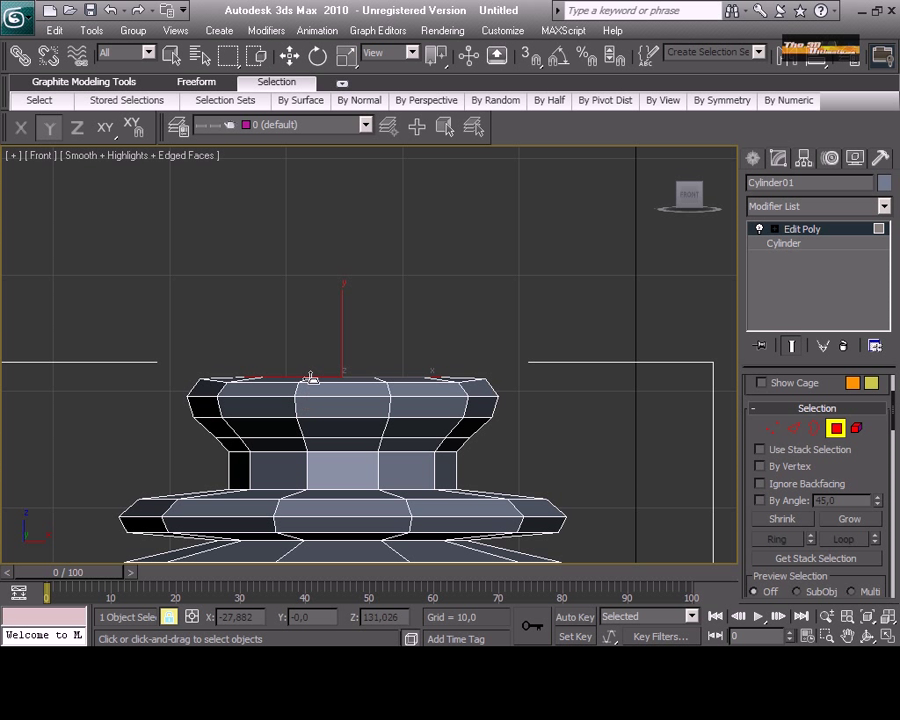
drag(311, 378, 303, 313)
click(305, 330)
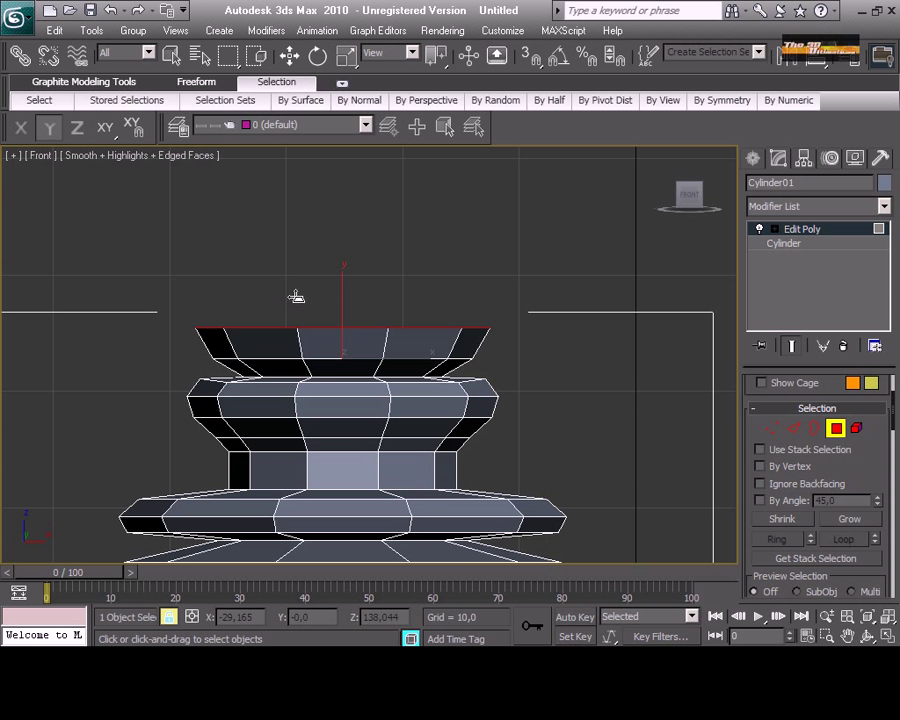
scroll(295, 295, down, 2)
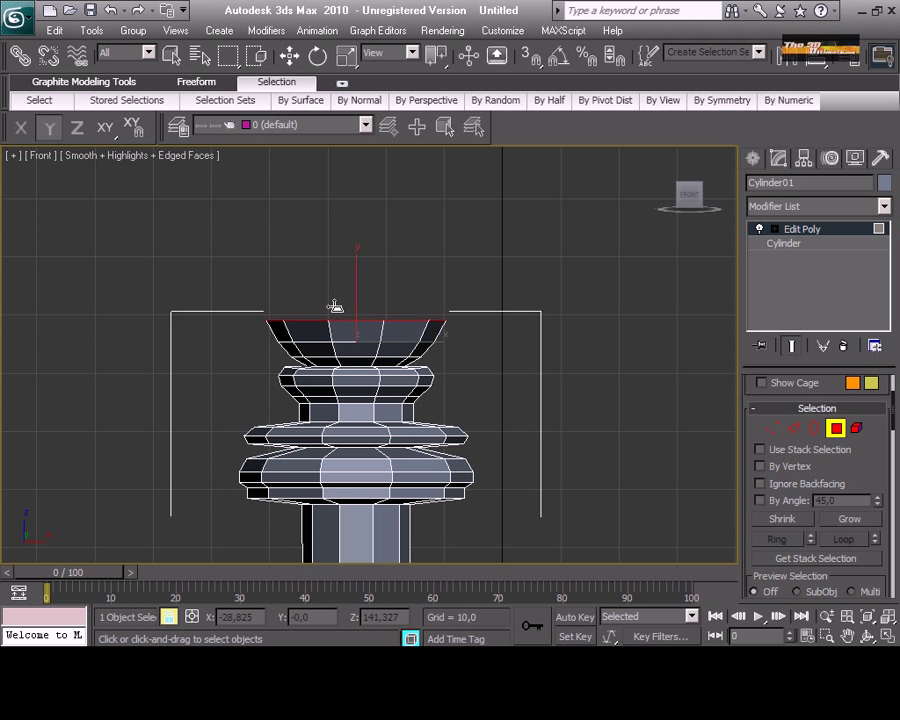
click(289, 56)
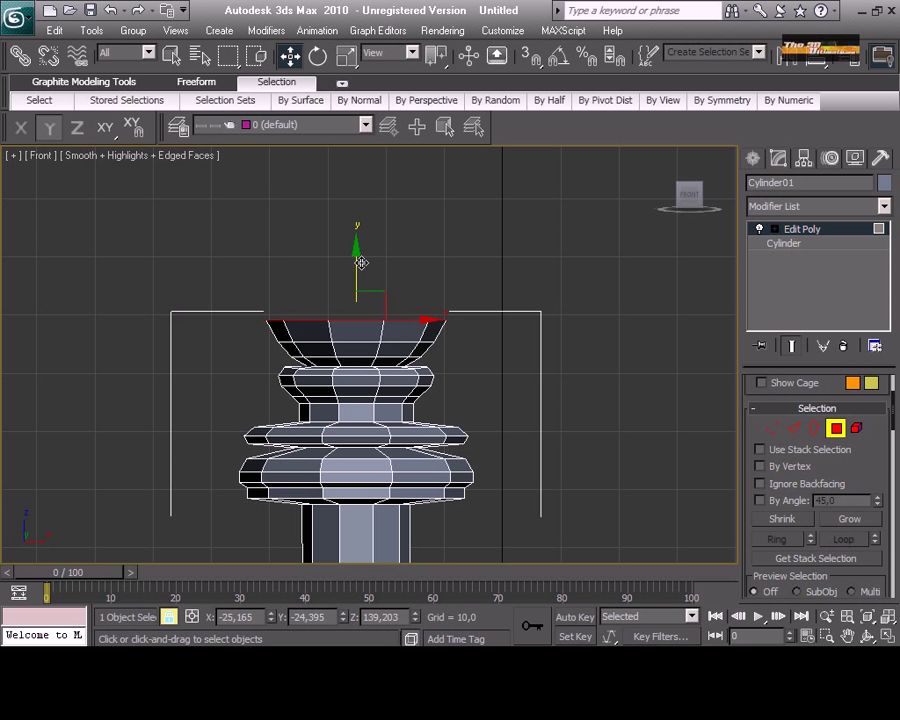
Step: Raise the cup's top cap polygon straight up and scale it outward to widen the rim
drag(356, 256, 309, 239)
key(r)
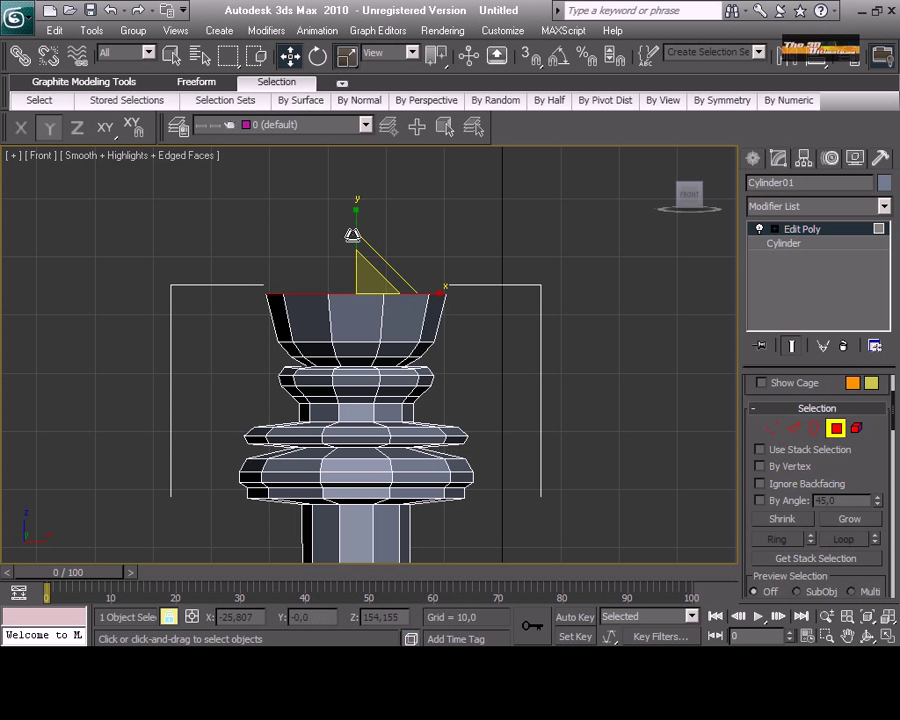
middle_drag(323, 289, 319, 443)
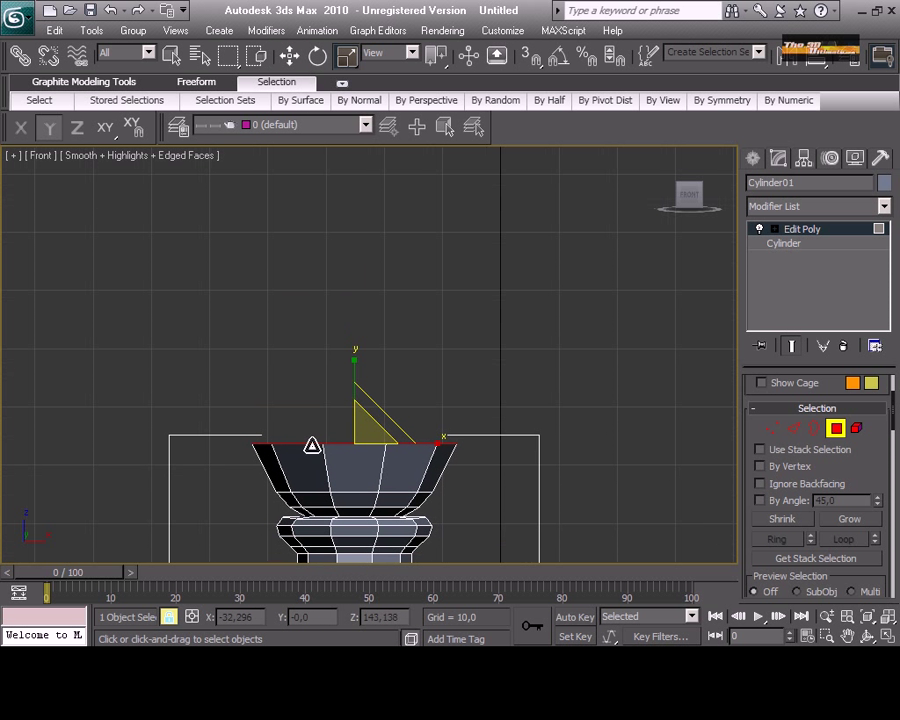
Step: Bevel the top cap repeatedly to form a tapering egg-shaped head crowned by a narrow neck and small pointed knob, and deselect it
right_click(308, 441)
click(284, 504)
drag(316, 437, 338, 328)
drag(356, 287, 351, 254)
click(346, 245)
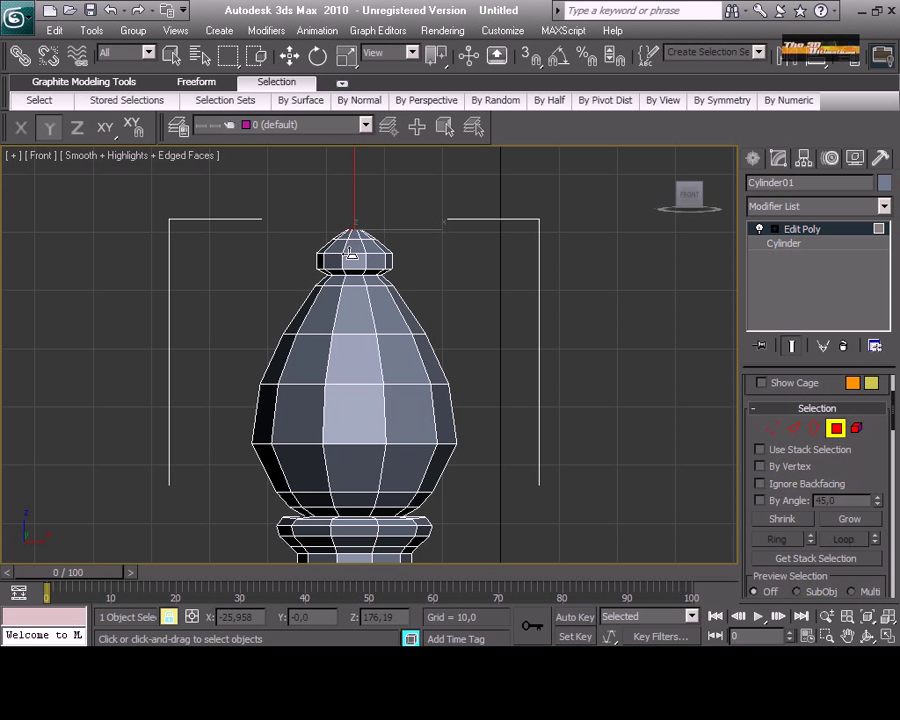
click(288, 56)
click(572, 326)
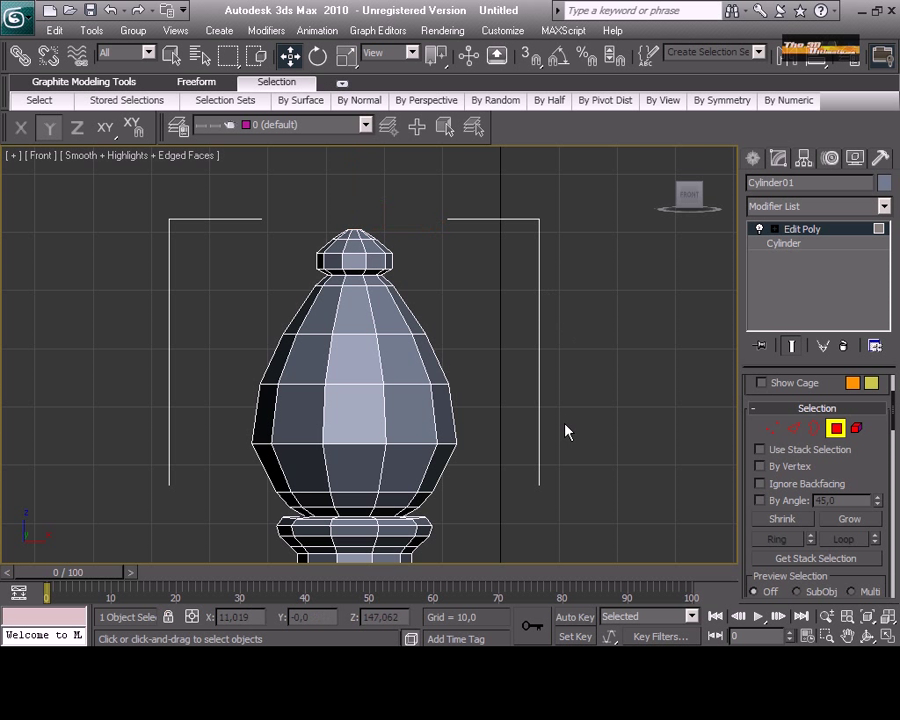
Step: Select the vertex ring in the groove between the two stacked discs and scale it outward to make the groove shallower
scroll(560, 418, down, 3)
middle_drag(518, 373, 516, 229)
scroll(468, 356, up, 3)
middle_drag(472, 308, 470, 396)
scroll(470, 396, up, 4)
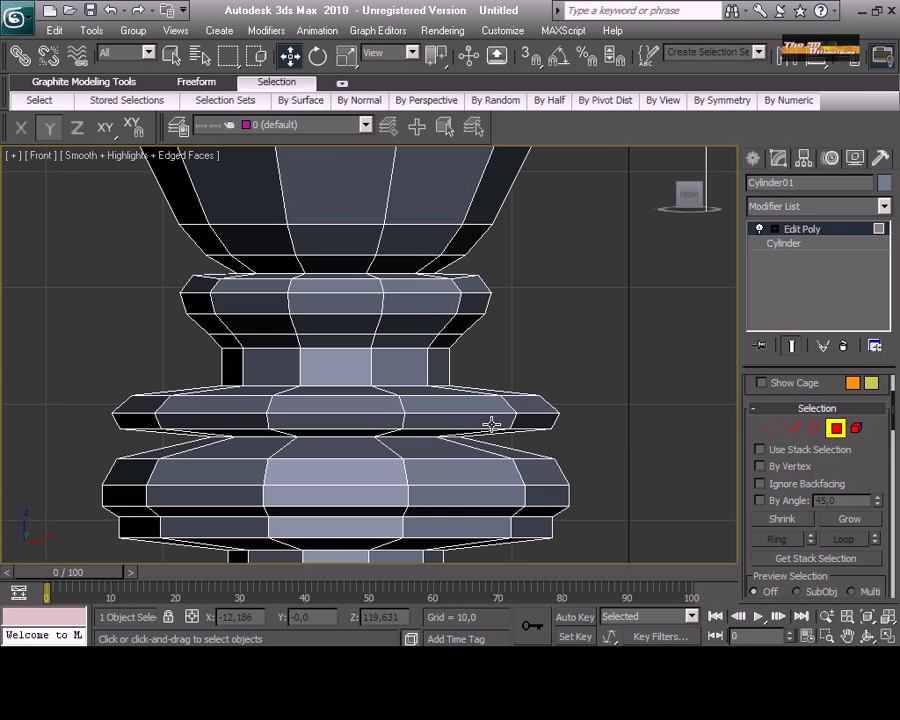
key(1)
middle_drag(424, 436, 424, 330)
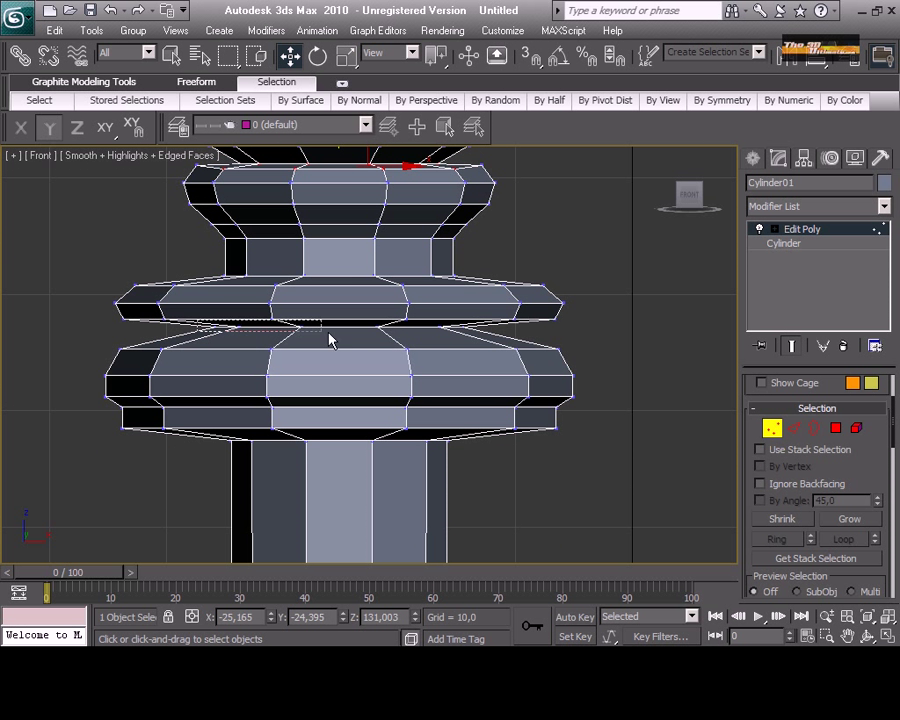
drag(200, 323, 489, 337)
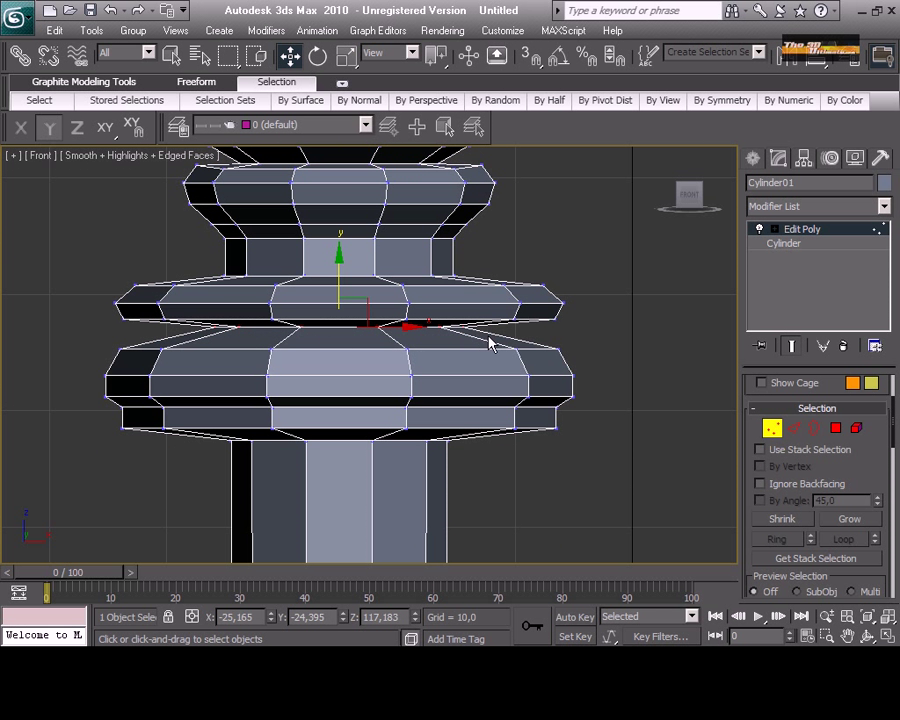
click(887, 637)
click(347, 56)
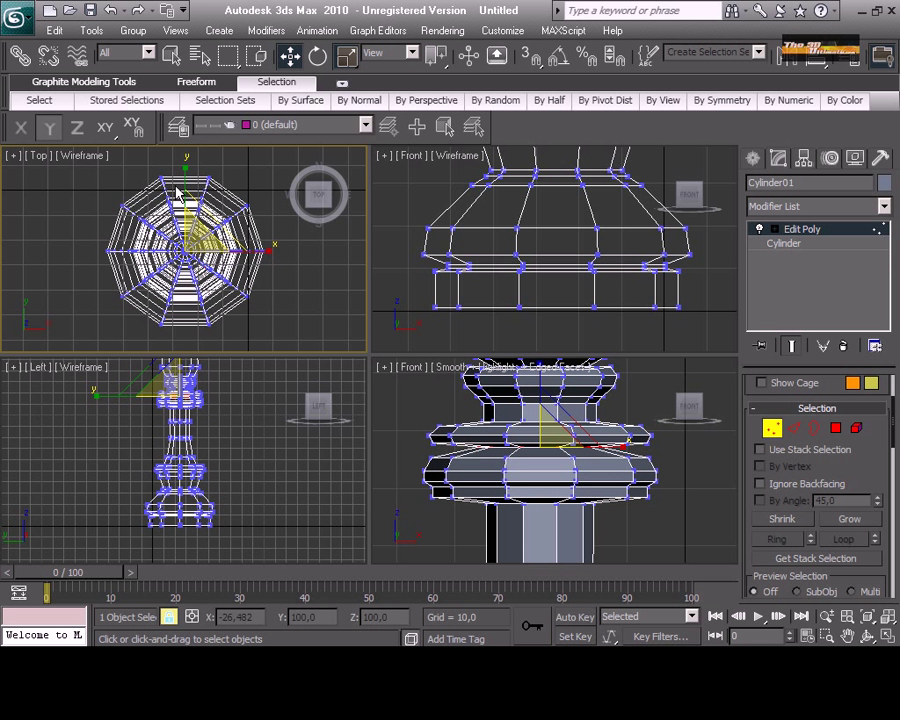
drag(199, 216, 198, 197)
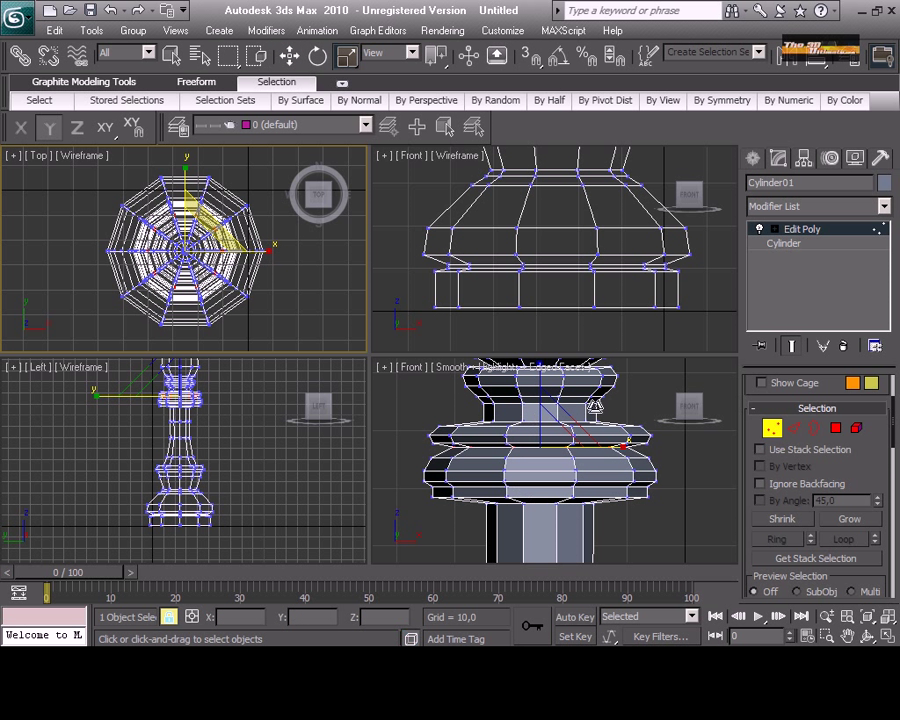
Step: Select the vertex ring where the stem meets the lower disc and lower it to a Z height of about 104
right_click(237, 471)
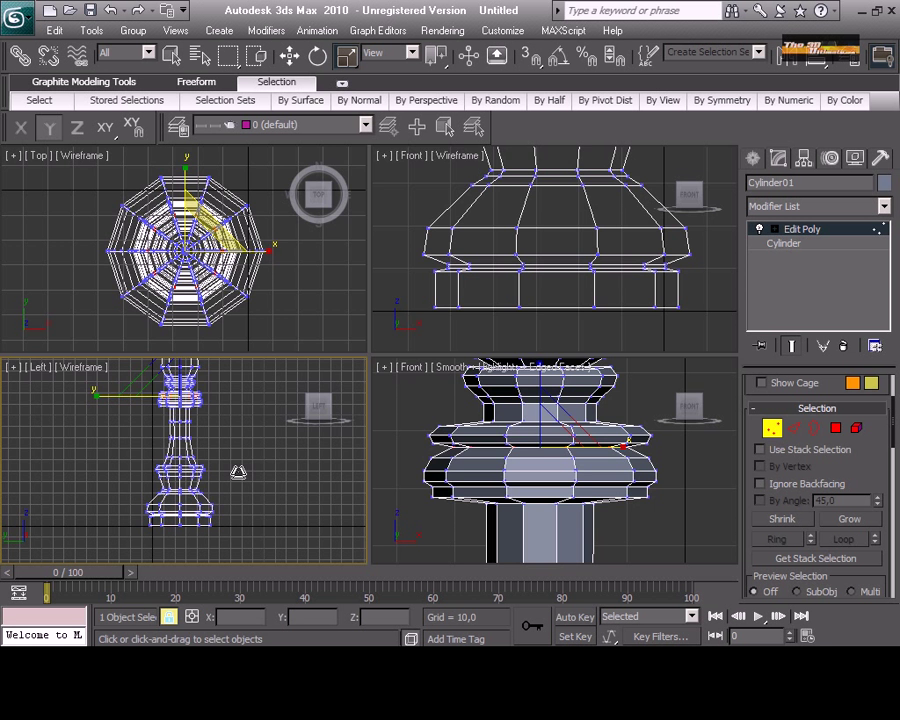
click(887, 636)
scroll(472, 404, up, 2)
scroll(470, 404, up, 2)
middle_drag(458, 348, 448, 559)
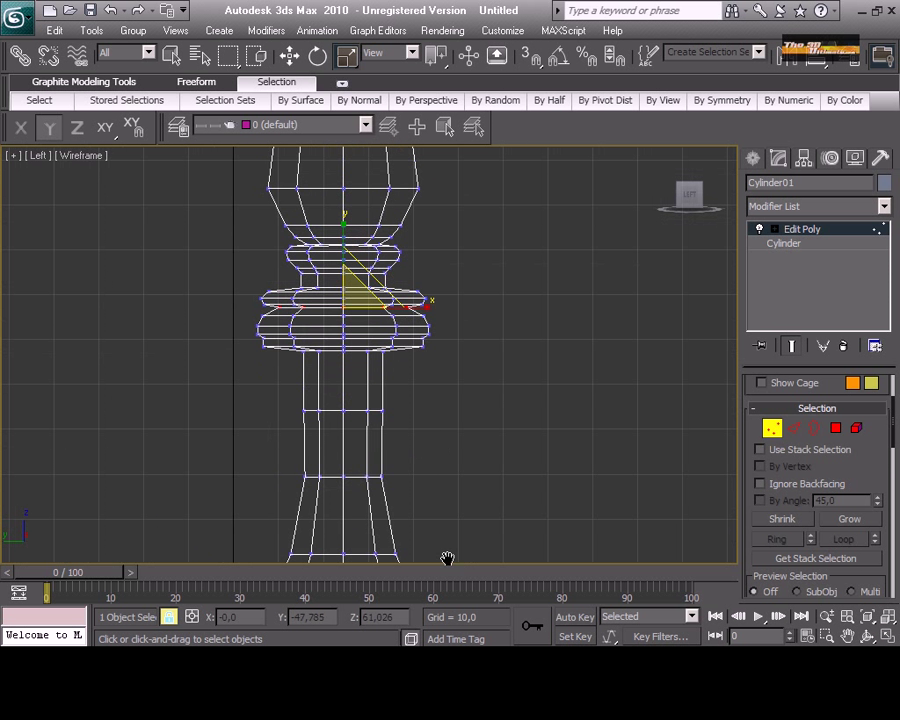
key(space)
scroll(337, 402, up, 2)
scroll(337, 407, up, 3)
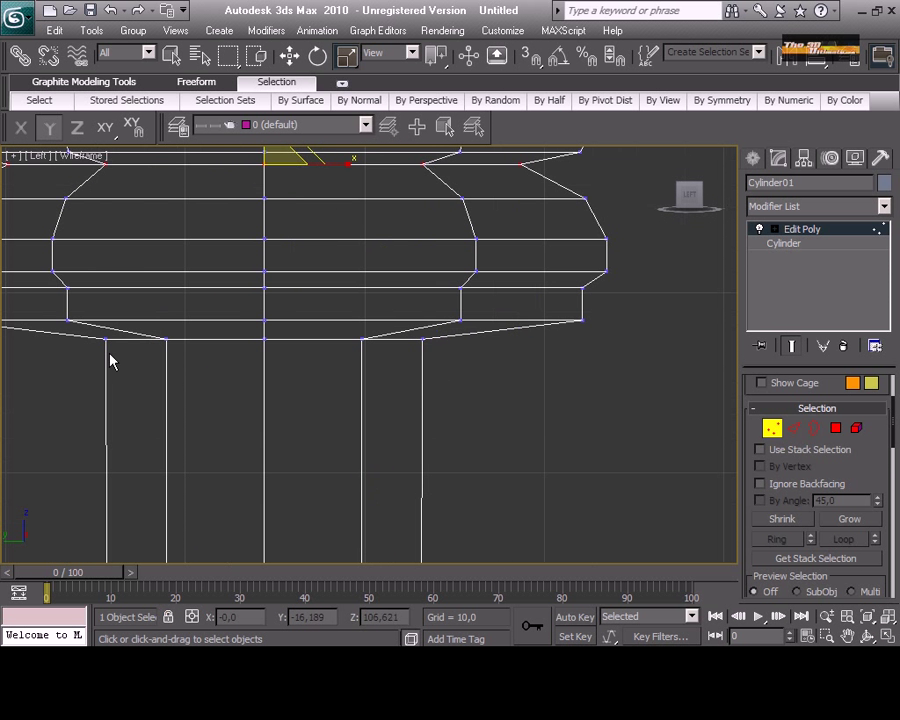
click(290, 56)
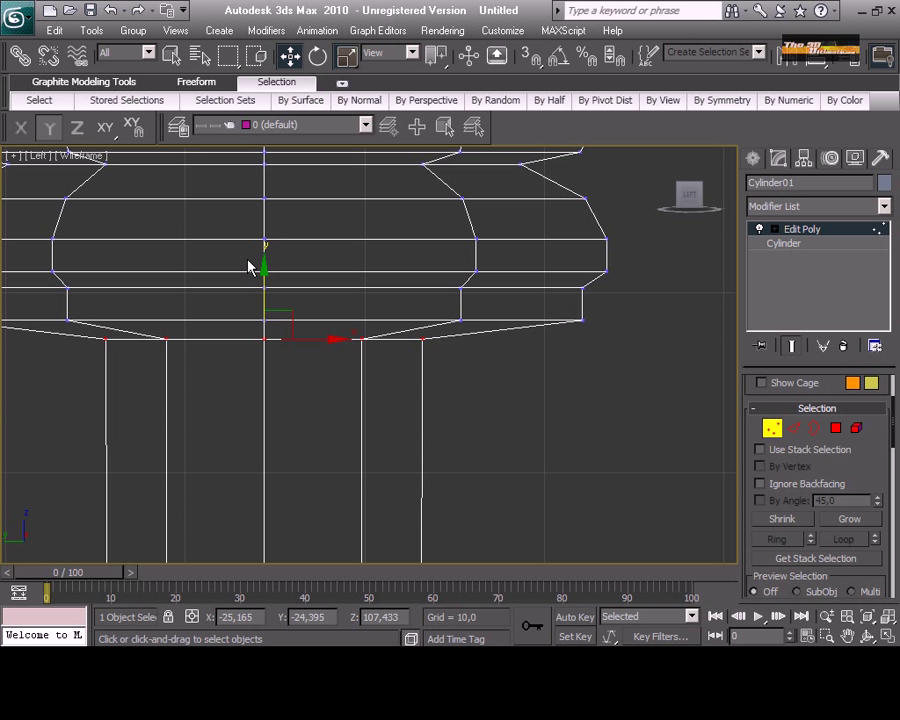
drag(258, 268, 252, 347)
scroll(252, 347, down, 3)
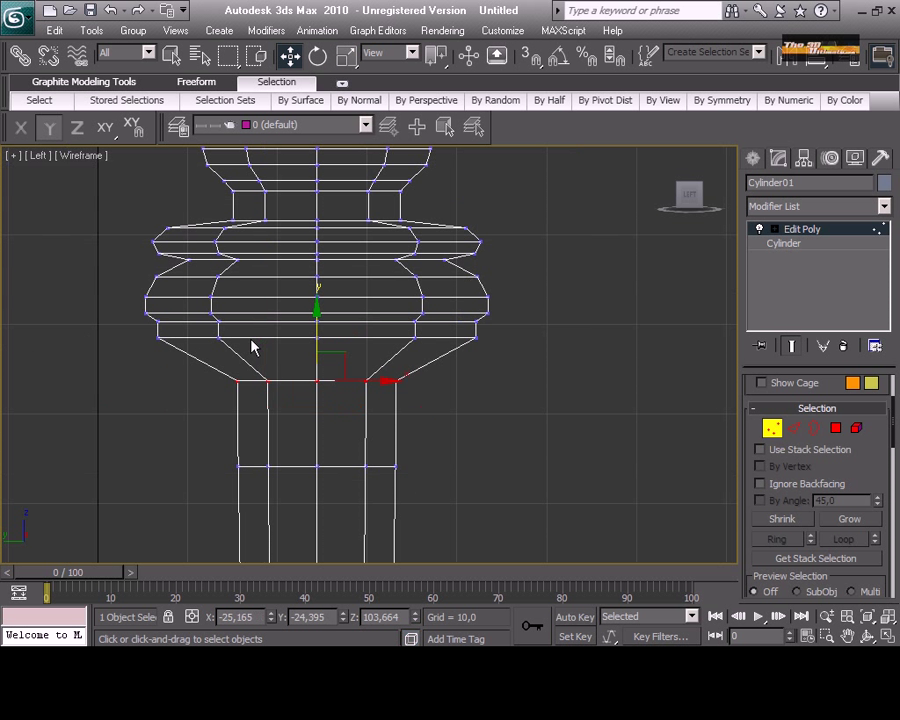
Step: Select the vertex ring along the lower disc's bottom edge and scale it slightly inward
drag(136, 326, 590, 354)
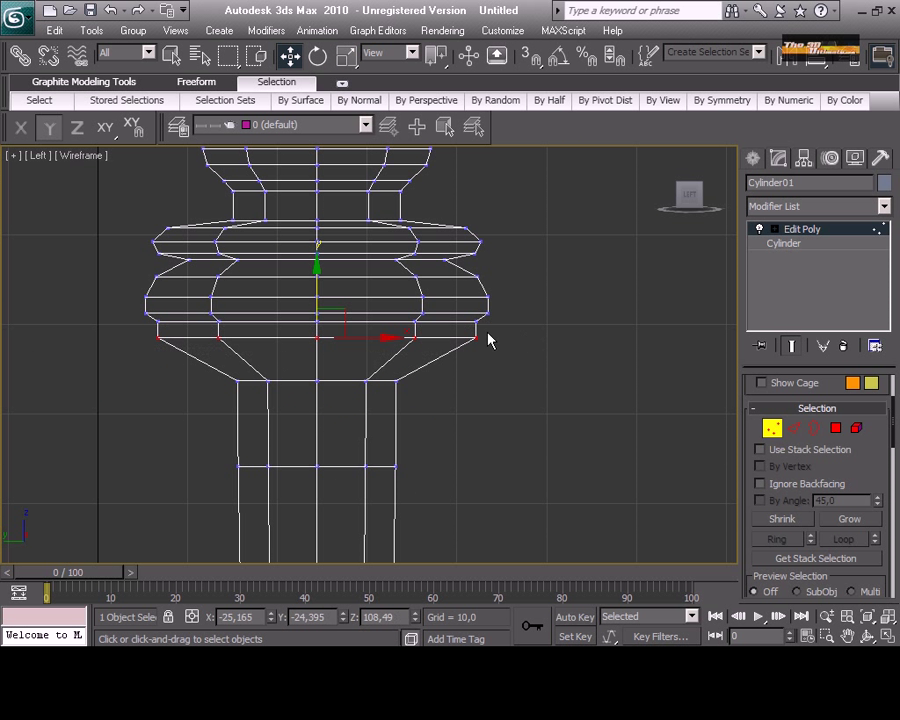
key(alt+w)
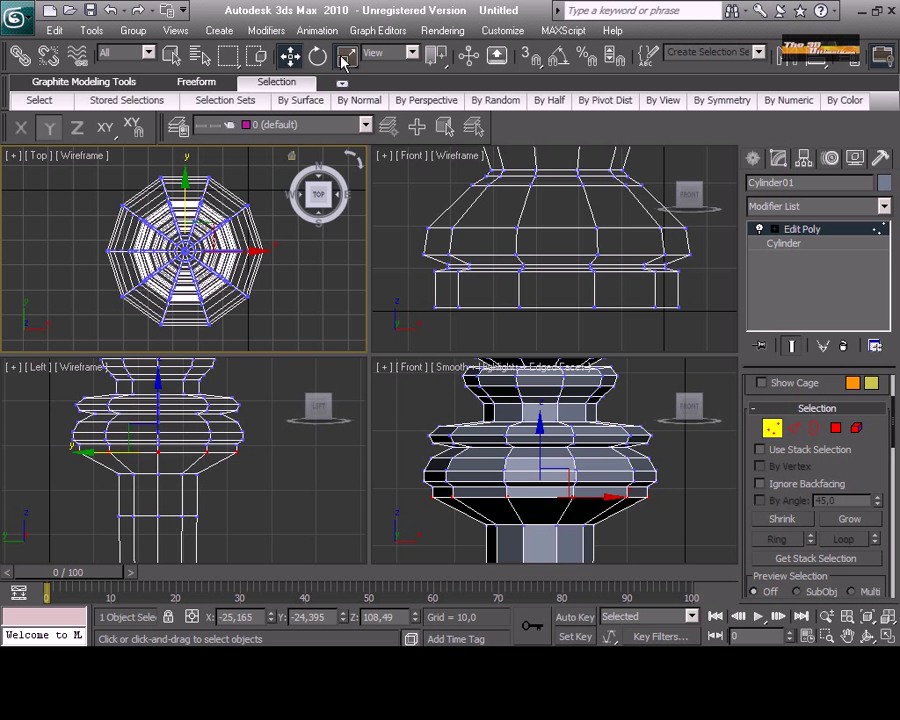
click(346, 56)
drag(191, 227, 191, 233)
click(270, 470)
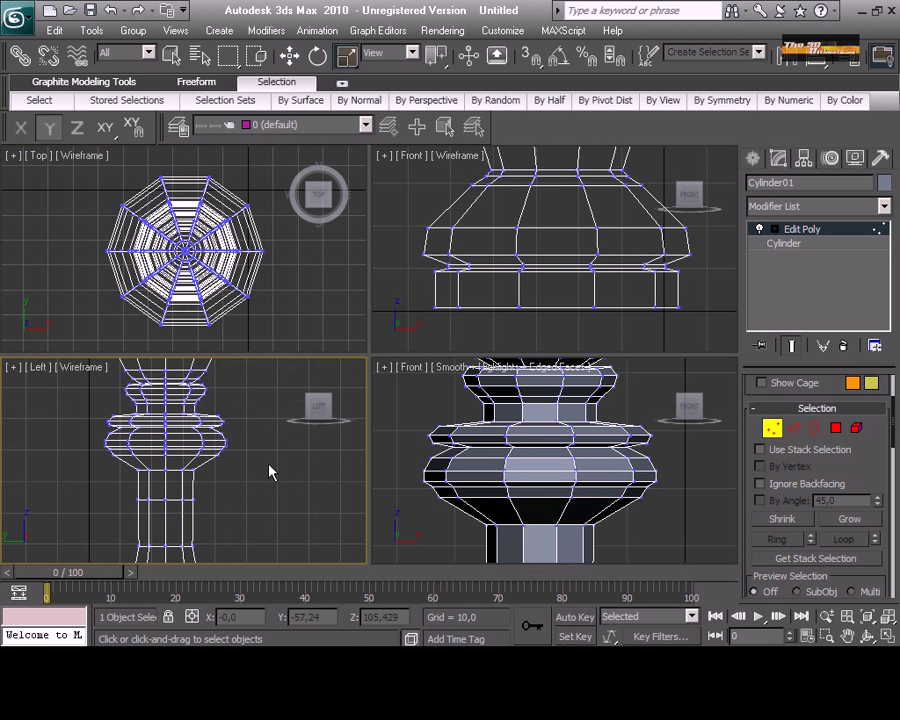
Step: Select all vertices of the base, from the flare below the stem down to the bottom, and scale them outward horizontally
click(586, 492)
scroll(588, 495, down, 5)
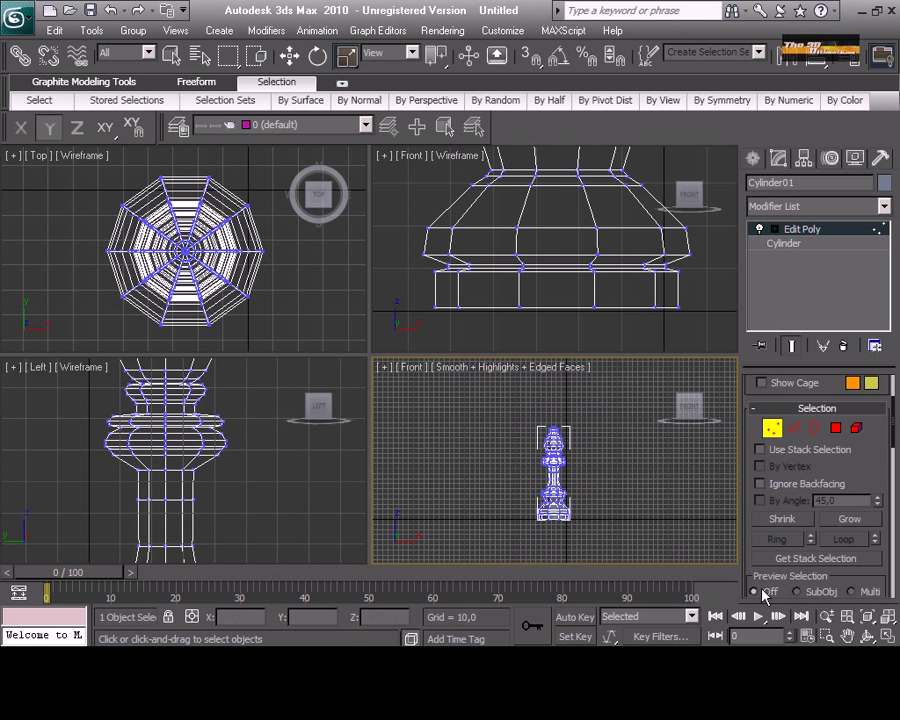
key(alt+w)
scroll(313, 464, up, 5)
middle_drag(313, 464, 313, 358)
scroll(305, 361, down, 2)
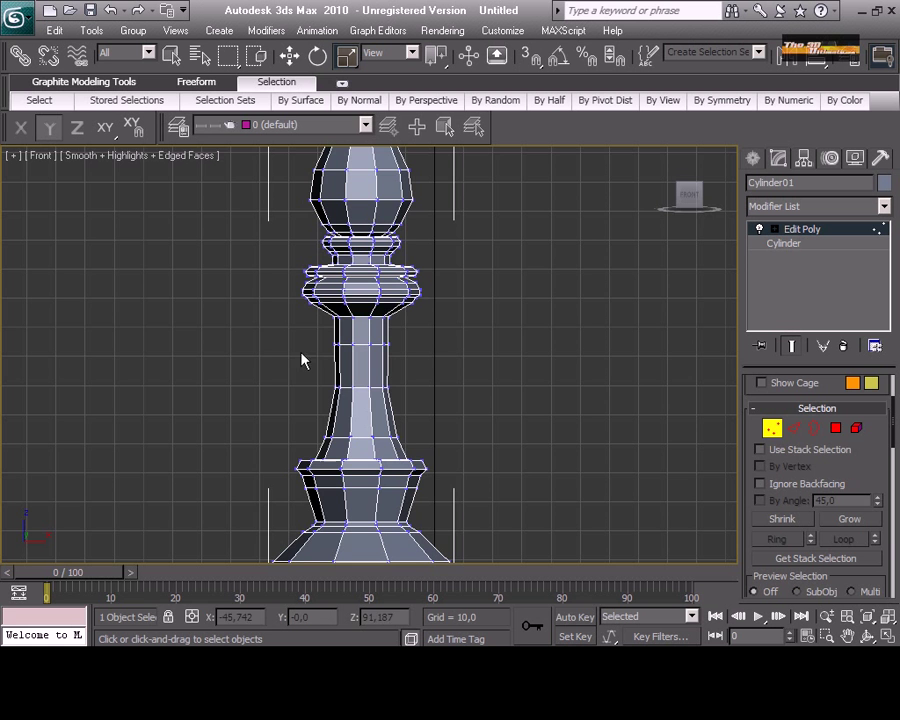
drag(303, 408, 438, 505)
scroll(325, 441, down, 3)
drag(265, 372, 472, 528)
key(alt+w)
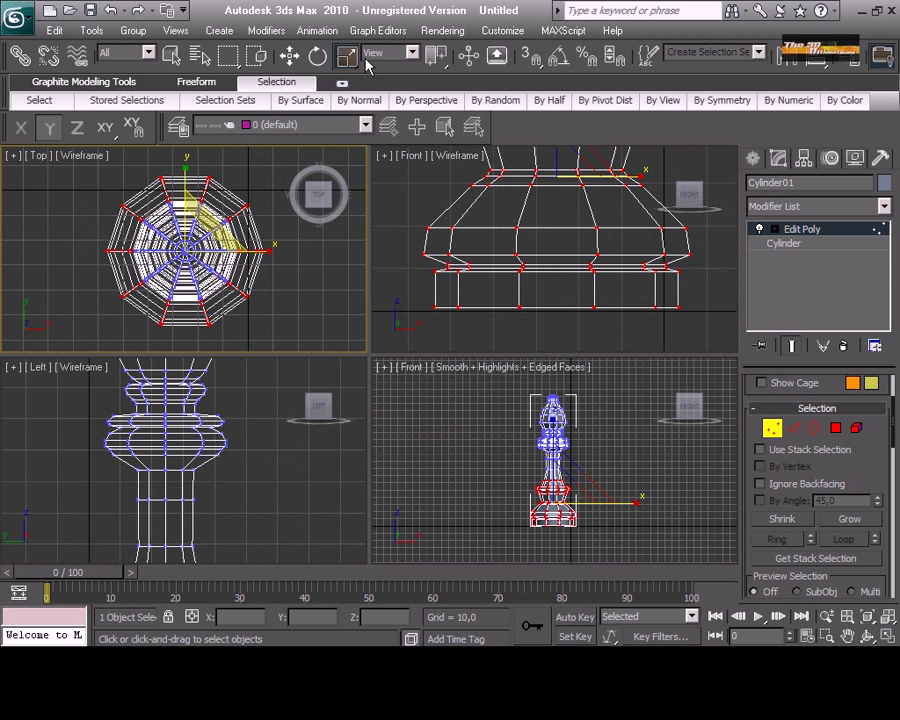
drag(200, 240, 200, 215)
right_click(679, 506)
key(alt+w)
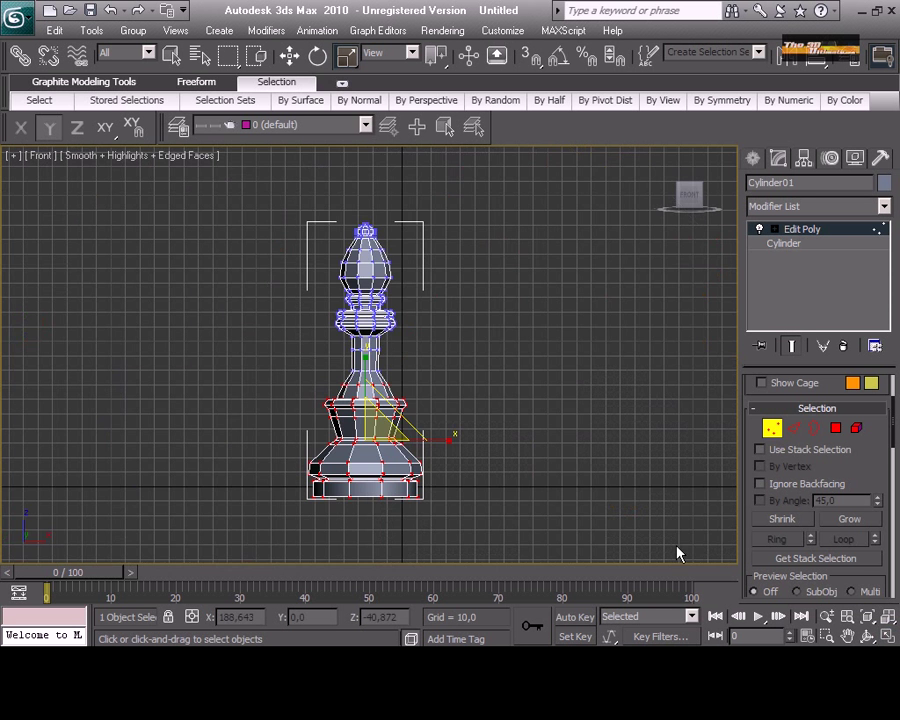
Step: Move the selected base vertices down to a Z height of about 15 to lengthen the stem, and deselect them
middle_drag(447, 450, 466, 408)
scroll(466, 408, up, 3)
click(289, 56)
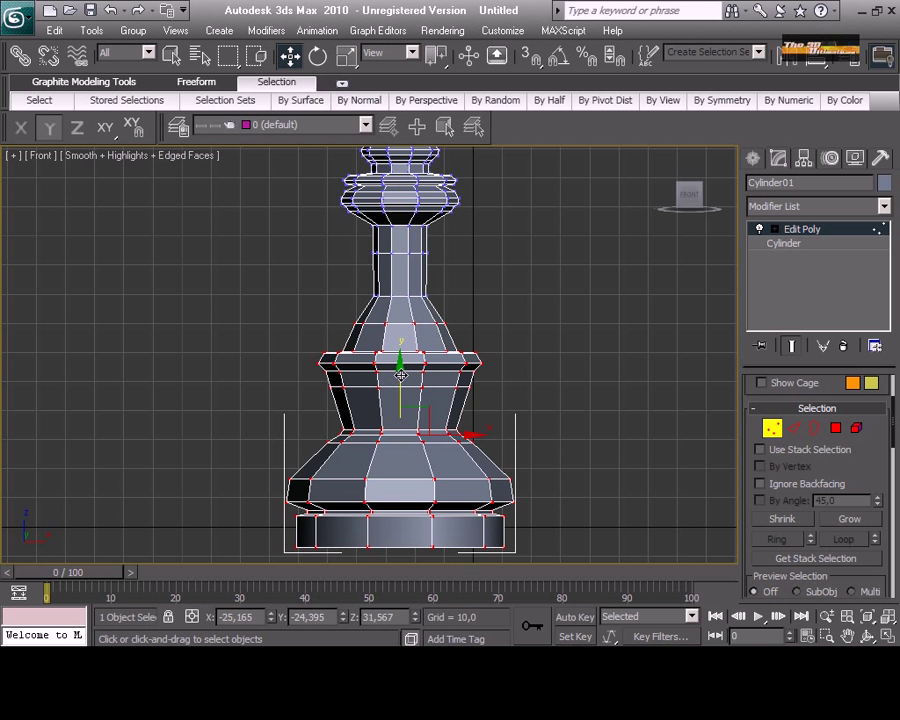
drag(400, 374, 400, 422)
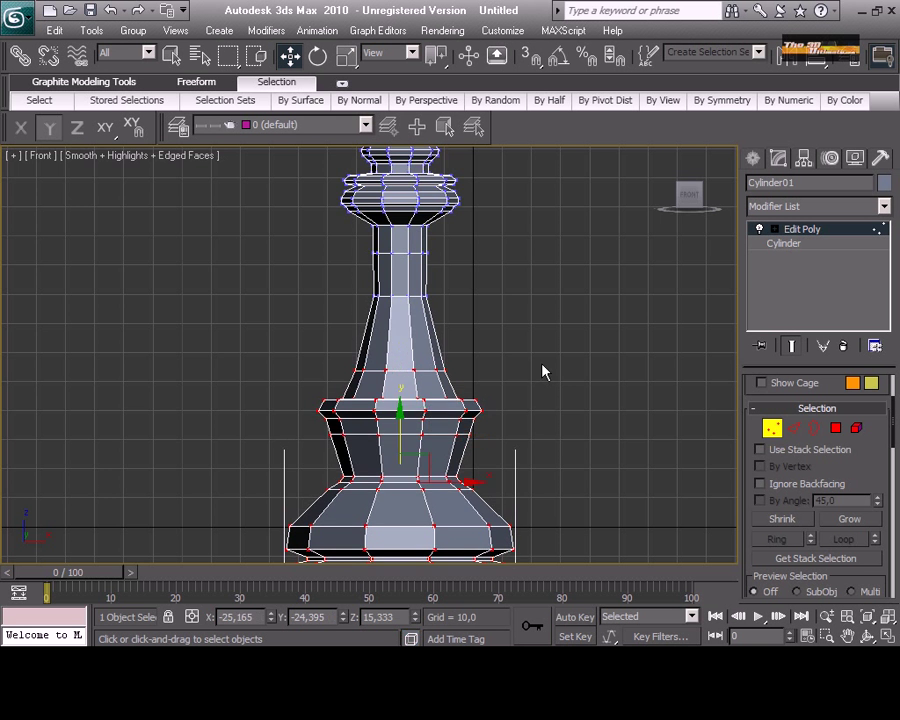
scroll(543, 372, down, 3)
scroll(543, 372, up, 2)
click(543, 372)
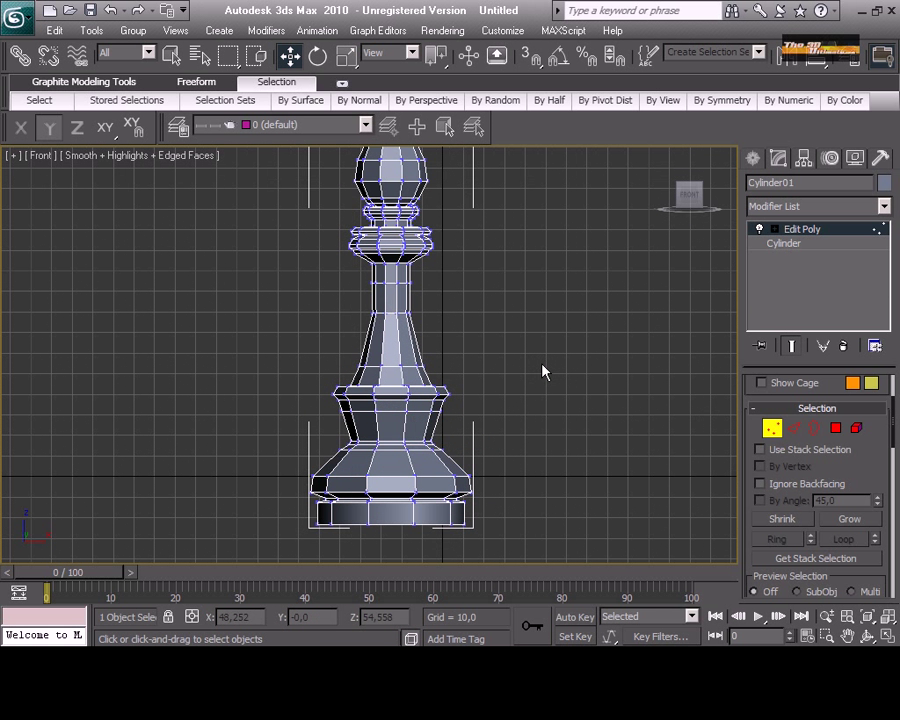
Step: Select the lowest vertex ring of the base and scale it outward to about 108%
drag(536, 543, 288, 513)
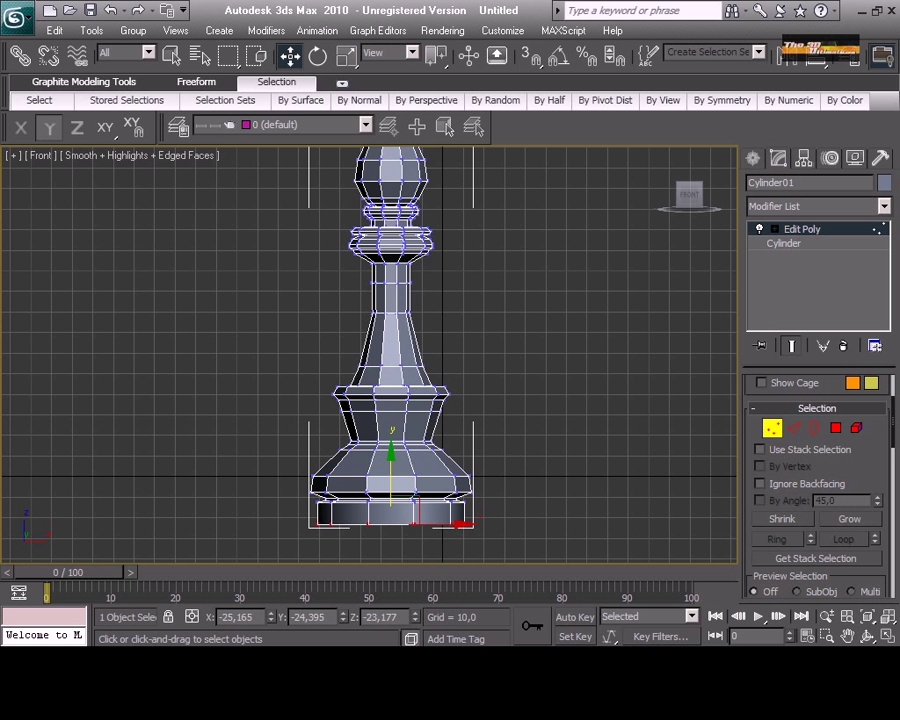
click(888, 637)
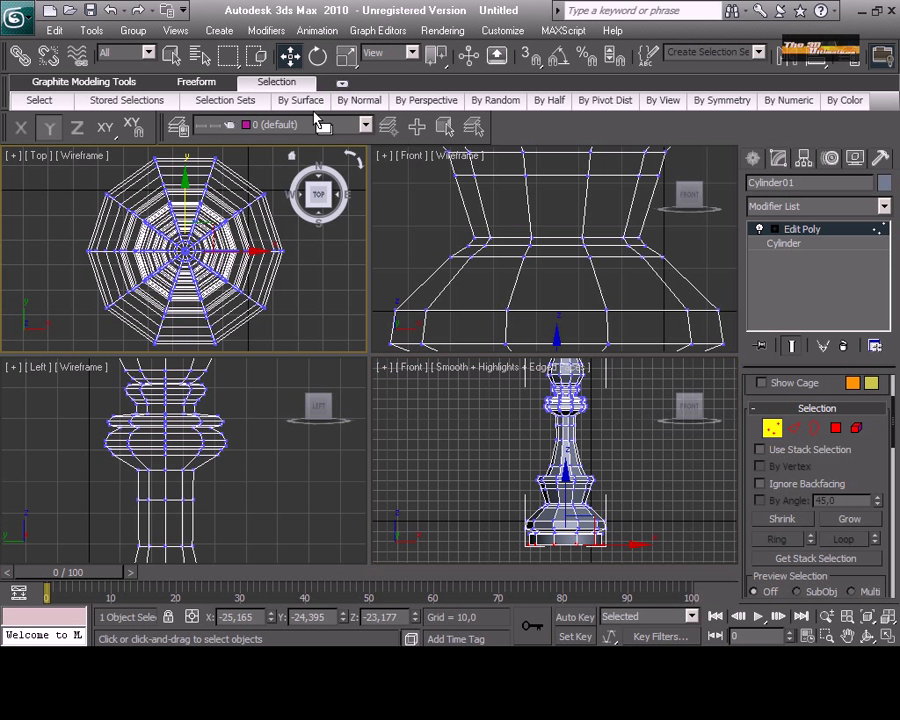
click(346, 57)
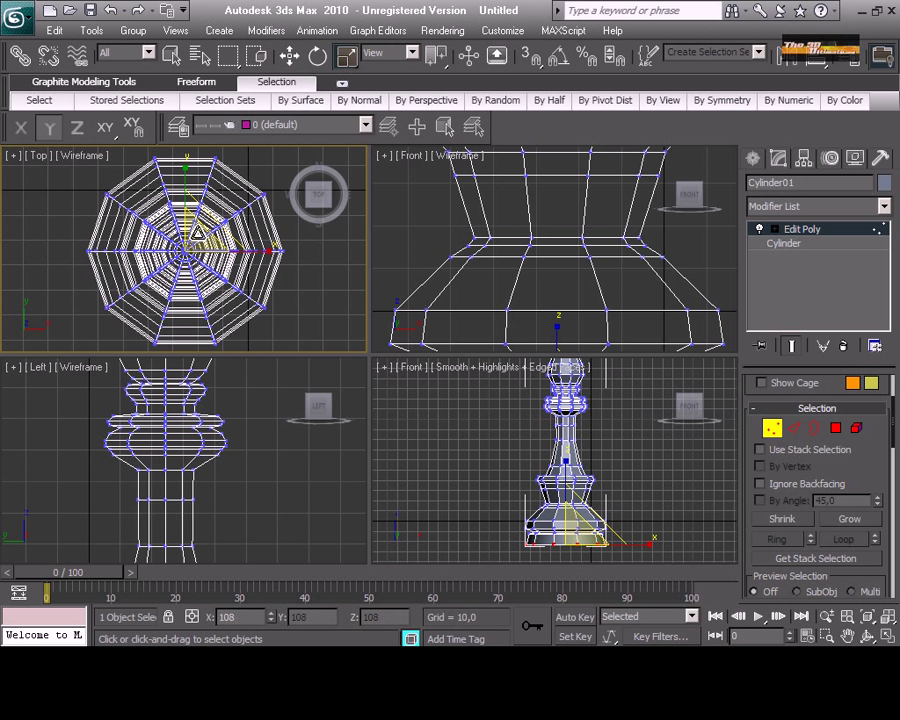
click(444, 456)
click(888, 637)
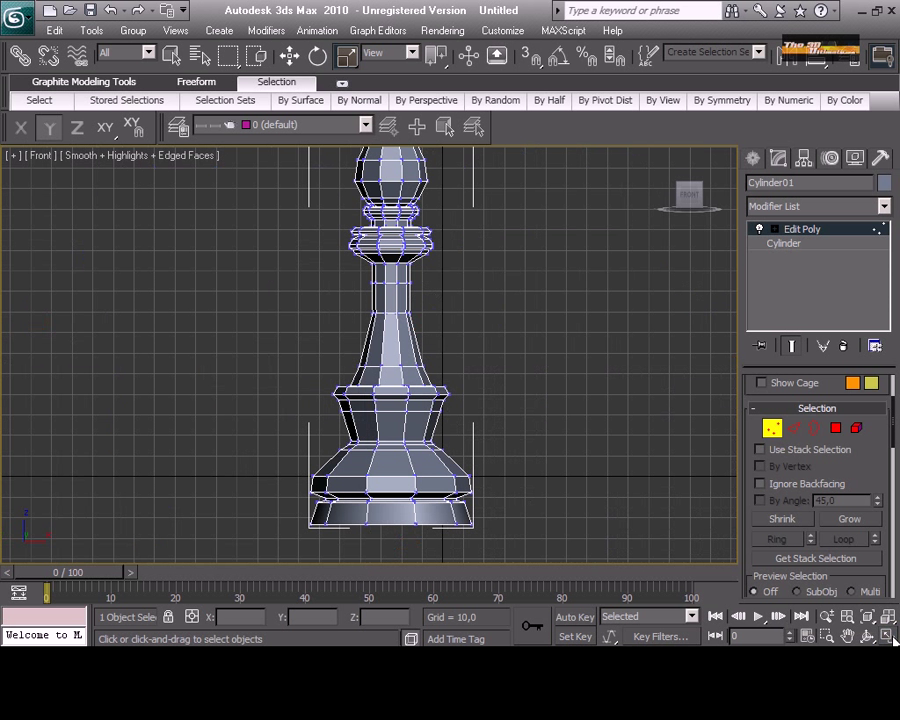
Step: Examine the head and collars of the piece in the perspective view and the front wireframe view
click(667, 157)
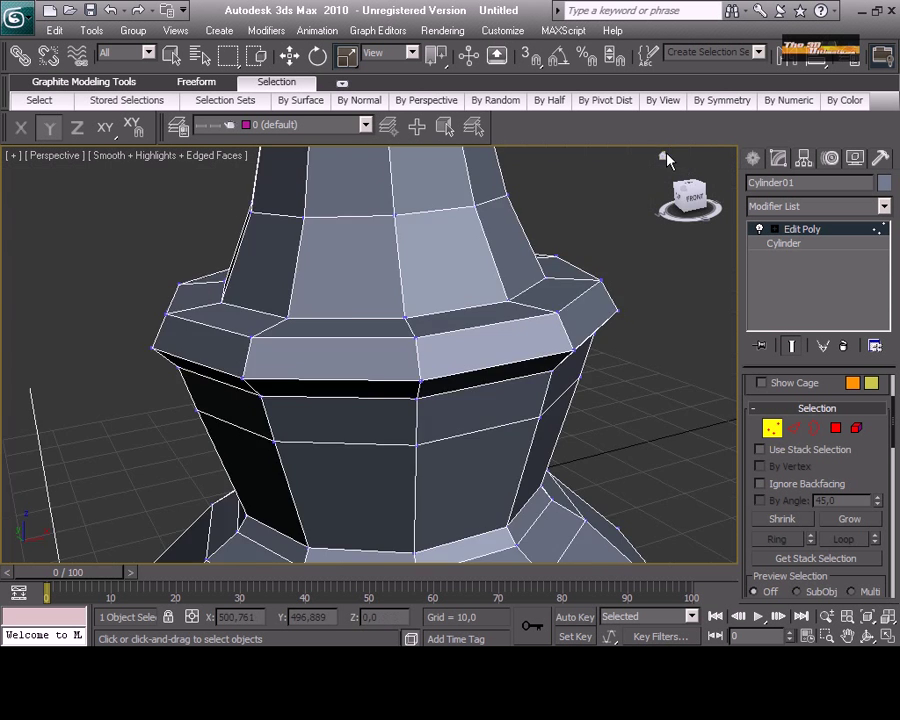
middle_drag(526, 343, 462, 532)
scroll(496, 410, up, 5)
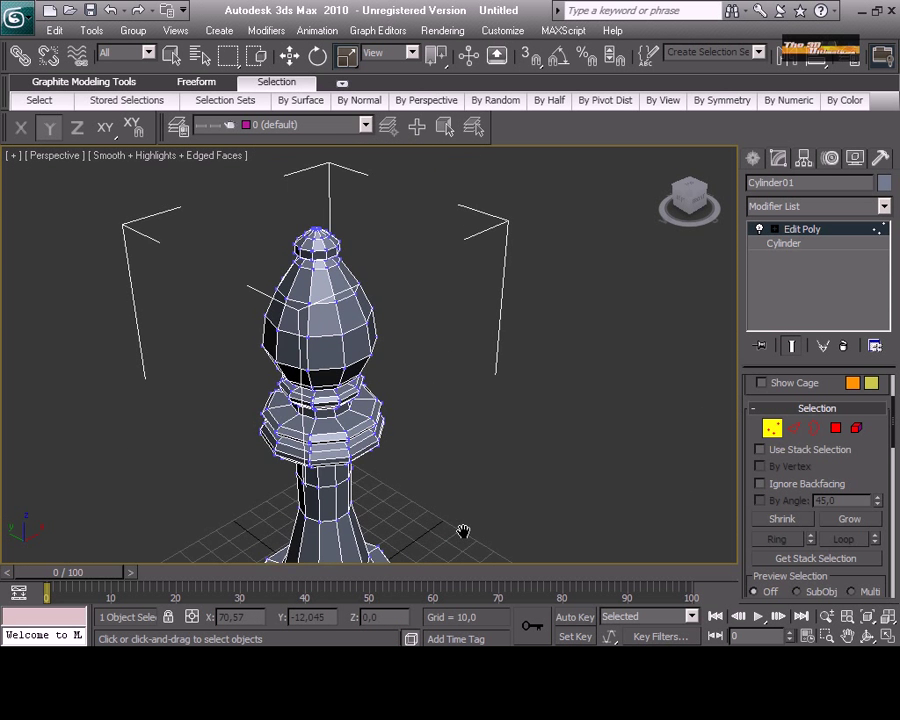
scroll(455, 500, up, 3)
middle_drag(419, 414, 441, 416)
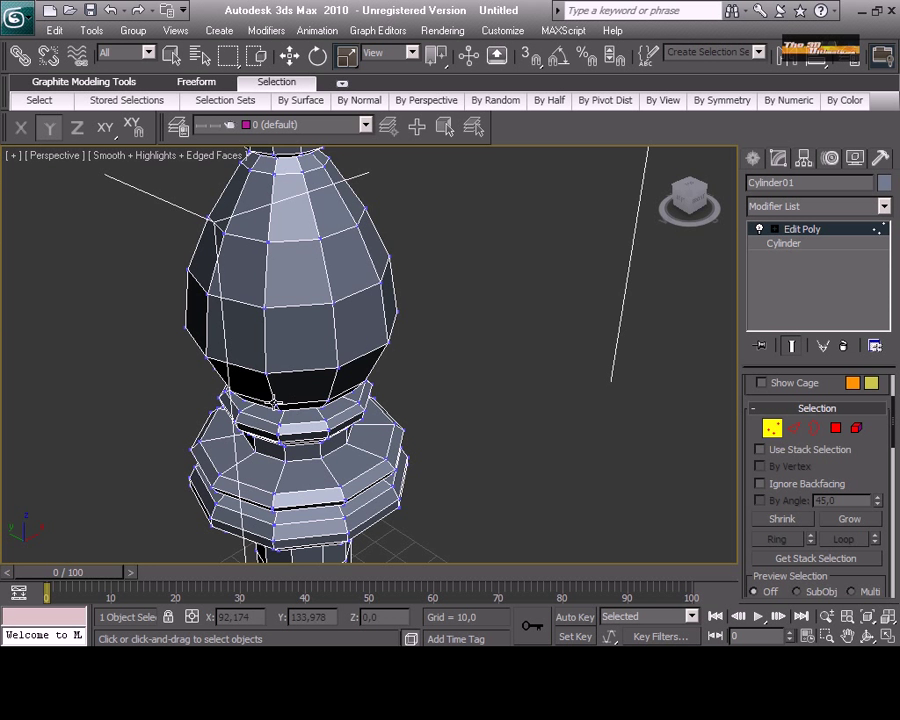
click(884, 636)
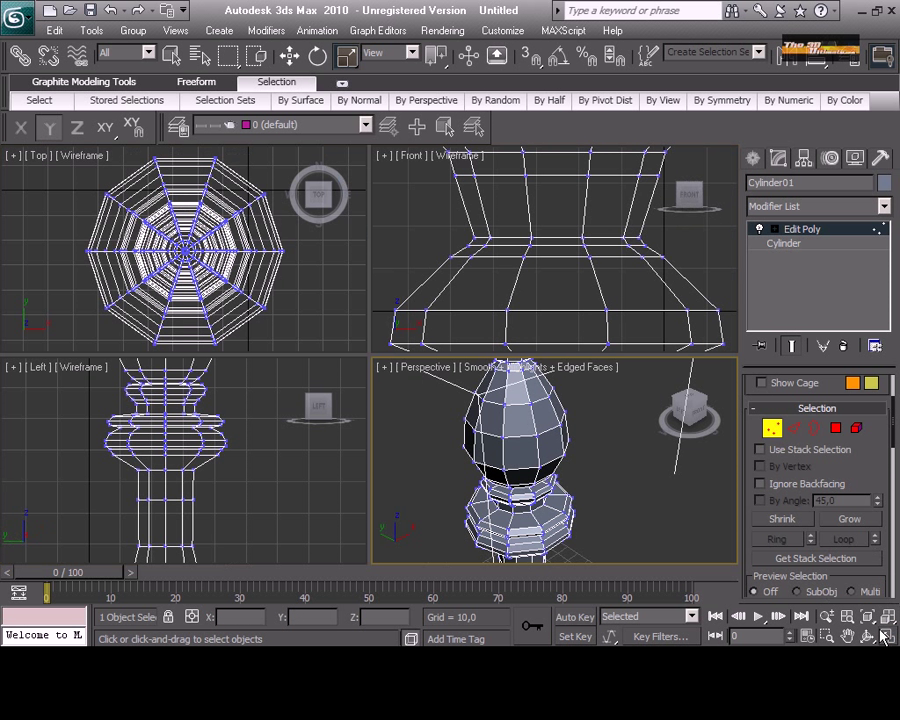
right_click(553, 244)
key(alt+w)
scroll(400, 291, down, 6)
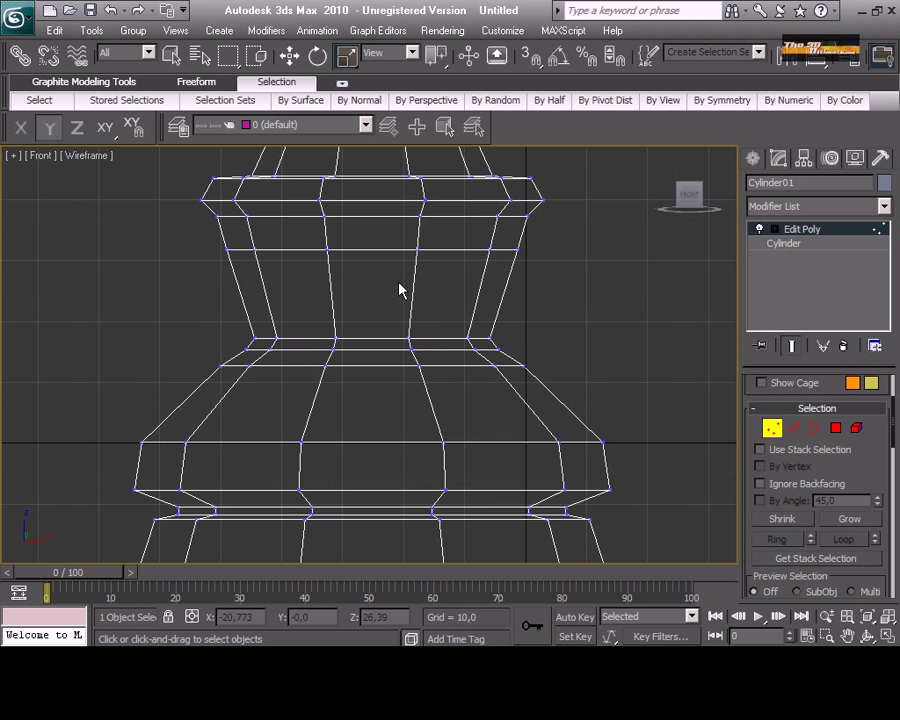
scroll(428, 293, up, 2)
middle_drag(427, 283, 418, 494)
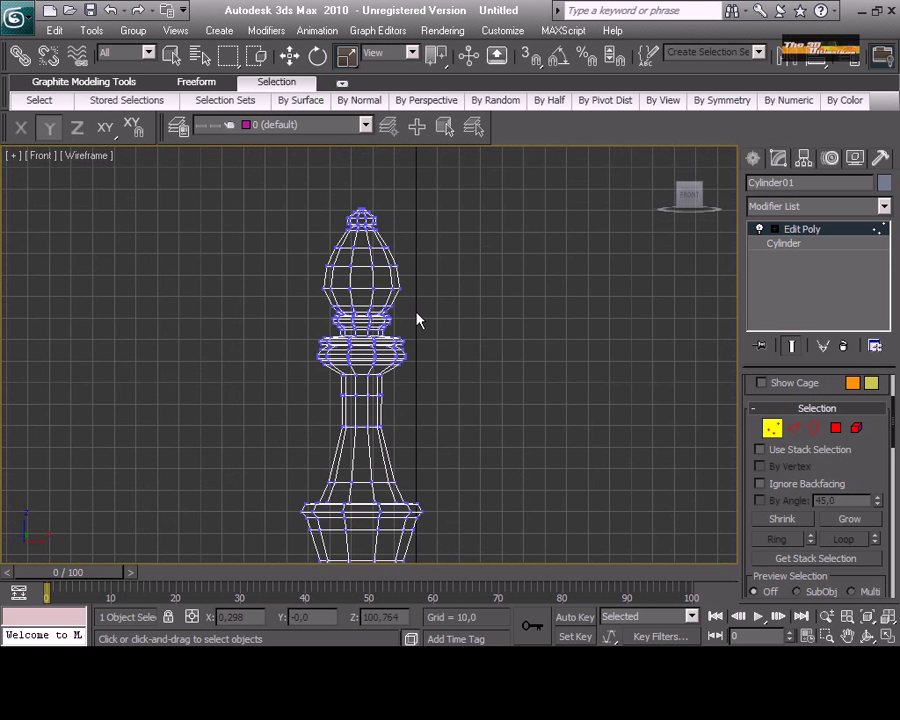
scroll(416, 300, up, 6)
middle_drag(417, 249, 388, 331)
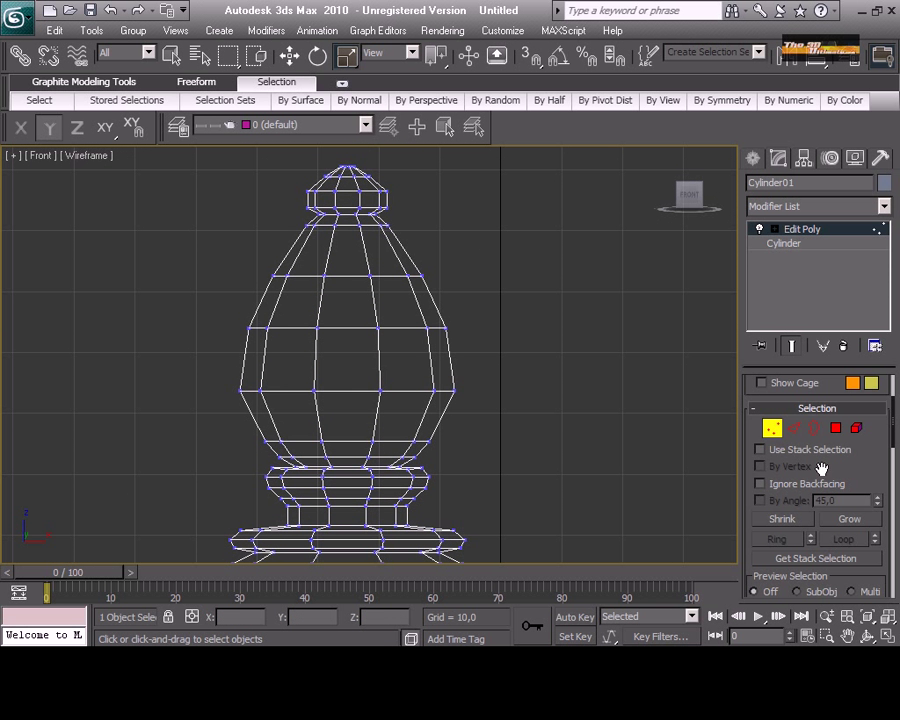
Step: Ignore backfacing and cut a diagonal edge across each face flanking the head's front centre face, from the widest ring to the ring above
click(760, 483)
scroll(306, 388, up, 2)
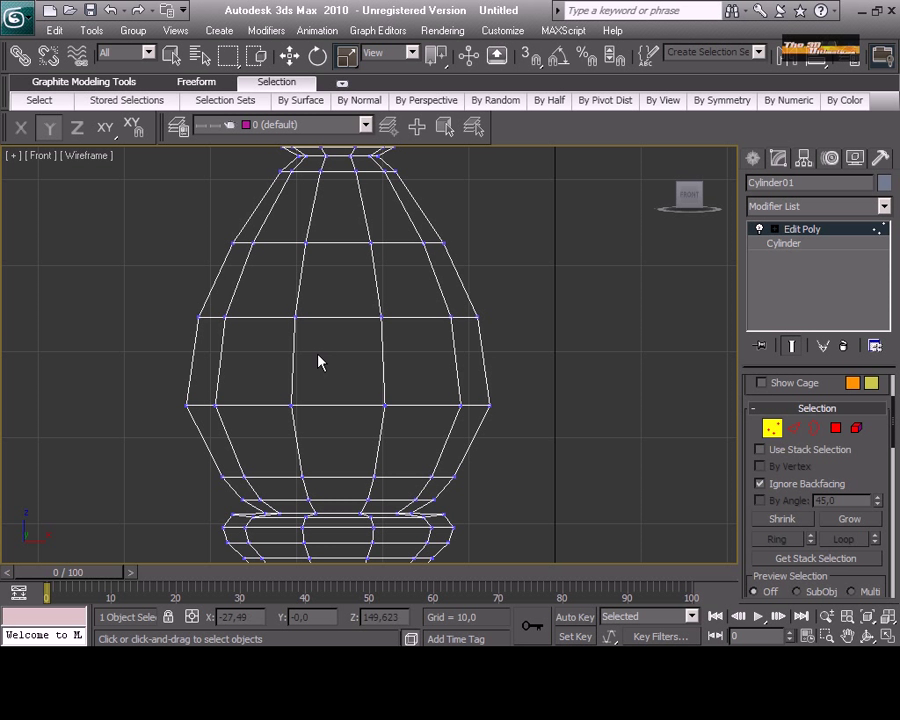
right_click(215, 397)
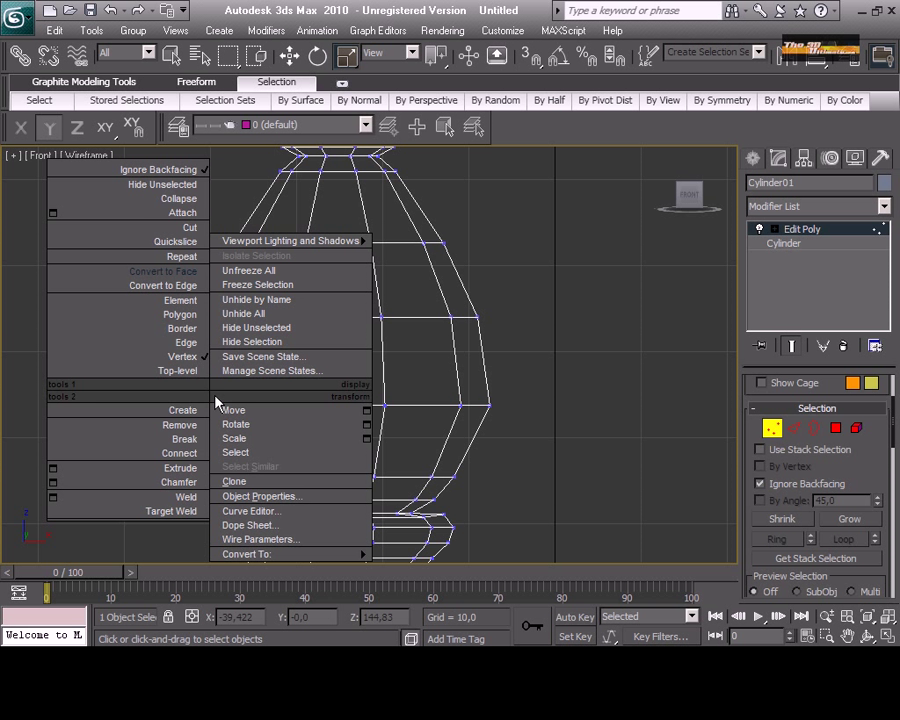
click(186, 228)
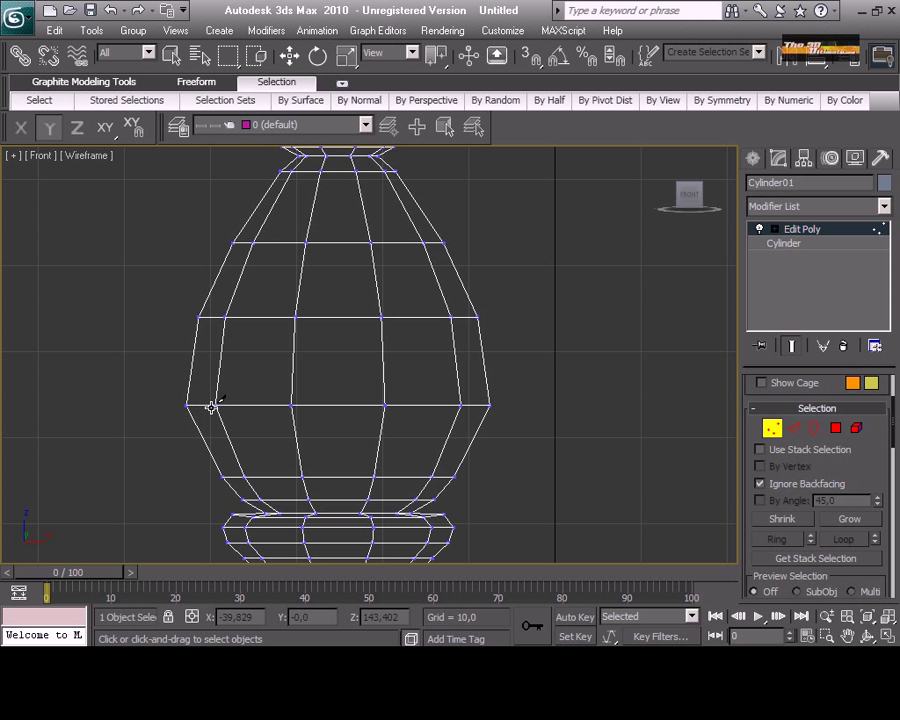
click(294, 317)
click(381, 318)
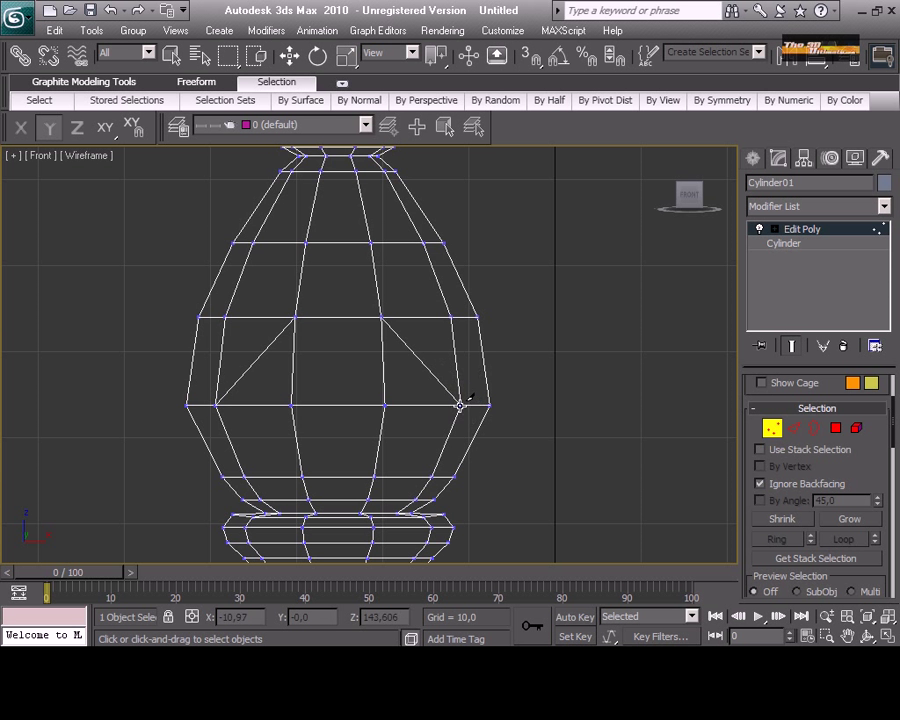
scroll(372, 472, up, 10)
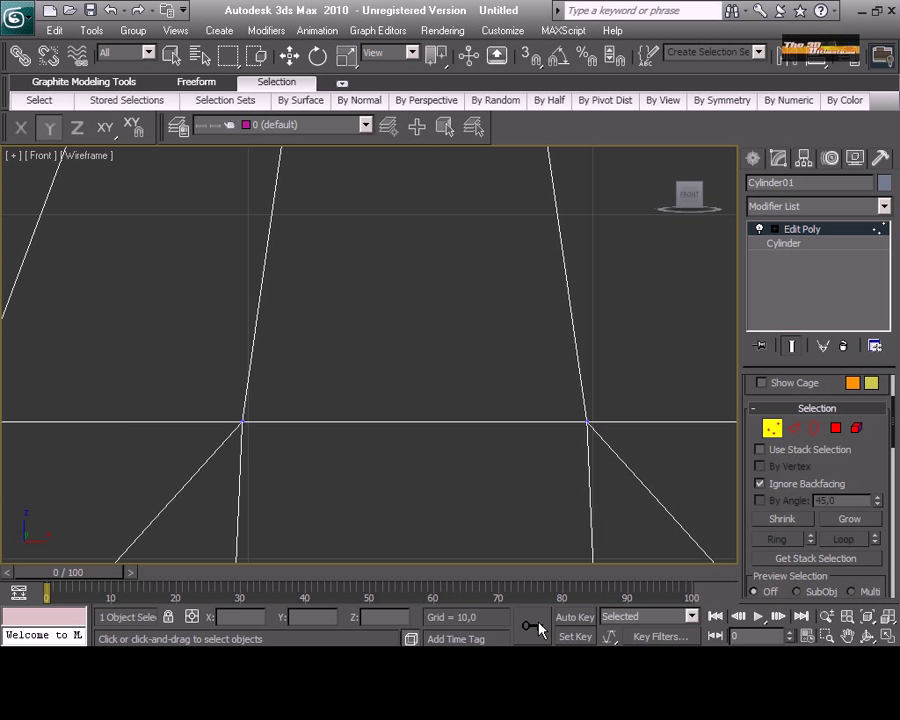
scroll(250, 423, down, 10)
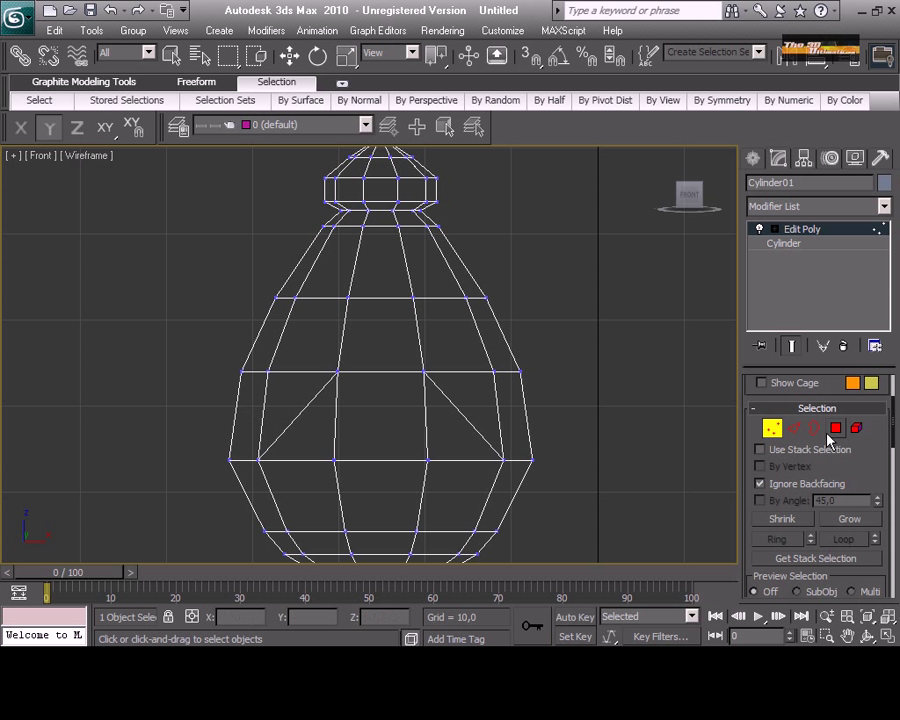
Step: Chamfer the two diagonal edges and the horizontal edge between them into a band across the front of the head
click(793, 428)
click(171, 55)
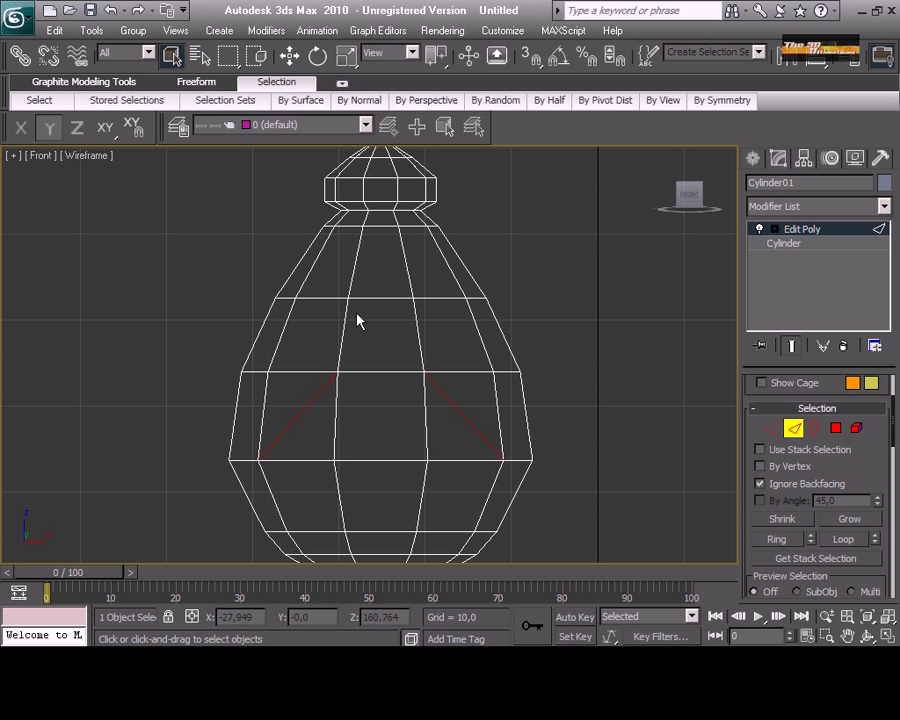
right_click(370, 371)
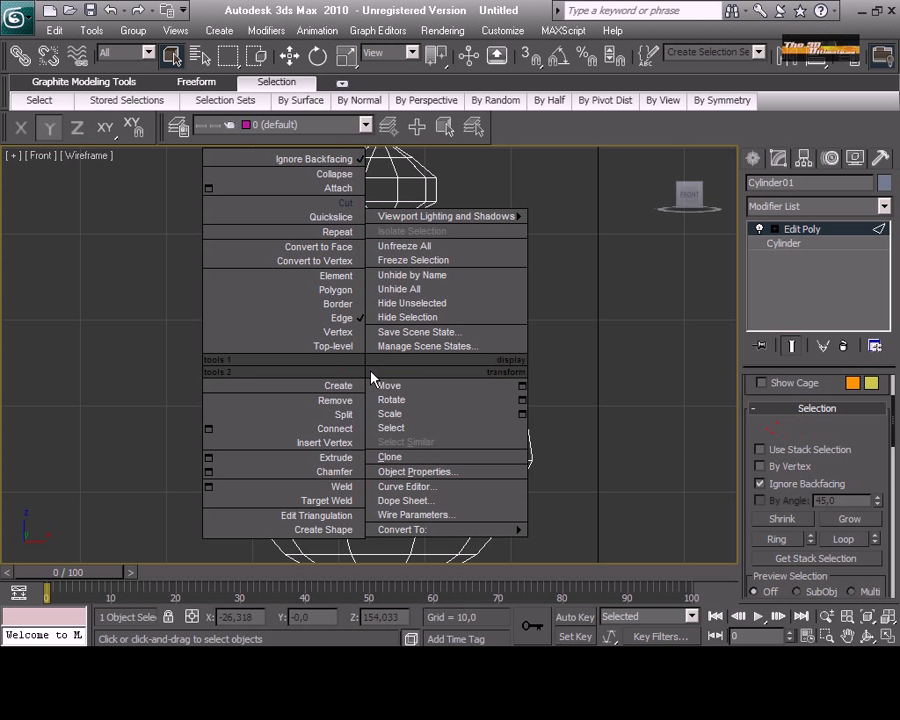
click(345, 470)
drag(456, 402, 453, 386)
middle_drag(394, 446, 369, 422)
Step: Target-weld the lowest chamfer vertex at each end of the band to the outer chamfer vertex on the widest ring
click(772, 428)
scroll(388, 403, up, 2)
scroll(369, 422, up, 4)
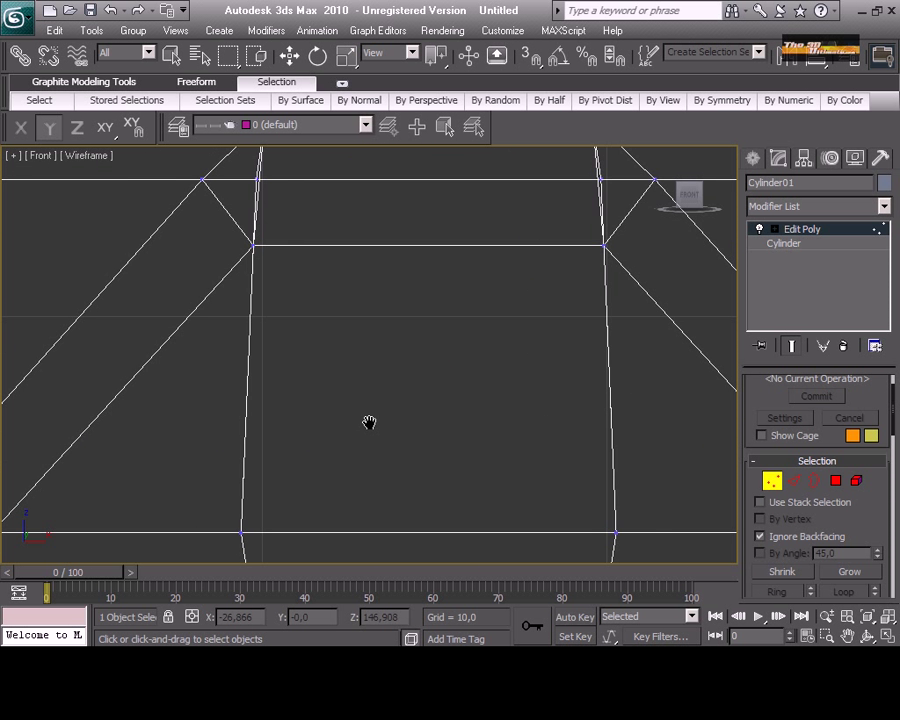
scroll(308, 436, down, 2)
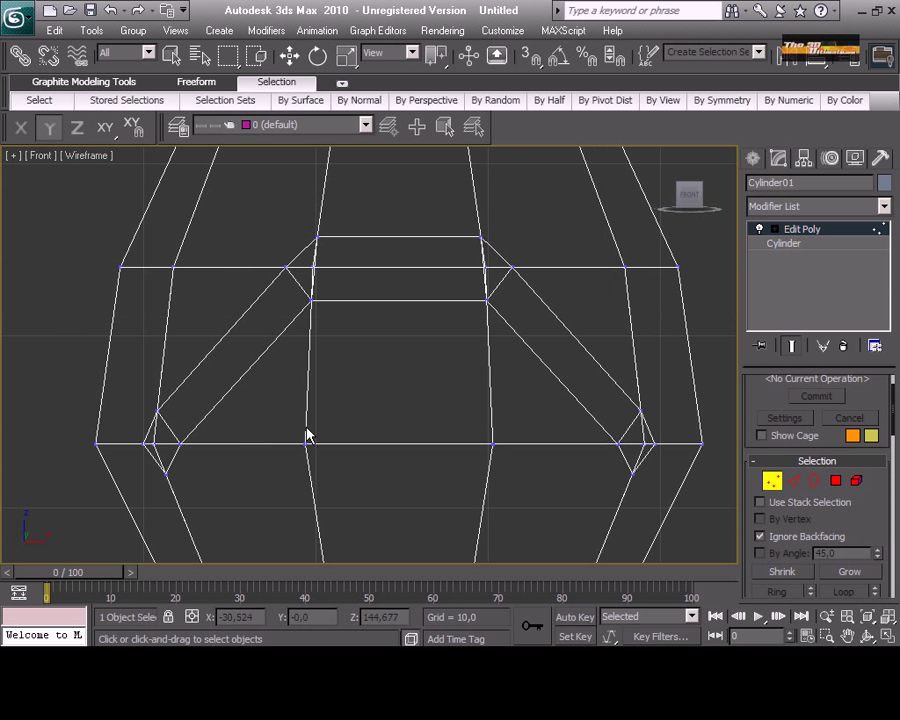
click(164, 471)
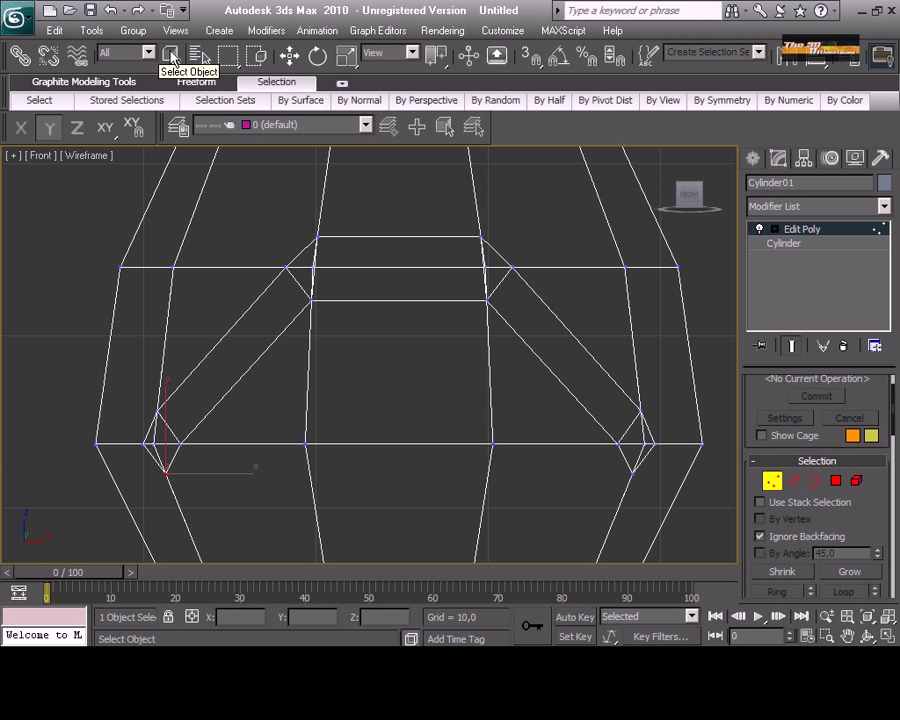
click(172, 55)
scroll(852, 522, down, 5)
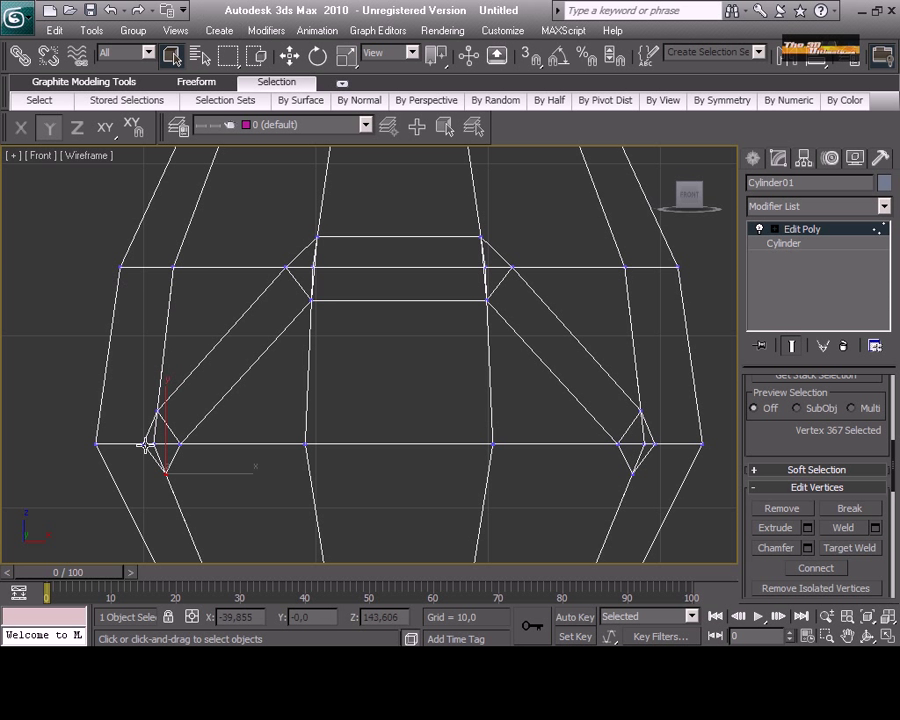
scroll(148, 449, up, 6)
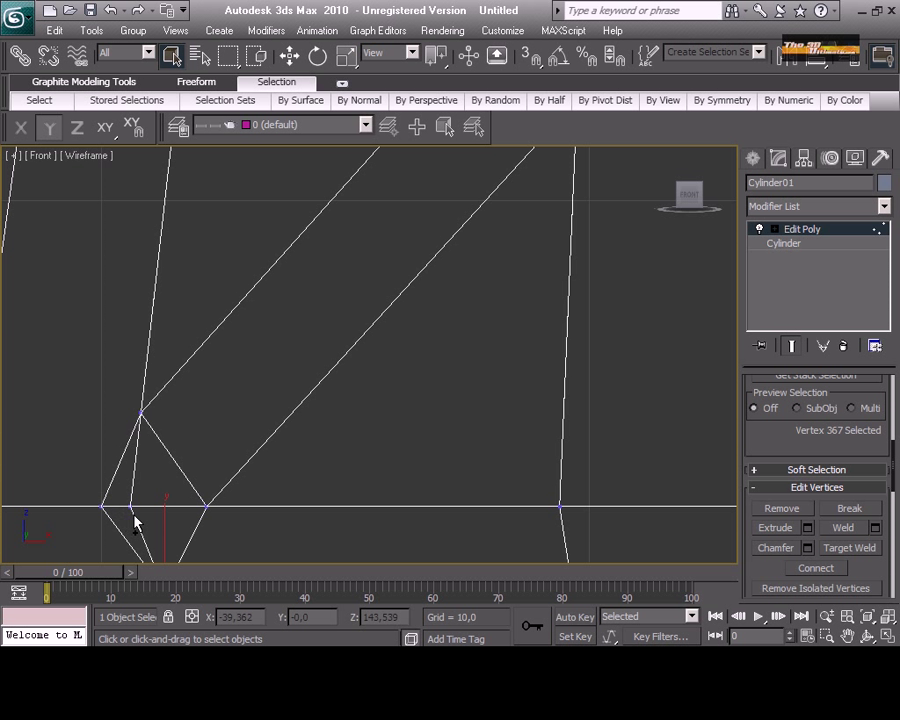
scroll(143, 522, down, 2)
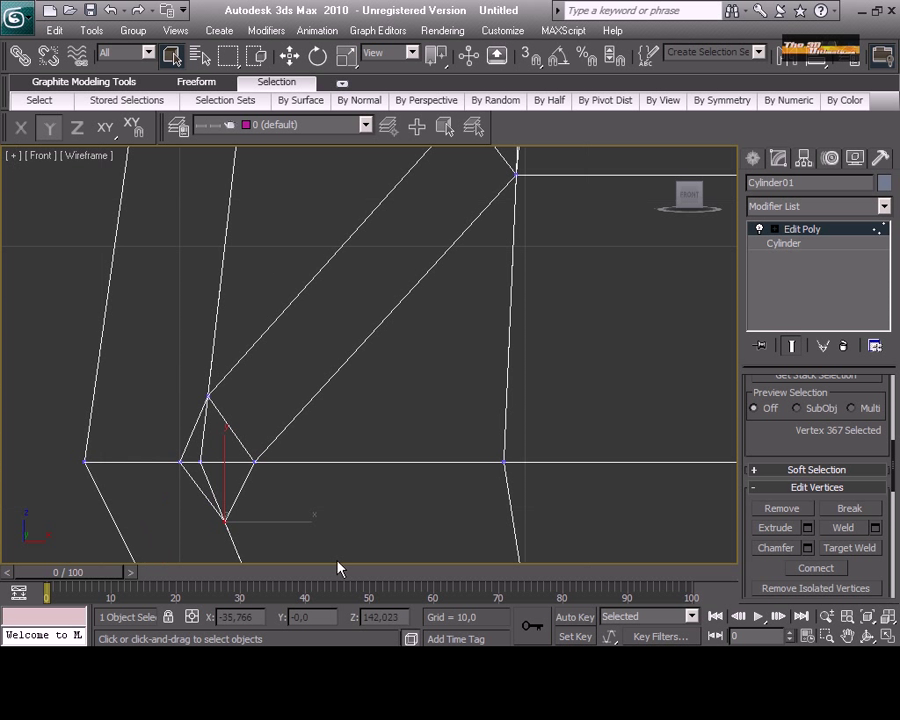
click(849, 548)
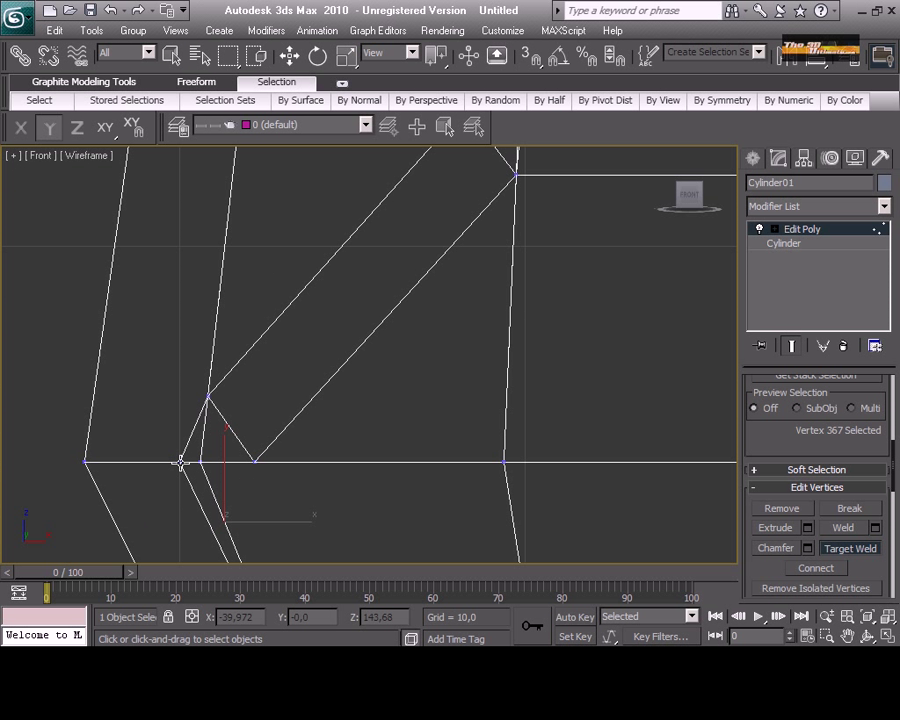
scroll(181, 462, down, 3)
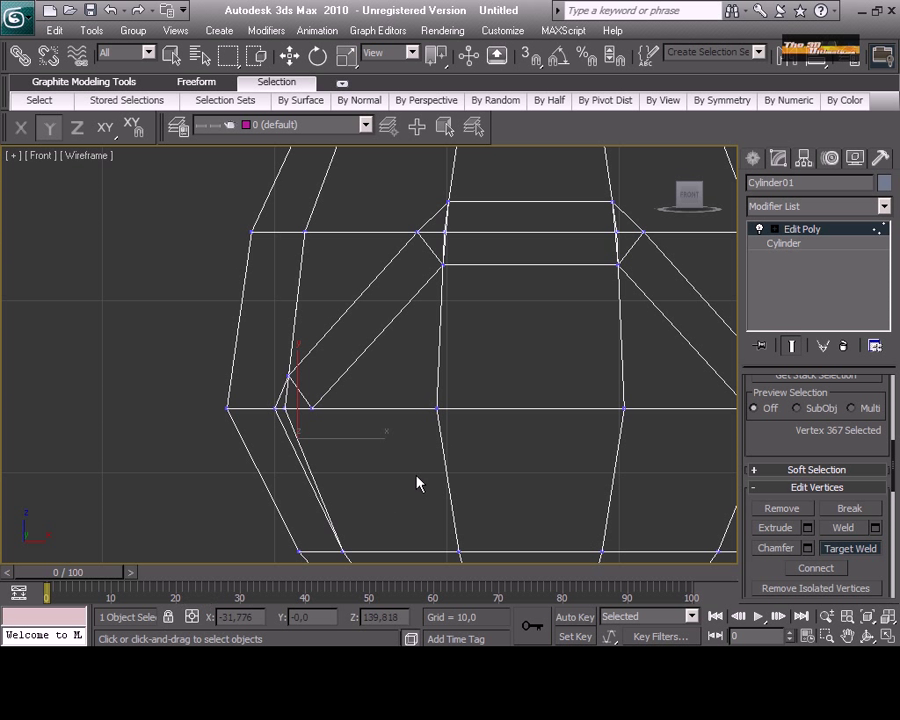
middle_drag(444, 416, 249, 476)
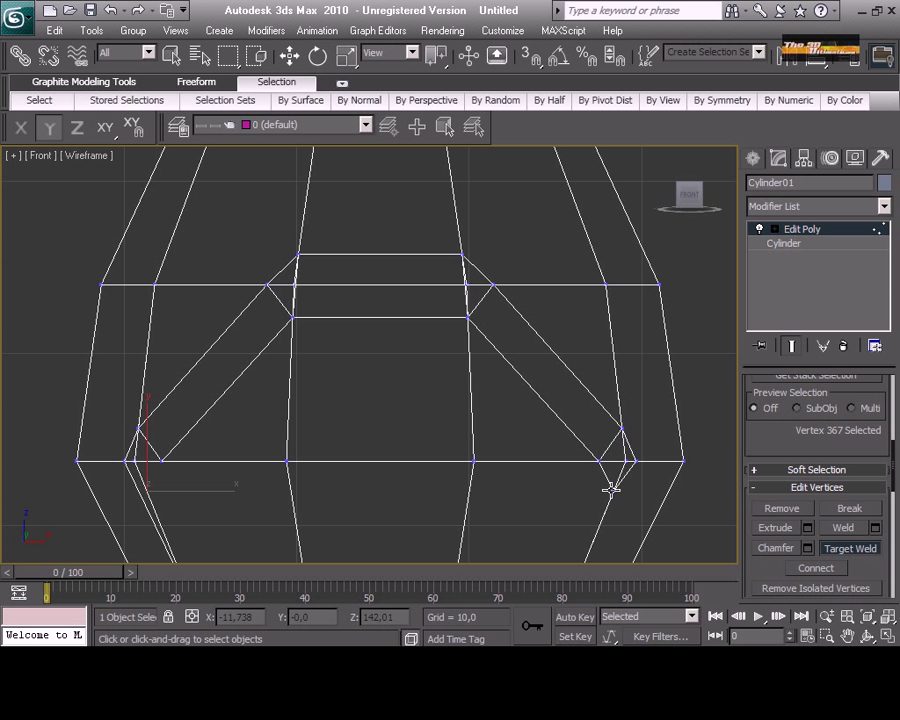
click(633, 460)
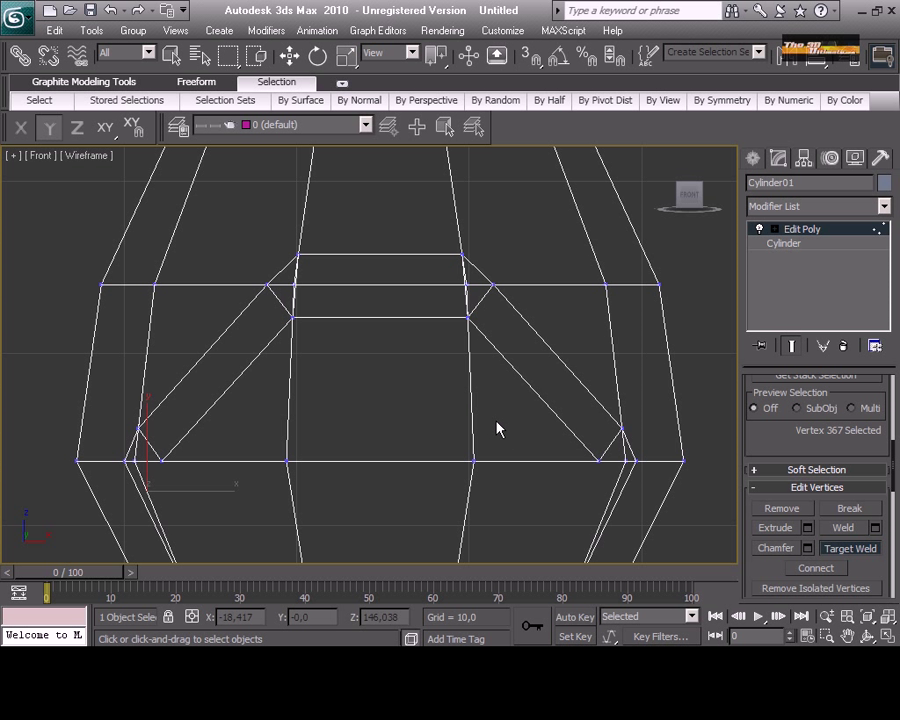
Step: Select the seven polygons that form the chamfered band across the front of the head
key(4)
click(147, 446)
ctrl+click(220, 376)
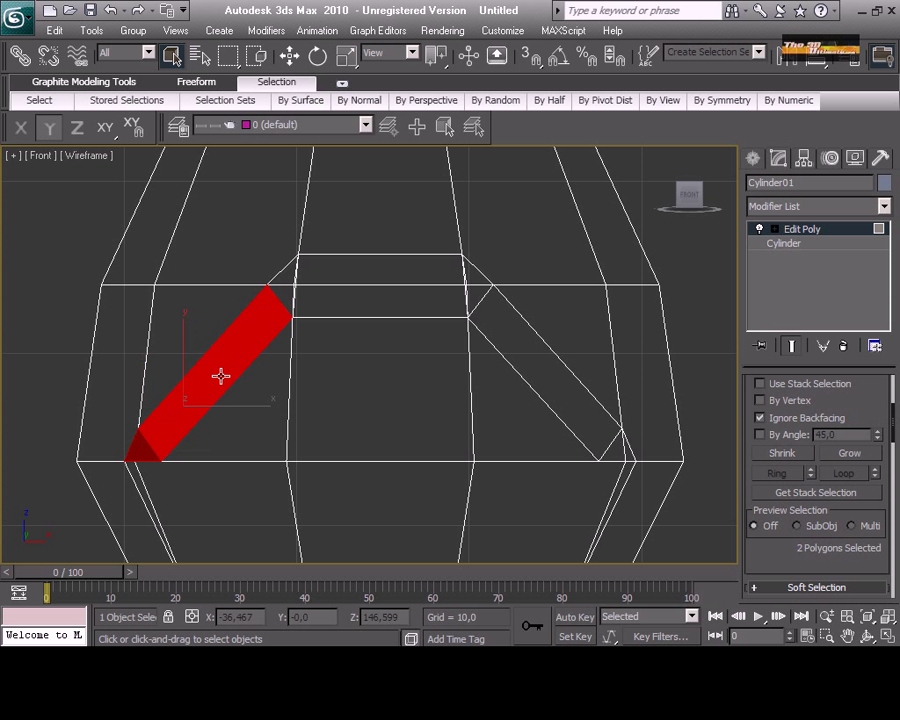
ctrl+click(307, 295)
ctrl+click(289, 271)
ctrl+click(480, 283)
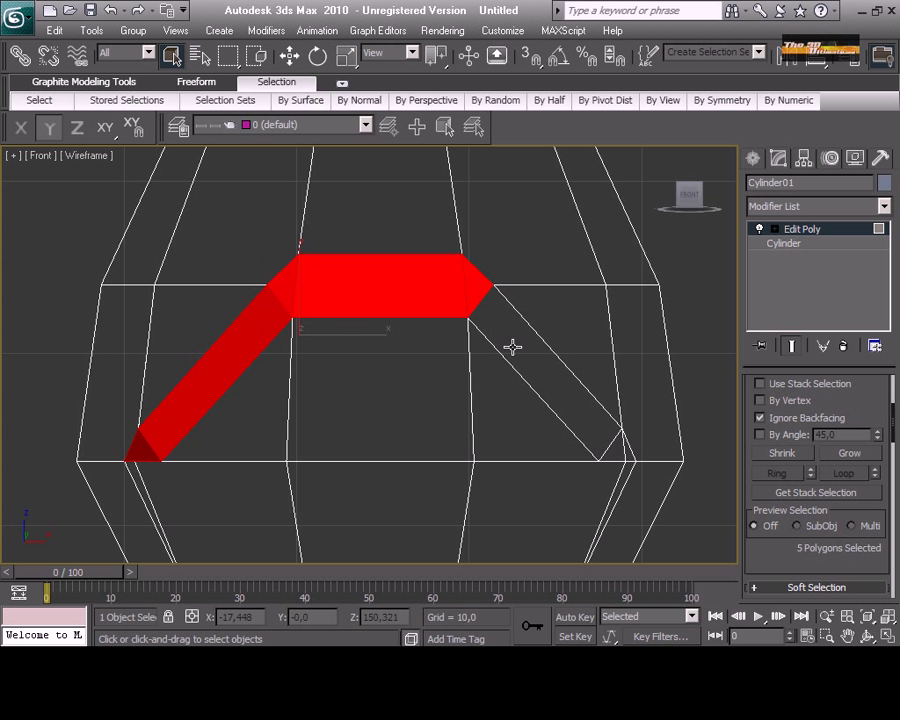
ctrl+click(512, 345)
ctrl+click(620, 453)
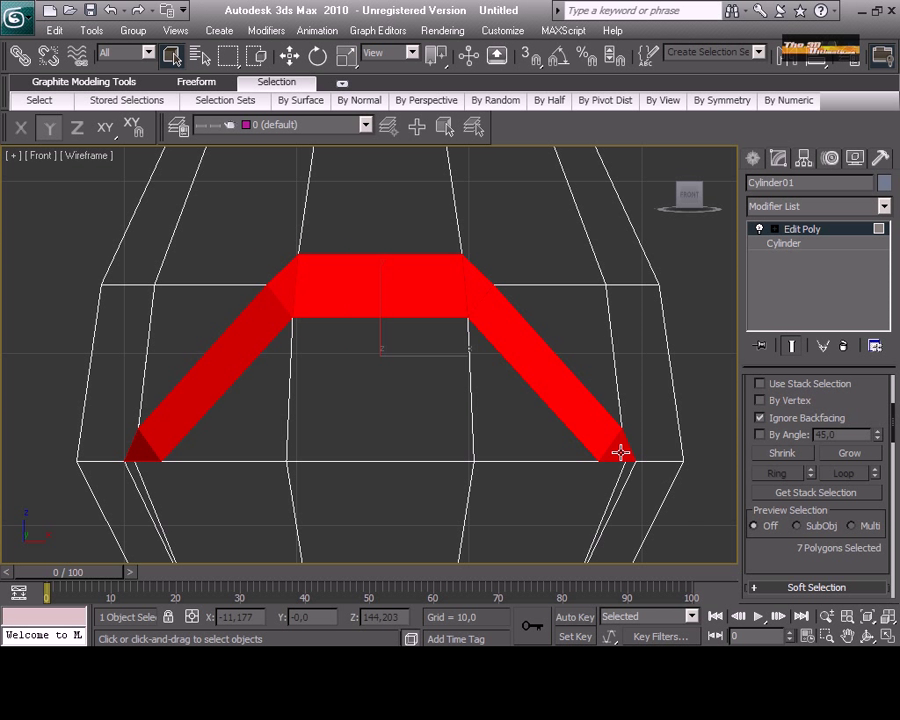
Step: Lock the polygon selection and bevel the band slightly inward into a narrower recess in the perspective view
click(889, 638)
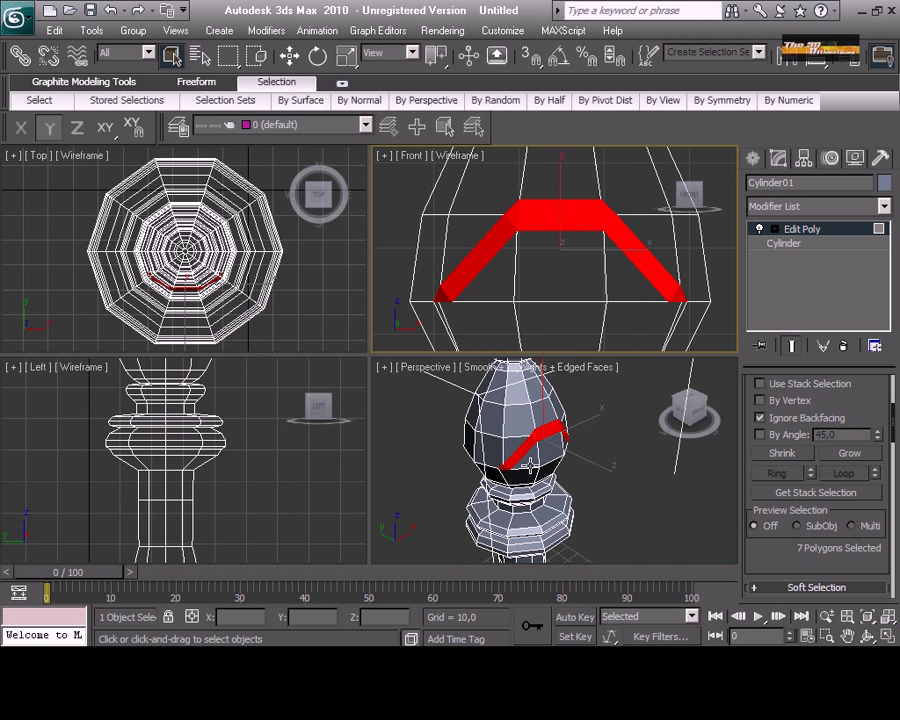
key(space)
click(623, 453)
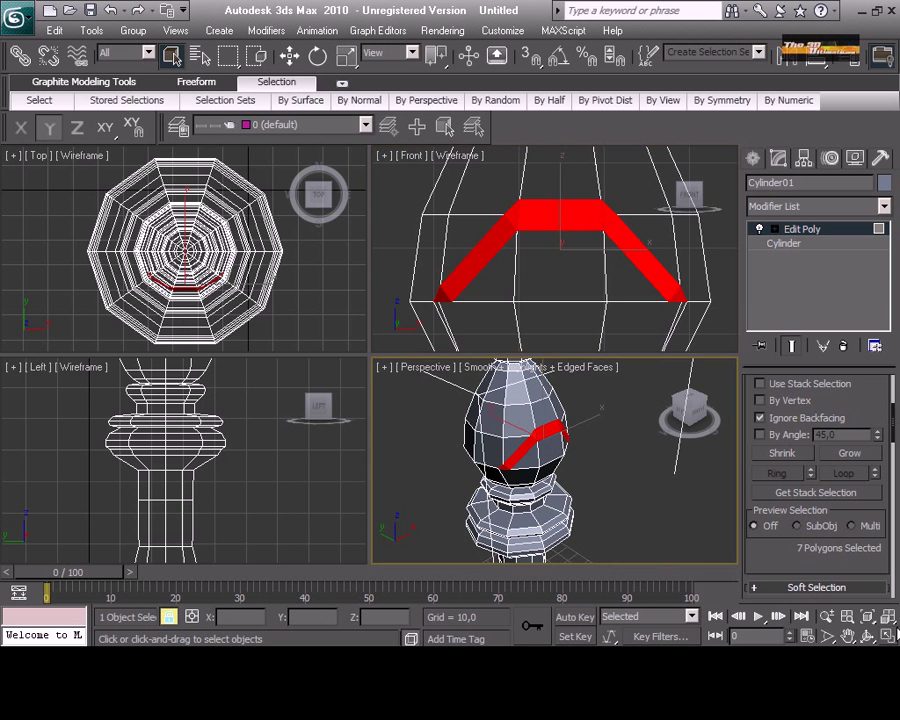
click(889, 637)
middle_drag(385, 382, 375, 382)
scroll(375, 383, up, 5)
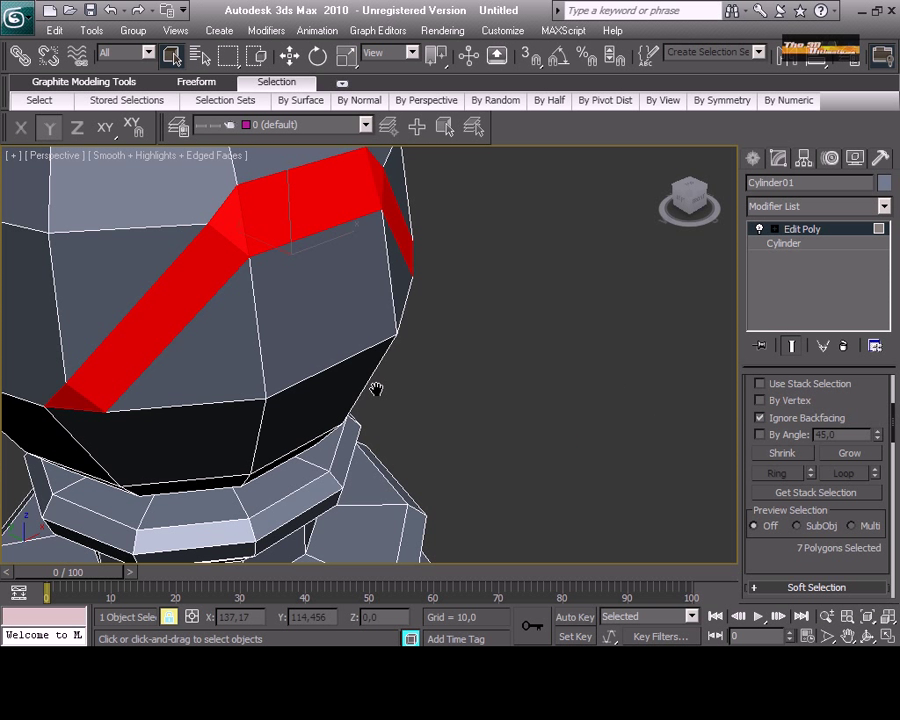
right_click(293, 244)
click(267, 281)
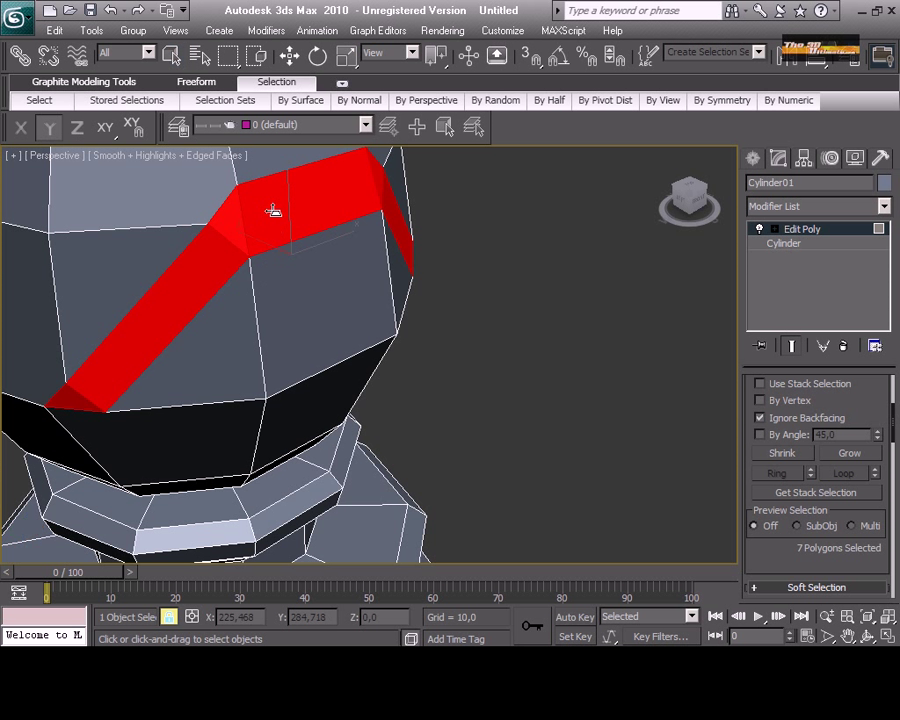
drag(273, 208, 273, 210)
alt+middle_drag(273, 210, 271, 213)
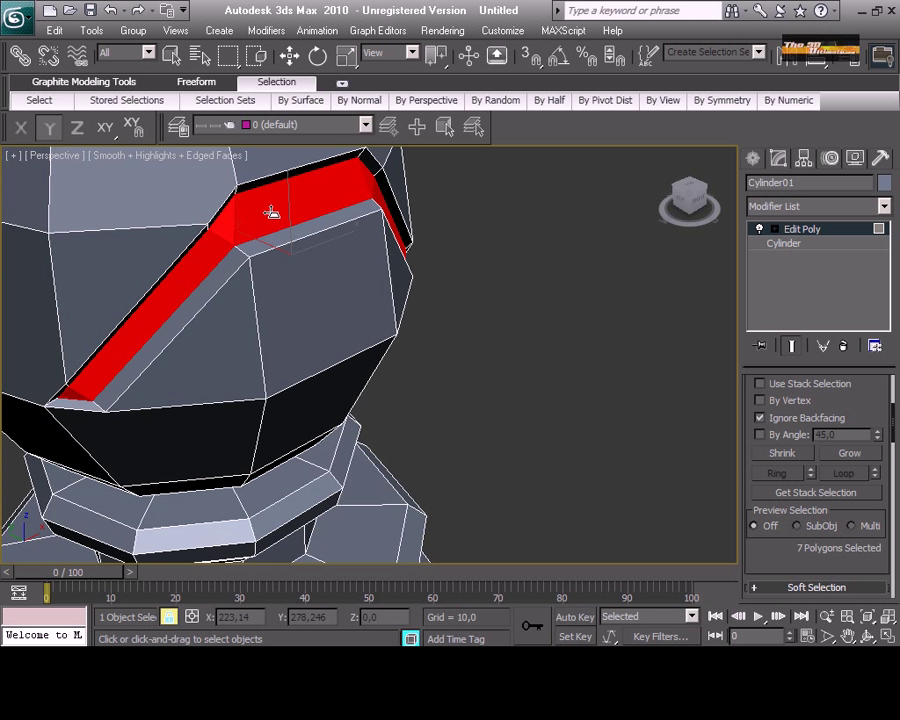
Step: Bevel the recessed band deeper into the head and move it down to a Z height of about 147.5
mouse_move(271, 213)
mouse_down()
mouse_move(271, 203)
mouse_move(258, 229)
mouse_up()
key(ctrl+z)
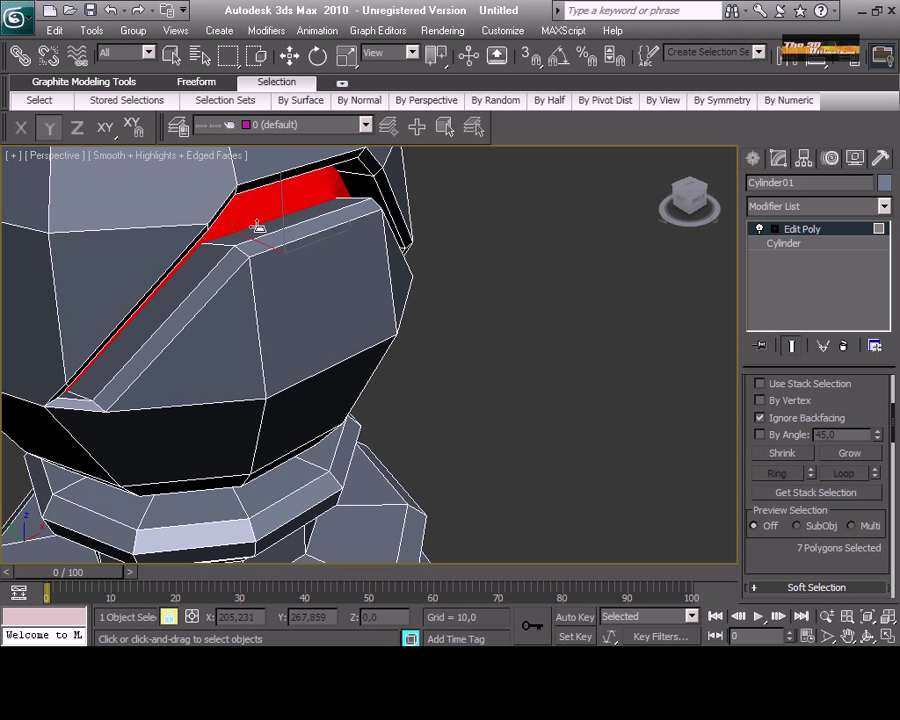
key(w)
mouse_move(251, 186)
mouse_down()
mouse_move(245, 177)
mouse_move(251, 210)
mouse_up()
Step: Examine the recessed notch on the head in the perspective view and the front wireframe view
scroll(251, 211, down, 5)
scroll(251, 211, up, 2)
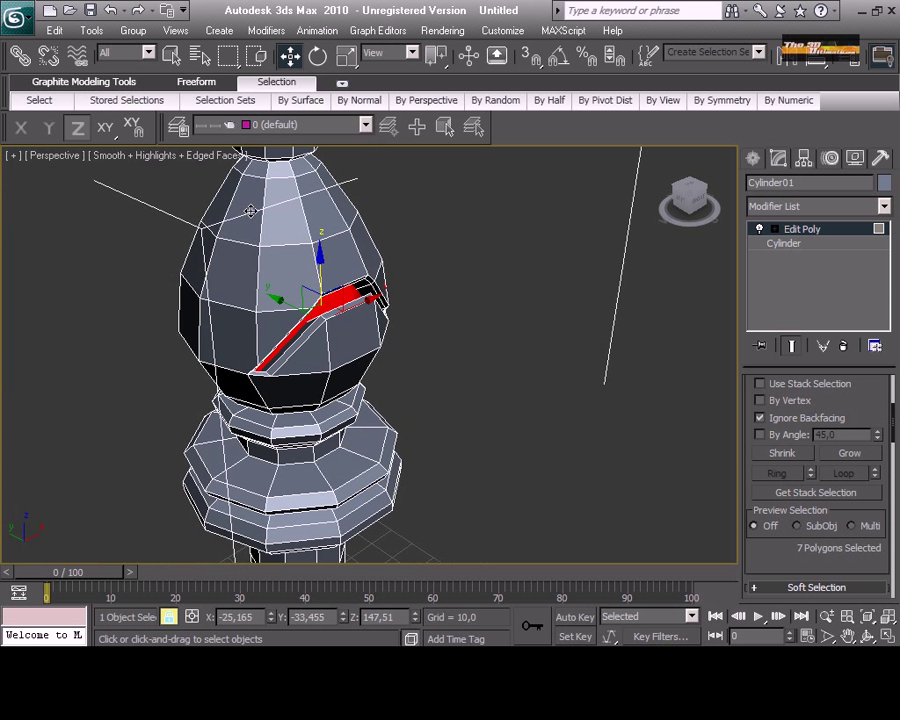
click(868, 637)
drag(338, 370, 317, 356)
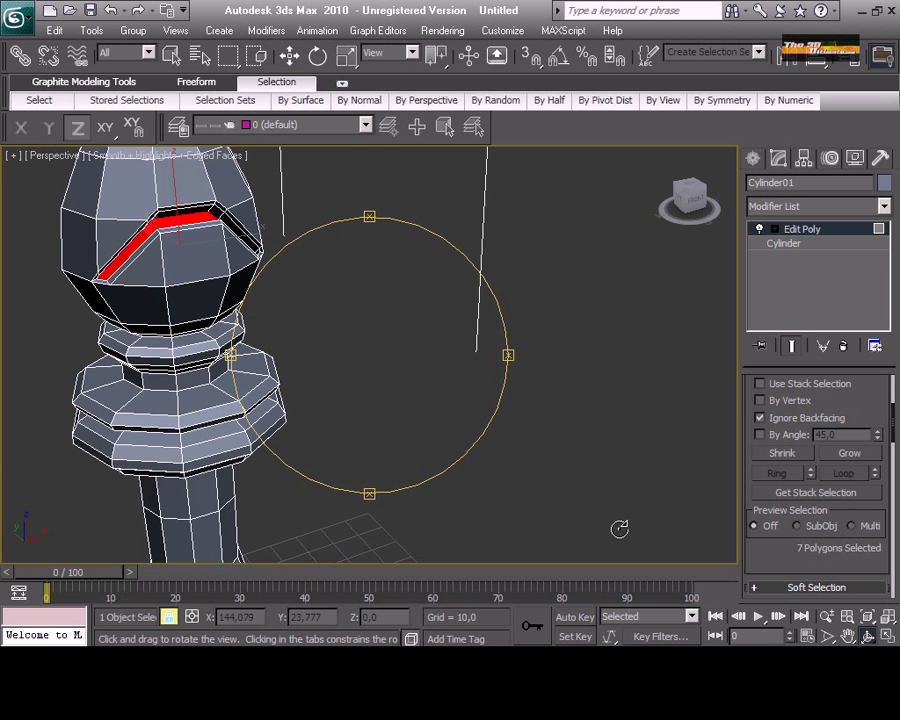
click(887, 636)
right_click(582, 246)
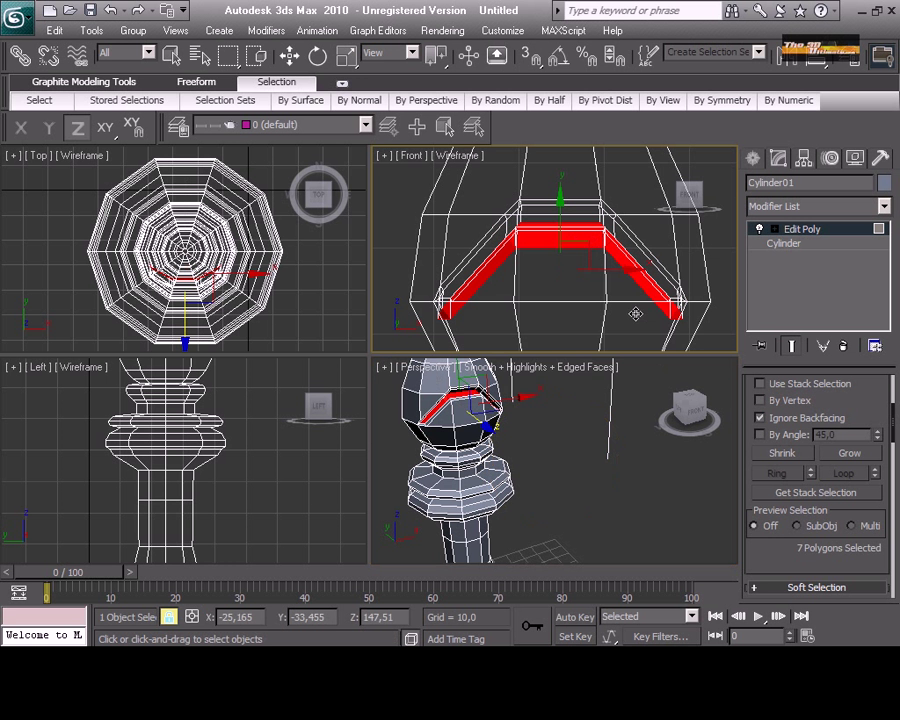
click(886, 635)
middle_drag(299, 283, 288, 339)
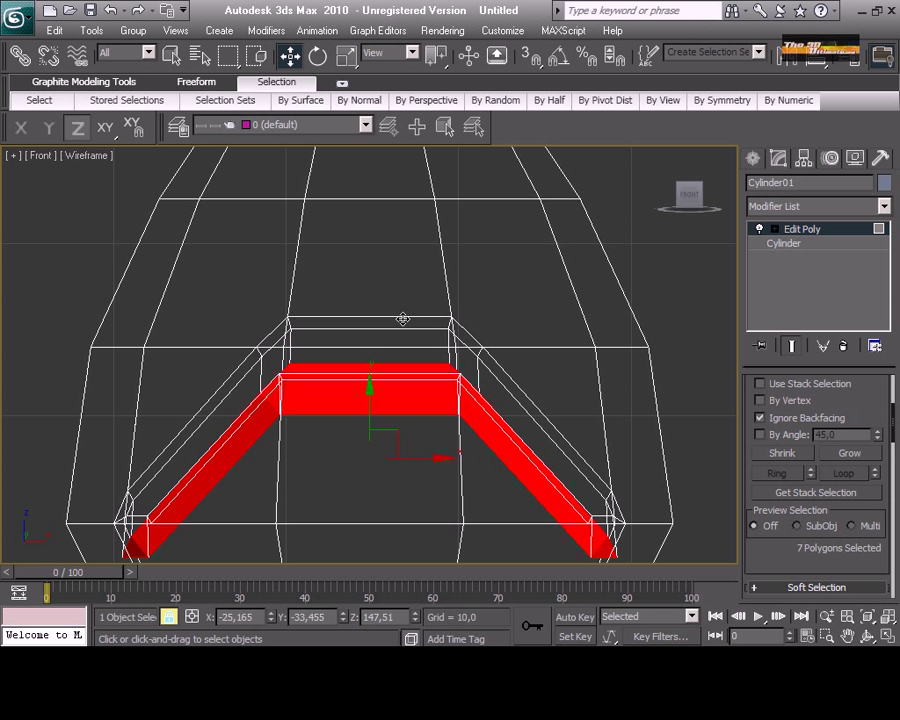
Step: Cut a vertical edge down the middle of the front head polygon directly above the notch
key(4)
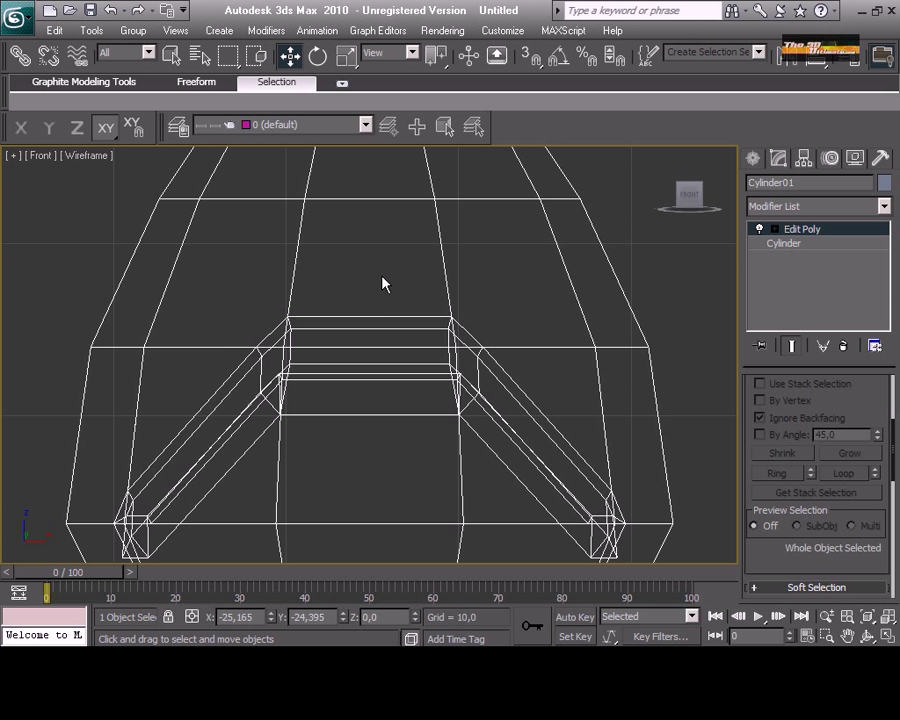
click(382, 272)
click(476, 357)
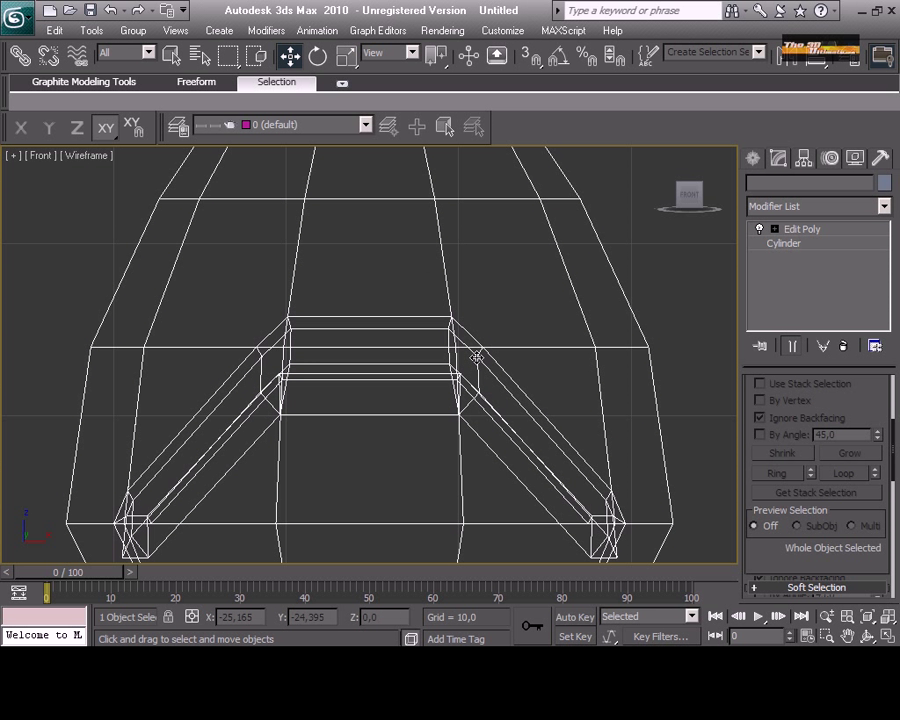
key(4)
click(405, 283)
right_click(404, 282)
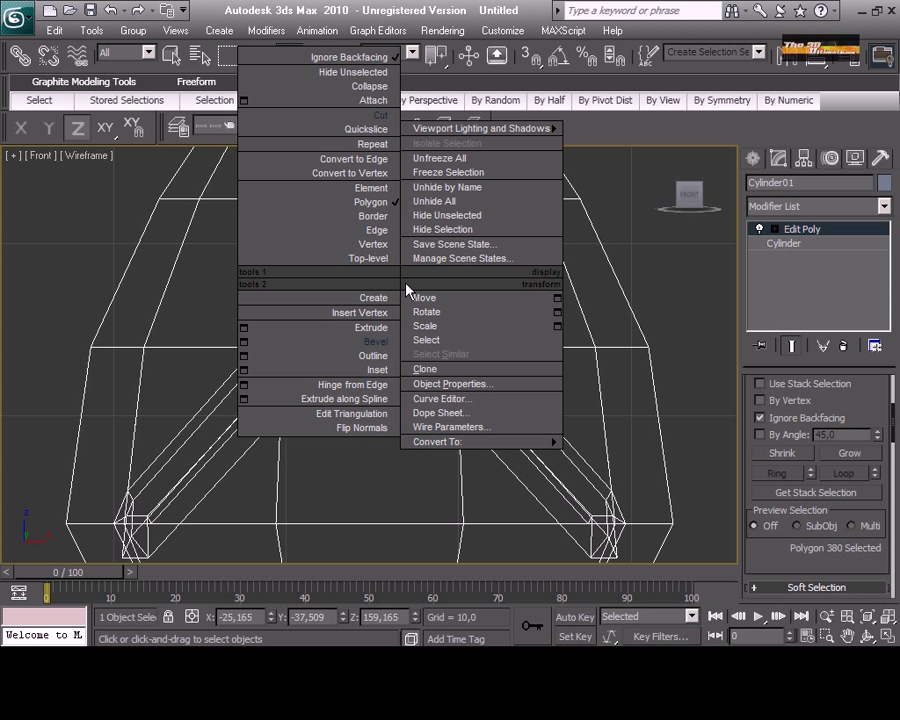
click(368, 131)
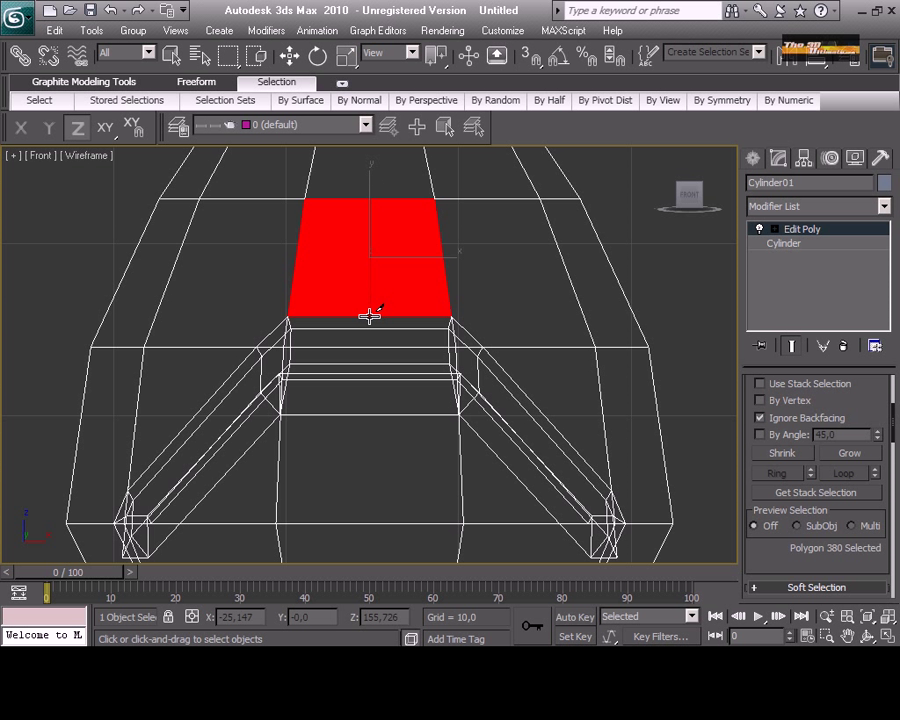
Step: Raise the new middle vertex on the notch's upper edge so the edge forms a shallow peak
key(1)
key(w)
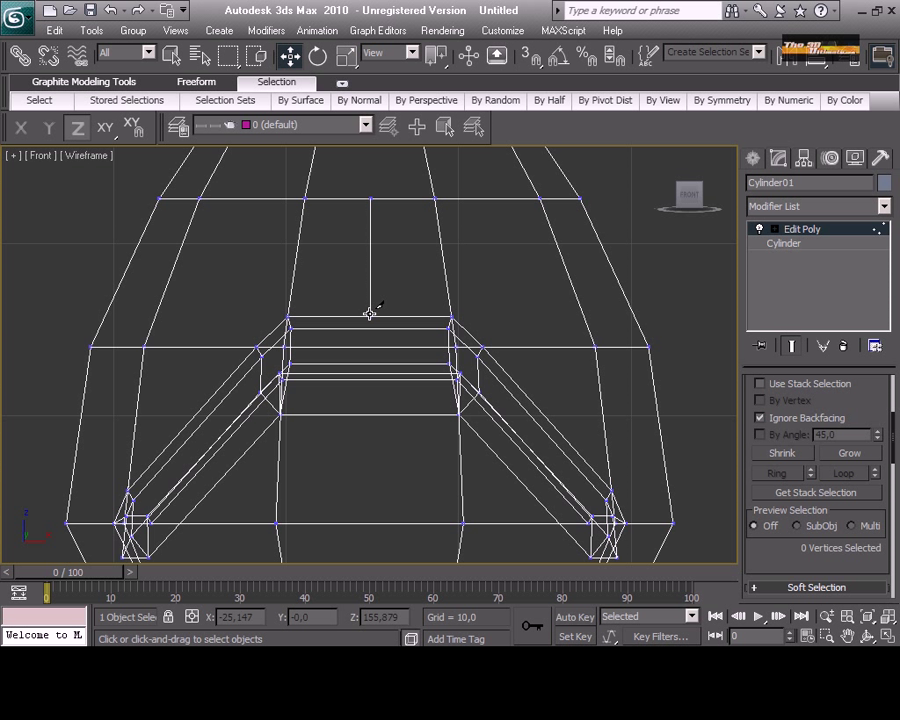
click(371, 317)
drag(370, 302, 372, 282)
Step: Cut from the peak vertex down to the notch's next edge and raise the new vertex to a Z height of about 155.9
right_click(367, 289)
click(348, 124)
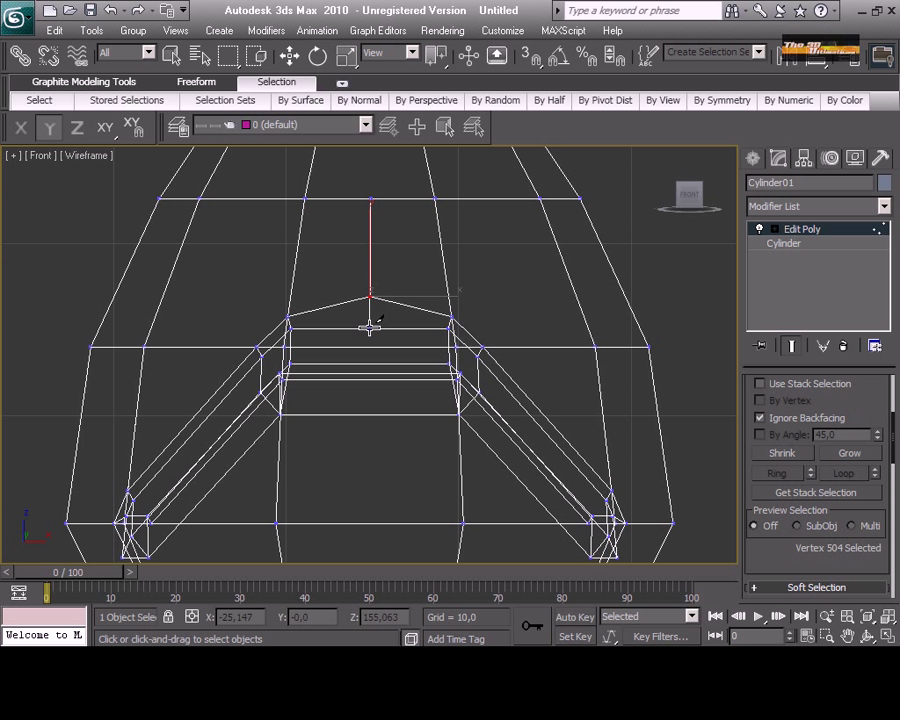
key(w)
click(370, 326)
click(369, 248)
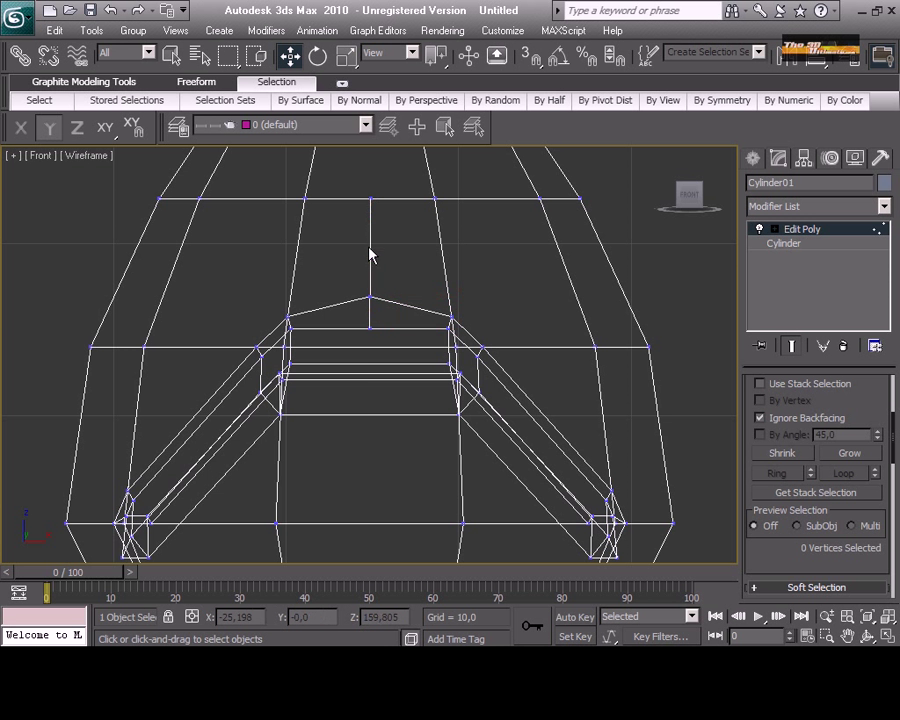
click(370, 327)
drag(370, 265, 371, 251)
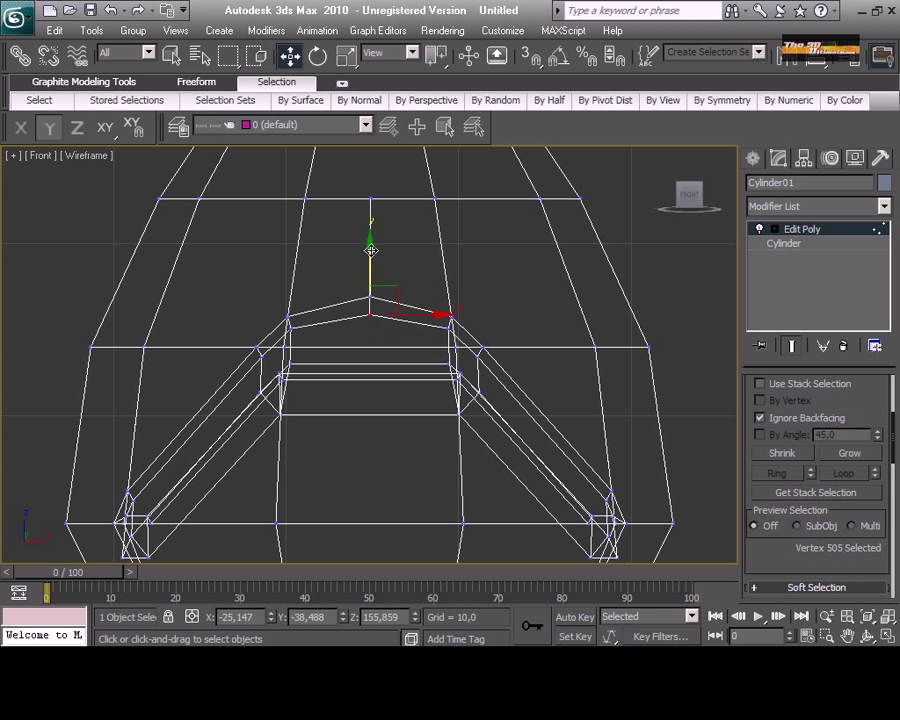
Step: Select the whole mesh at element level and apply MSmooth once to subdivide the chess piece
click(887, 637)
right_click(567, 455)
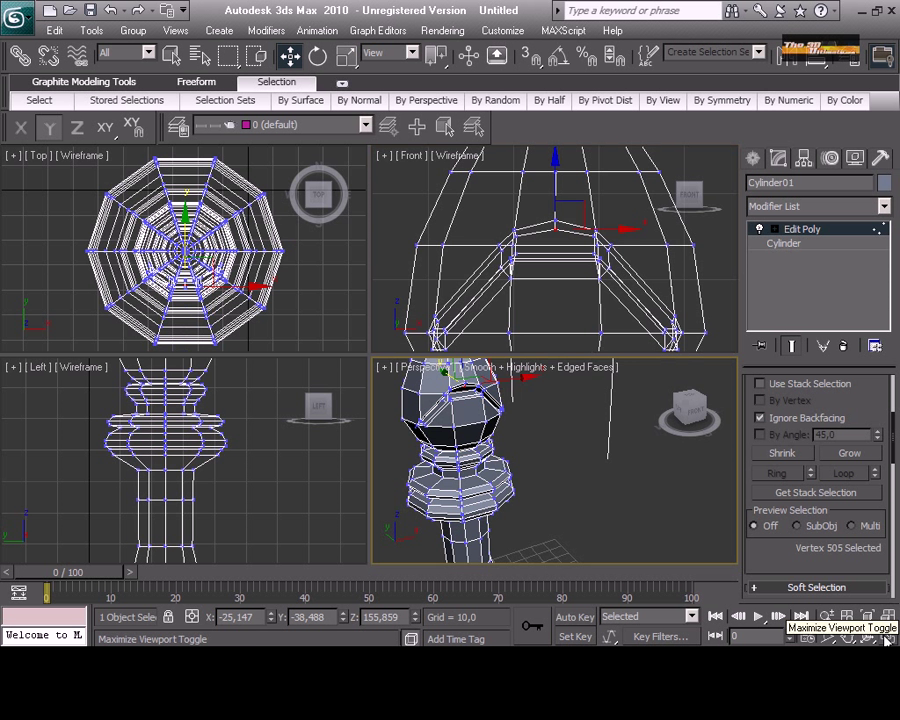
click(887, 637)
drag(469, 410, 470, 411)
scroll(381, 367, down, 6)
middle_drag(374, 361, 432, 333)
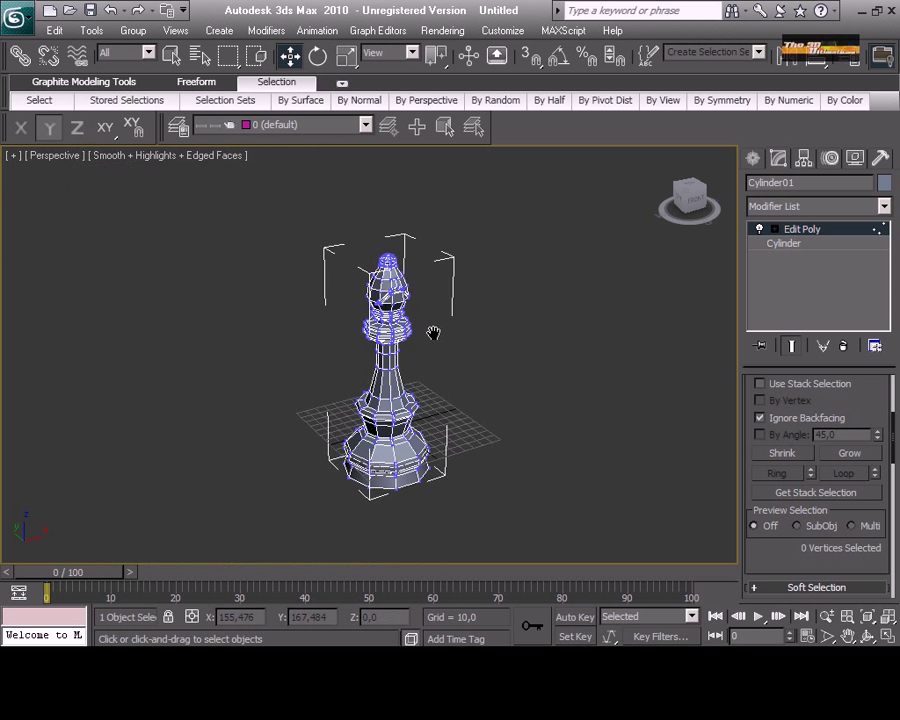
scroll(433, 333, up, 2)
key(4)
click(410, 236)
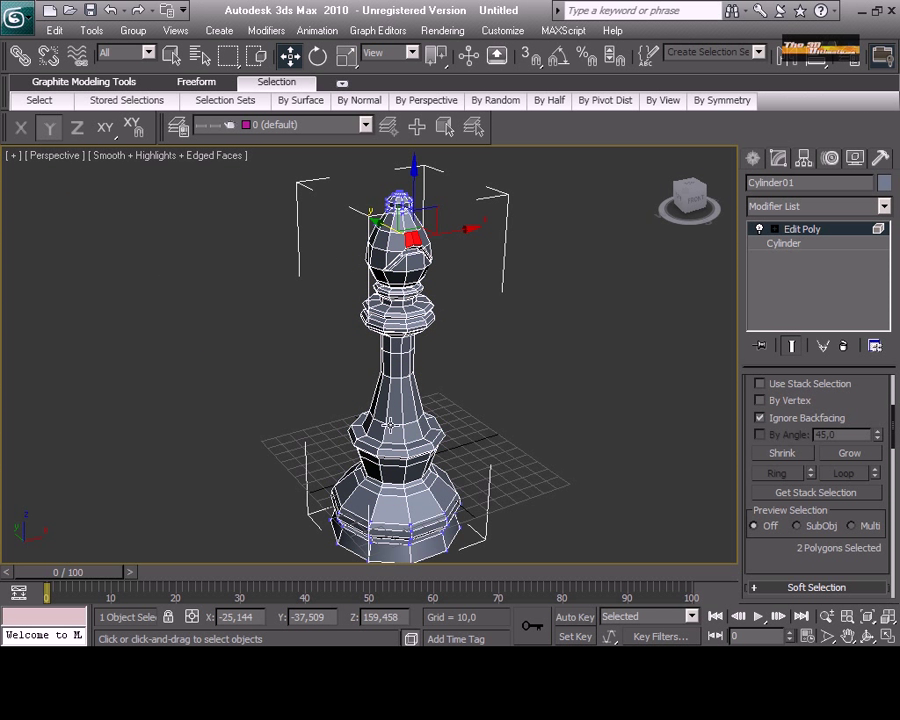
key(ctrl+a)
scroll(788, 540, down, 10)
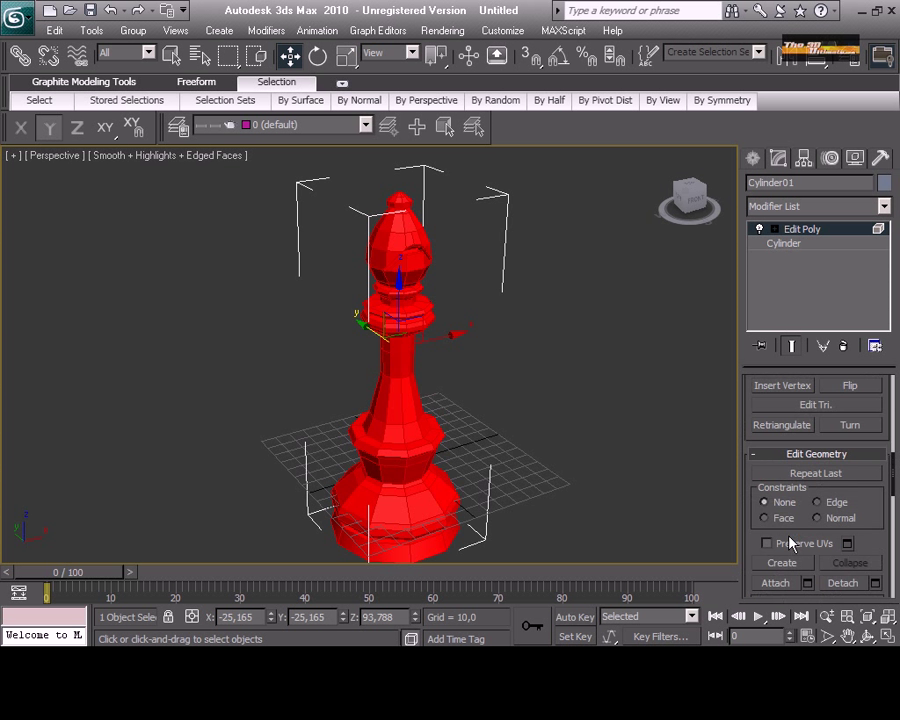
click(776, 540)
click(558, 500)
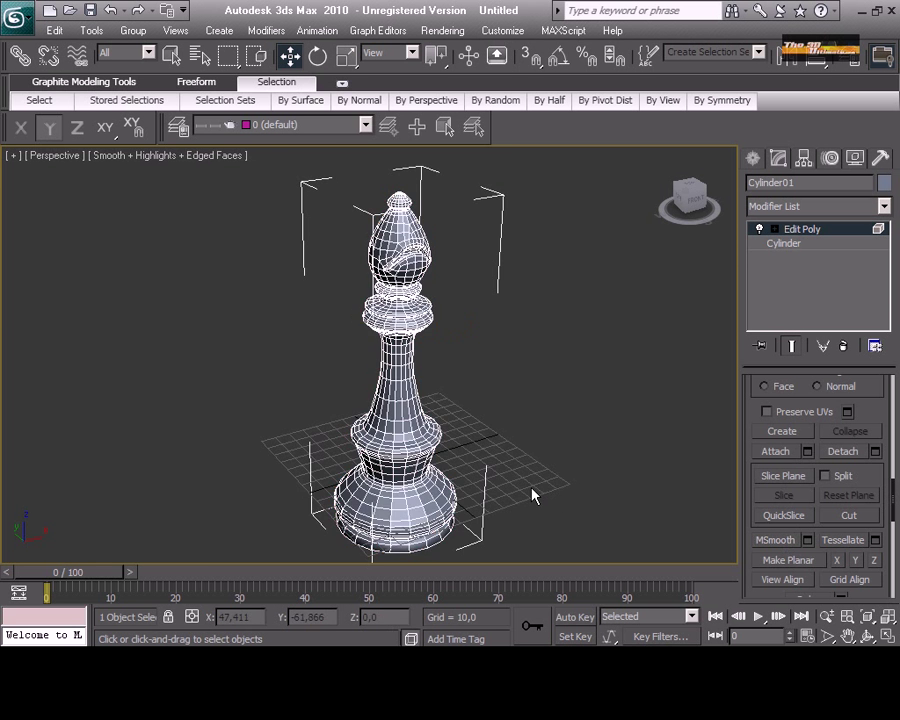
Step: Frame the subdivided head and notch in the perspective view and render it
scroll(520, 490, up, 5)
scroll(500, 470, down, 6)
scroll(495, 458, up, 6)
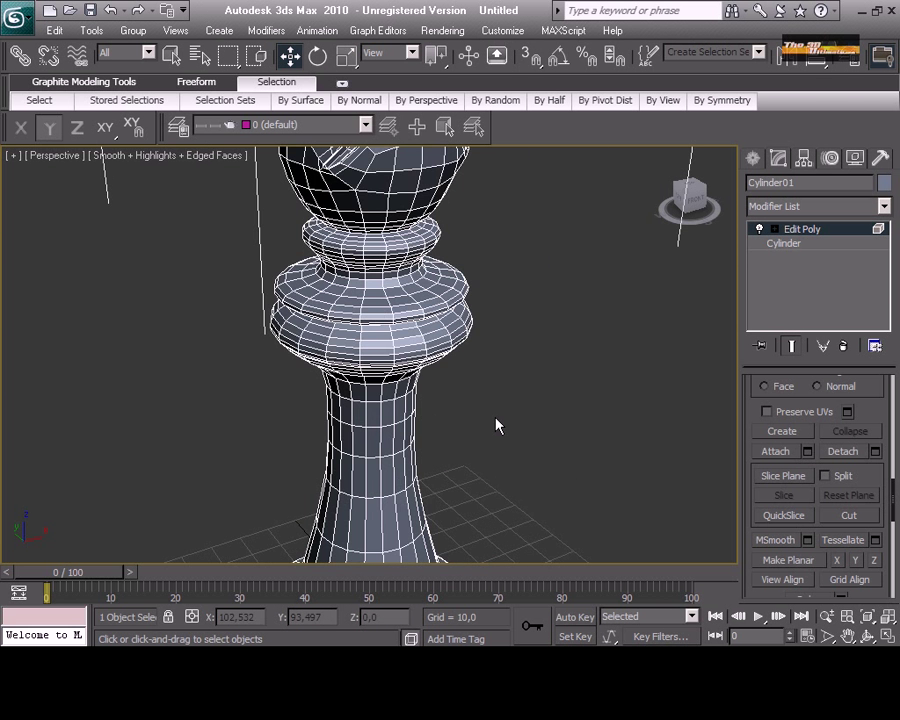
middle_drag(500, 425, 462, 506)
click(438, 31)
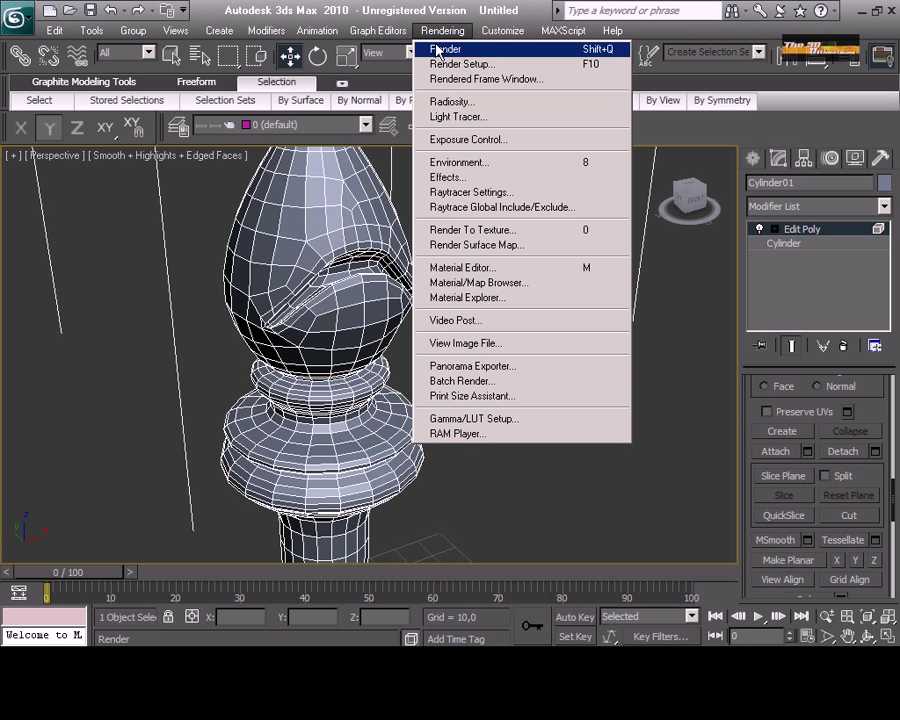
click(437, 50)
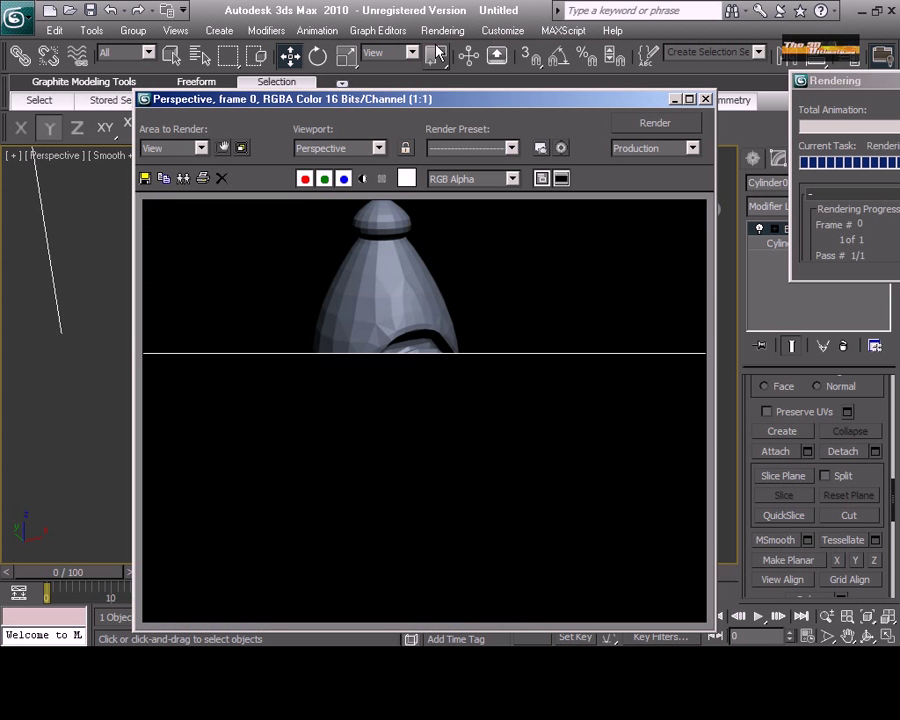
click(705, 99)
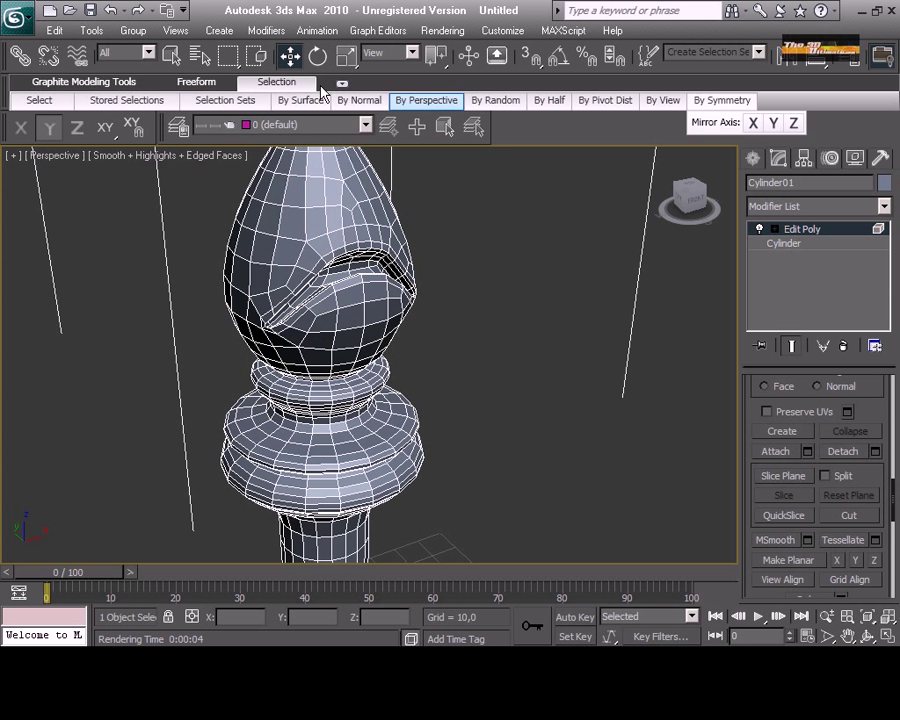
Step: Apply a Smooth modifier with Auto Smooth above Edit Poly and render the perspective view
click(266, 30)
mouse_move(285, 109)
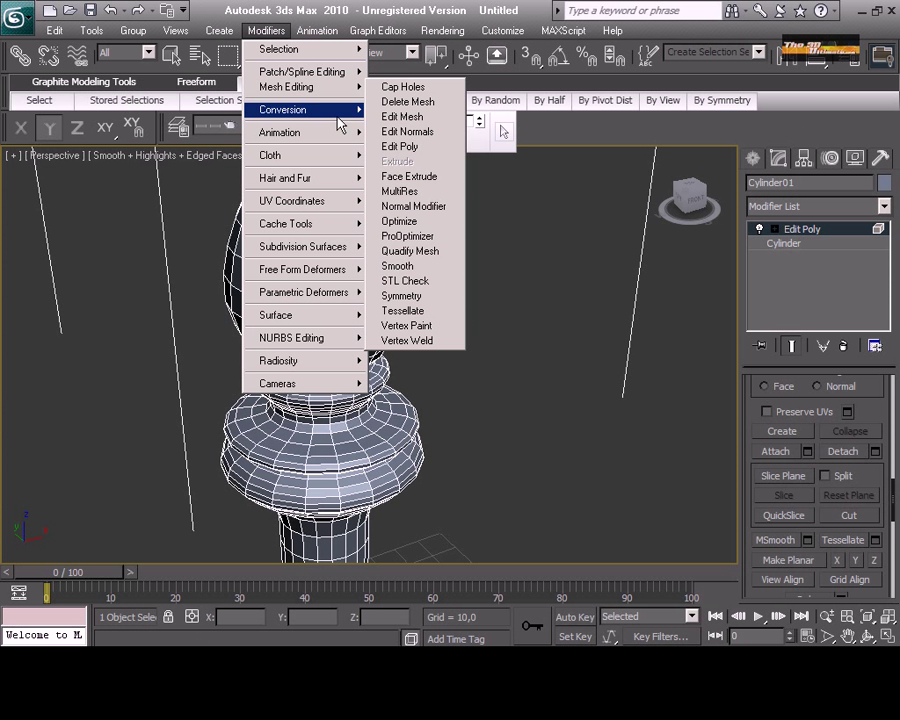
click(434, 267)
click(793, 406)
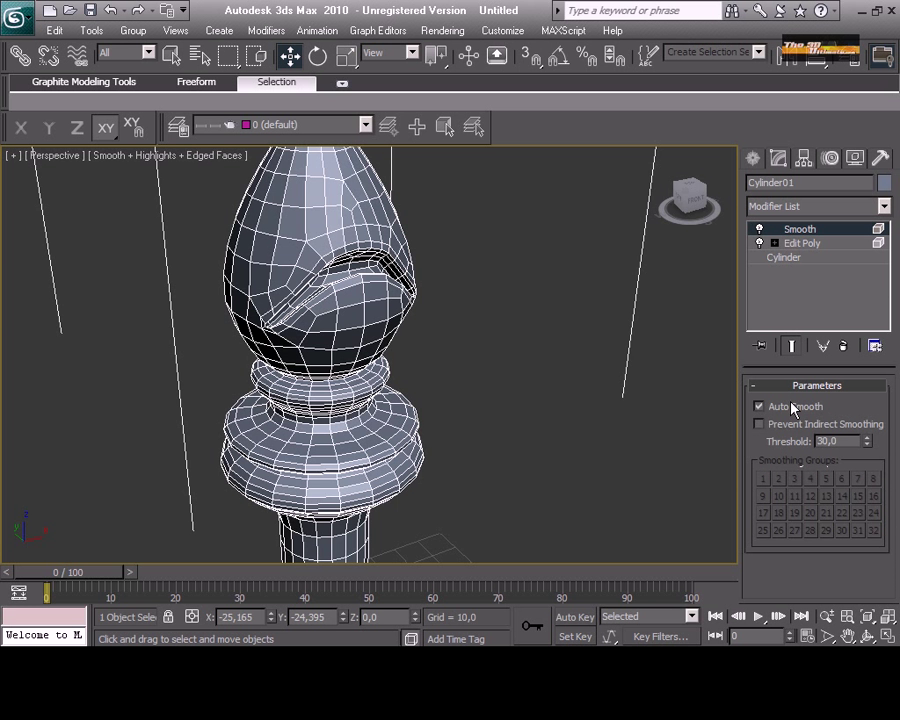
click(440, 30)
click(428, 54)
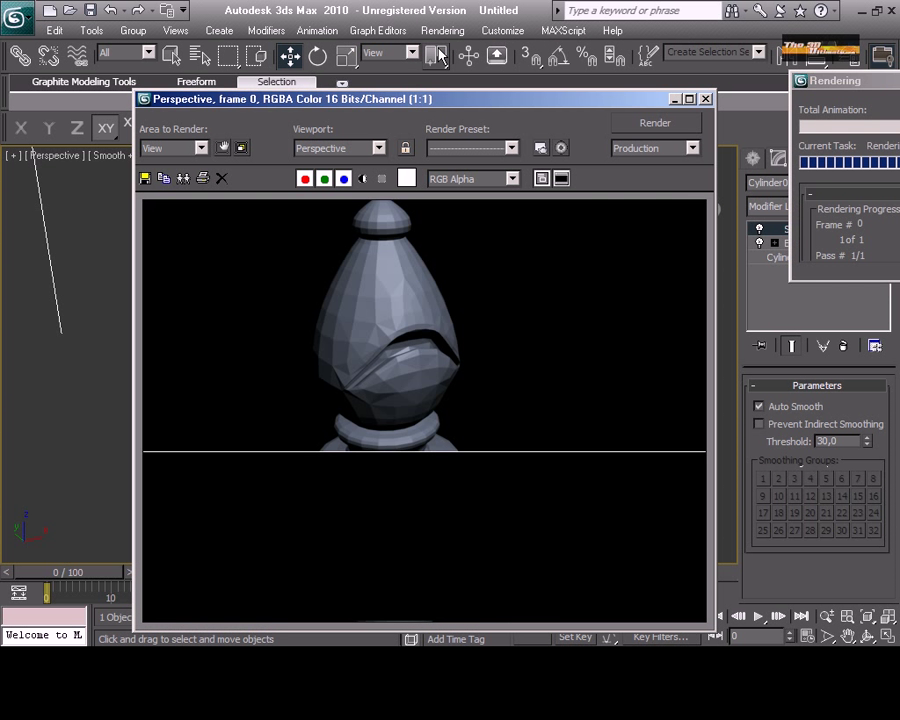
click(706, 98)
Step: Leave the sub-object level of Edit Poly so the smoothing covers the whole object, and render the head
click(828, 245)
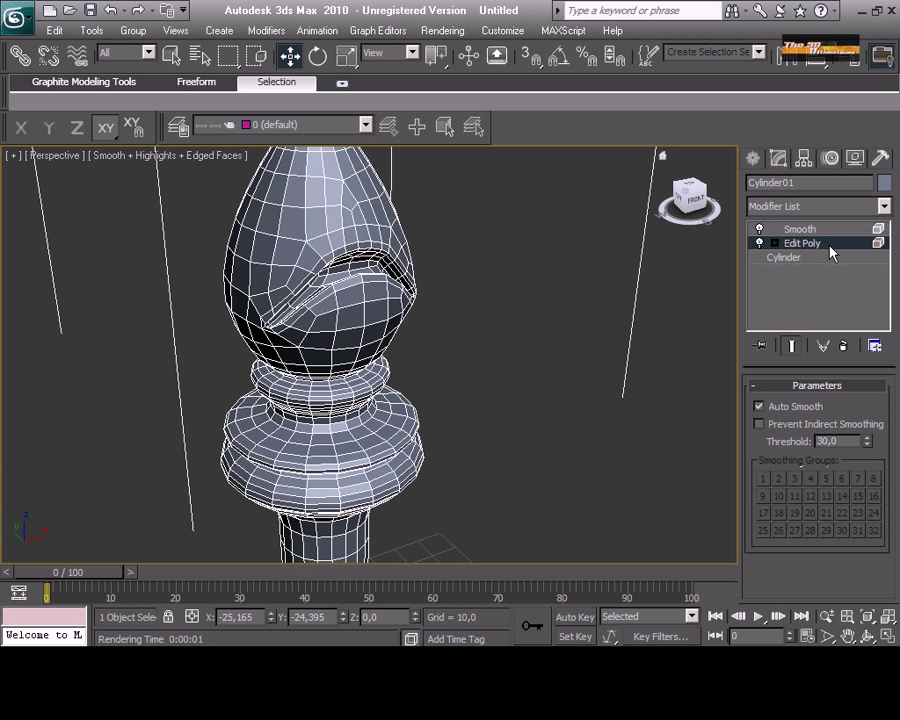
key(5)
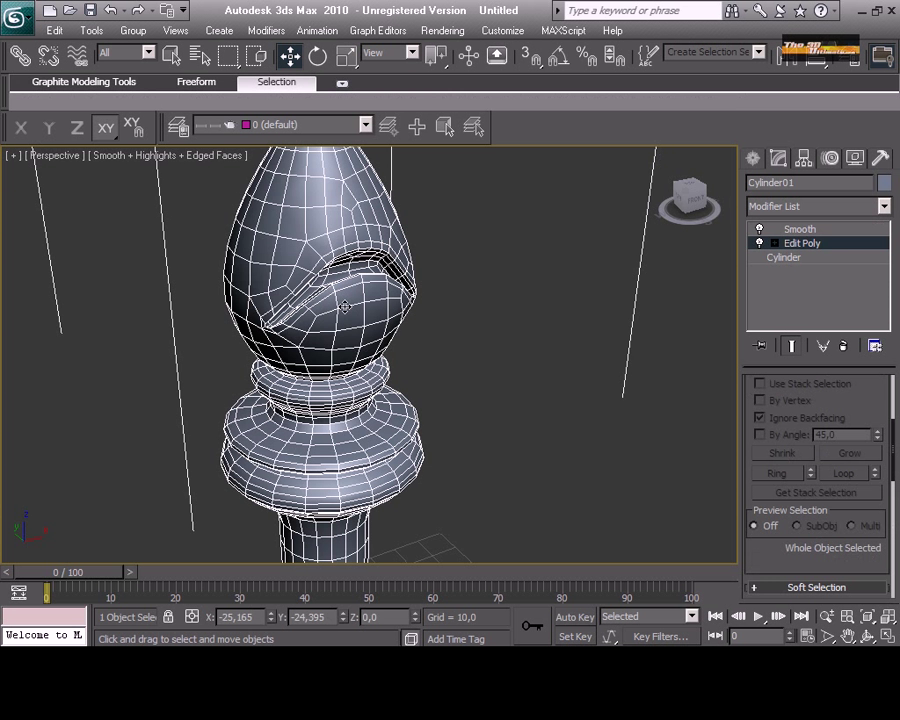
click(440, 31)
click(430, 53)
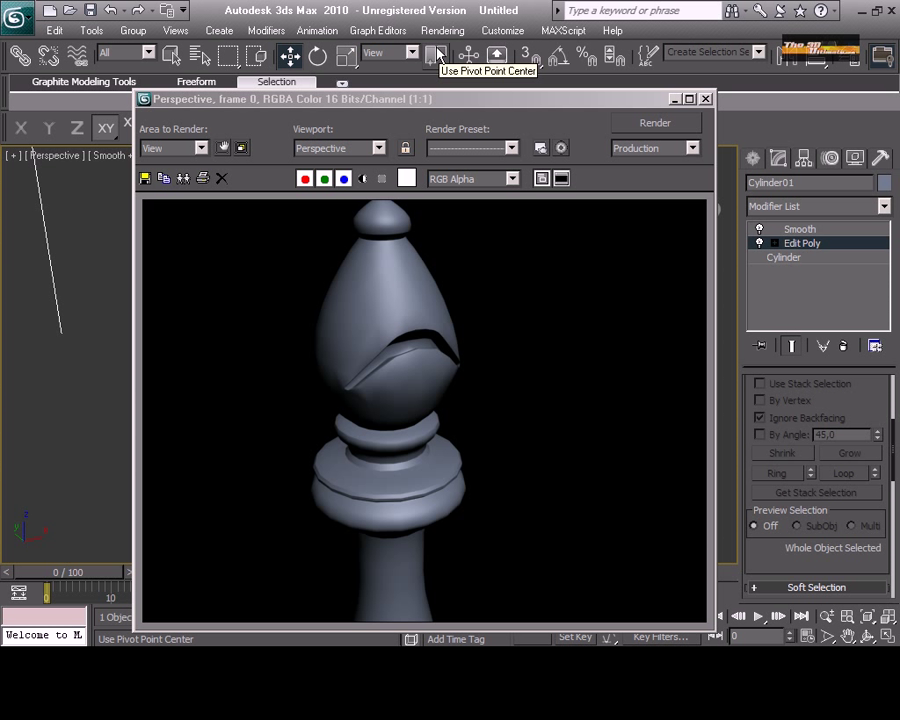
click(705, 98)
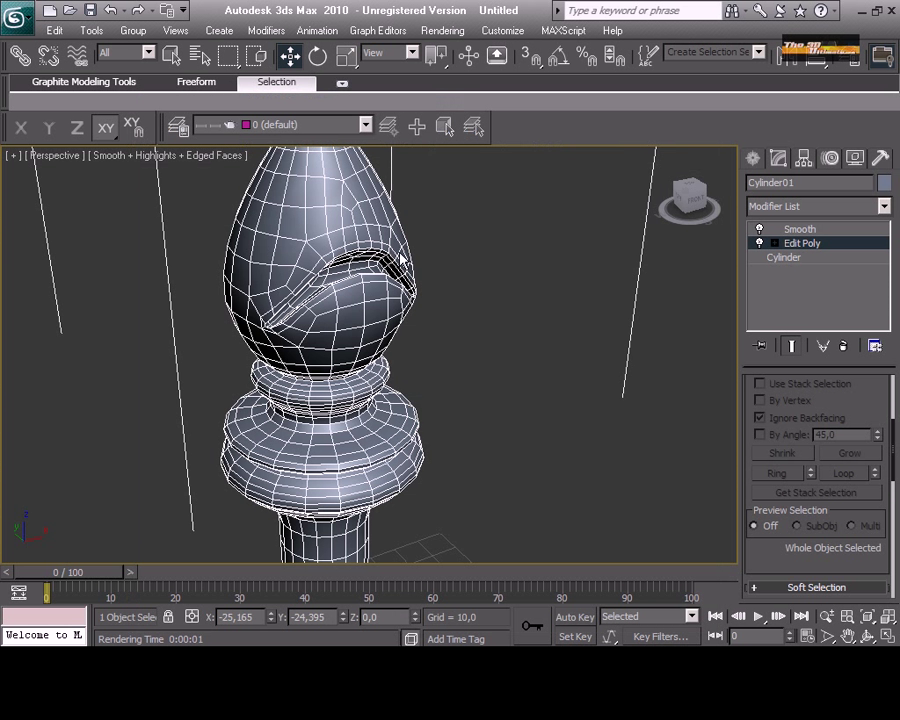
Step: Switch off the Smooth modifier and cut it from the modifier stack
click(759, 229)
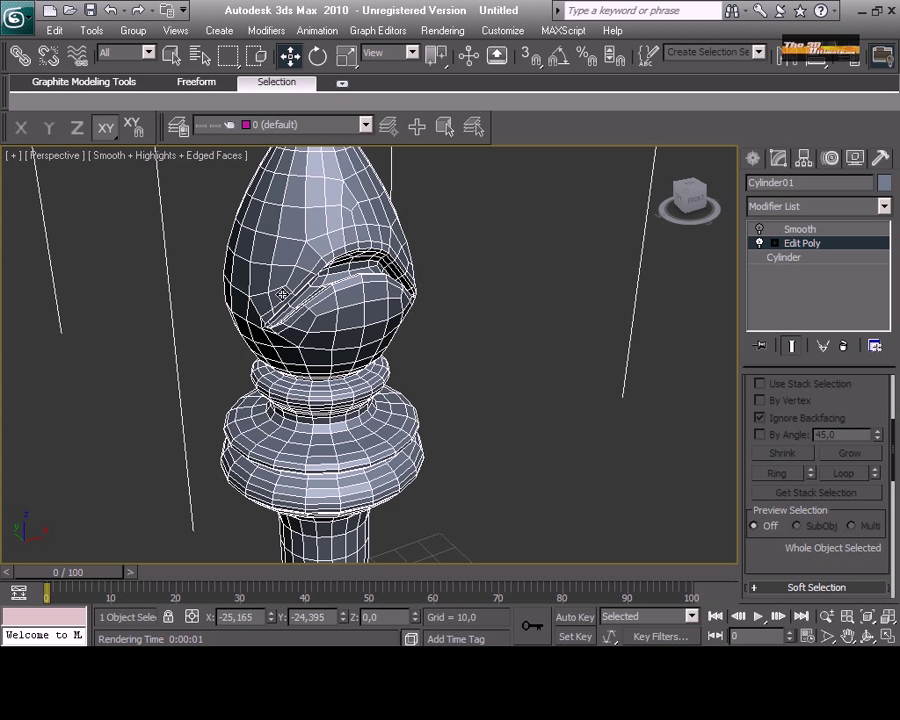
click(800, 229)
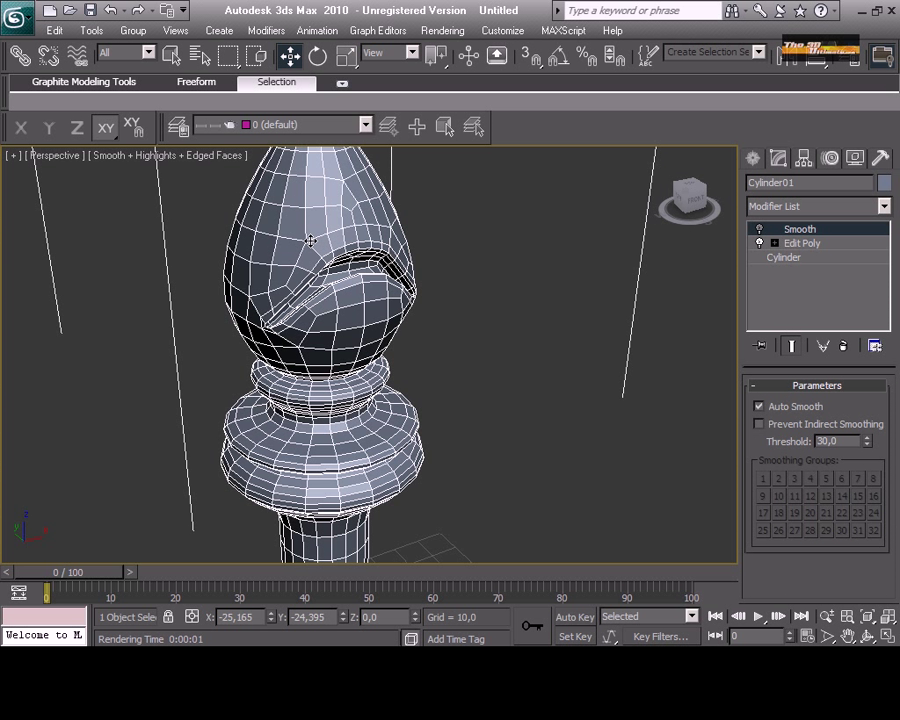
click(820, 243)
key(Up)
right_click(831, 243)
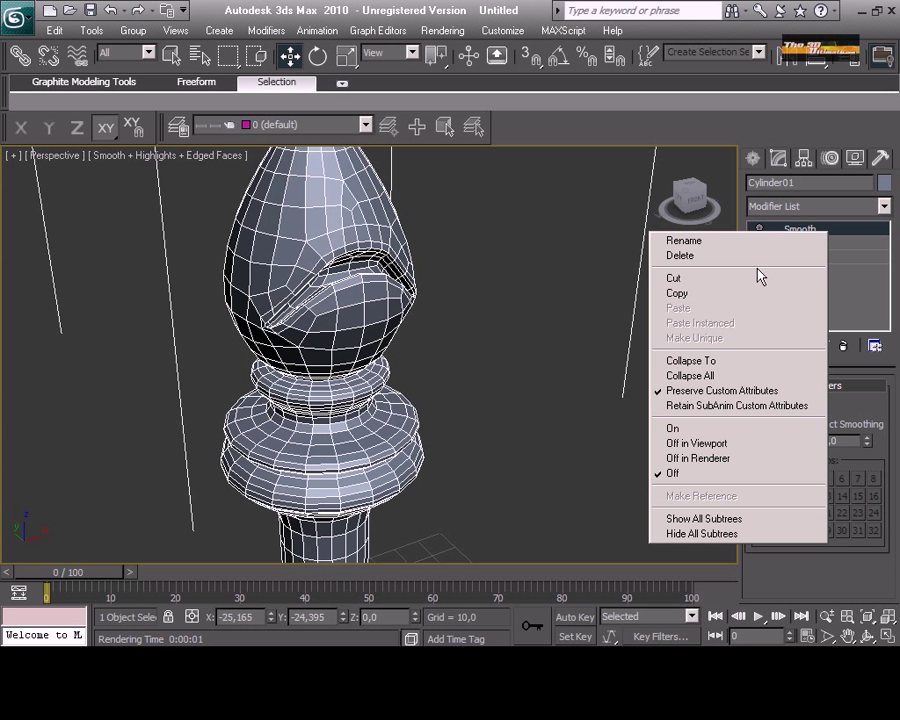
click(757, 256)
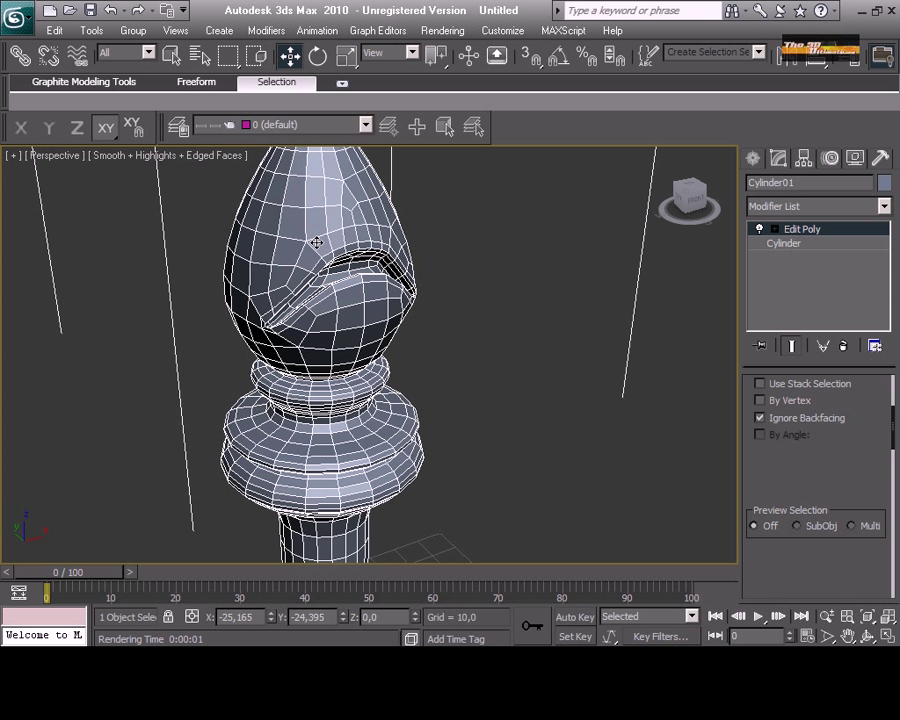
Step: Select all of the mesh in Edit Poly and paste the Smooth modifier above it as an instance
key(4)
key(ctrl+a)
scroll(769, 474, down, 3)
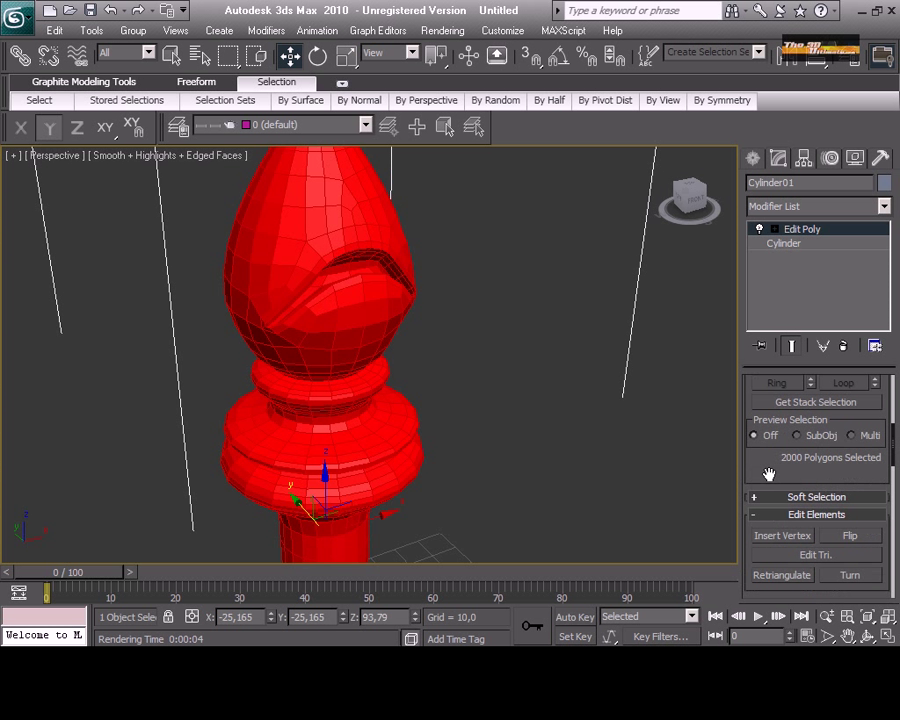
scroll(769, 478, down, 6)
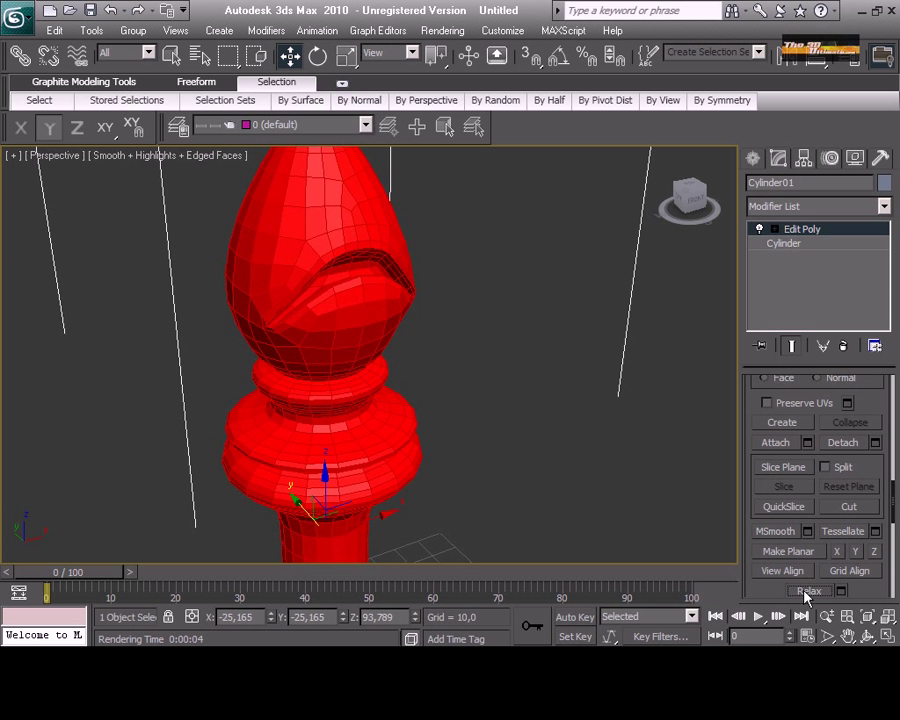
right_click(819, 231)
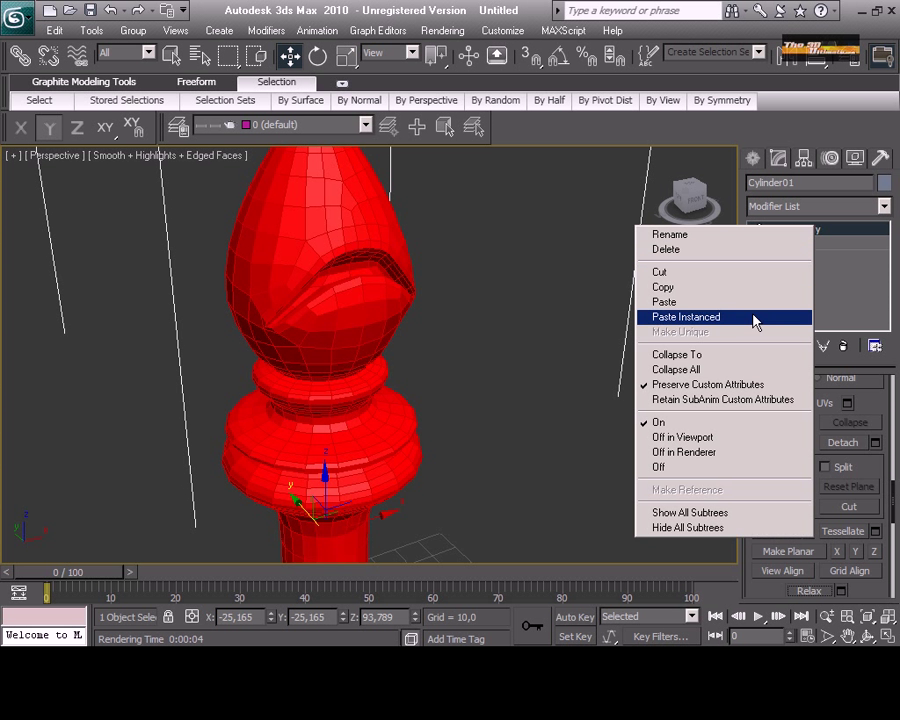
click(755, 317)
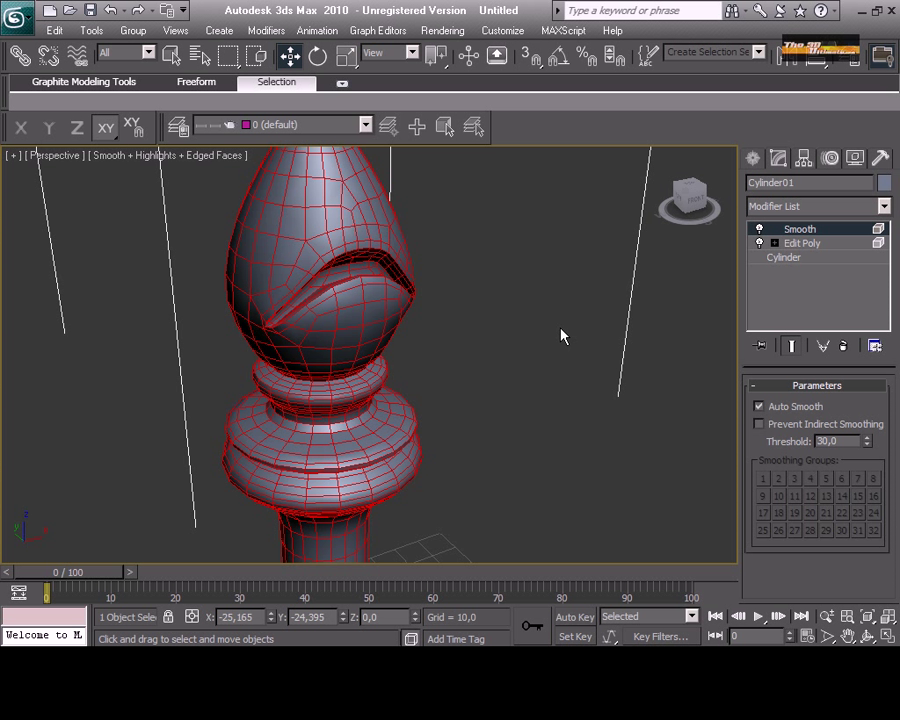
Step: Render the smoothed head in perspective, and render again with the stem and base in frame
click(442, 30)
click(450, 48)
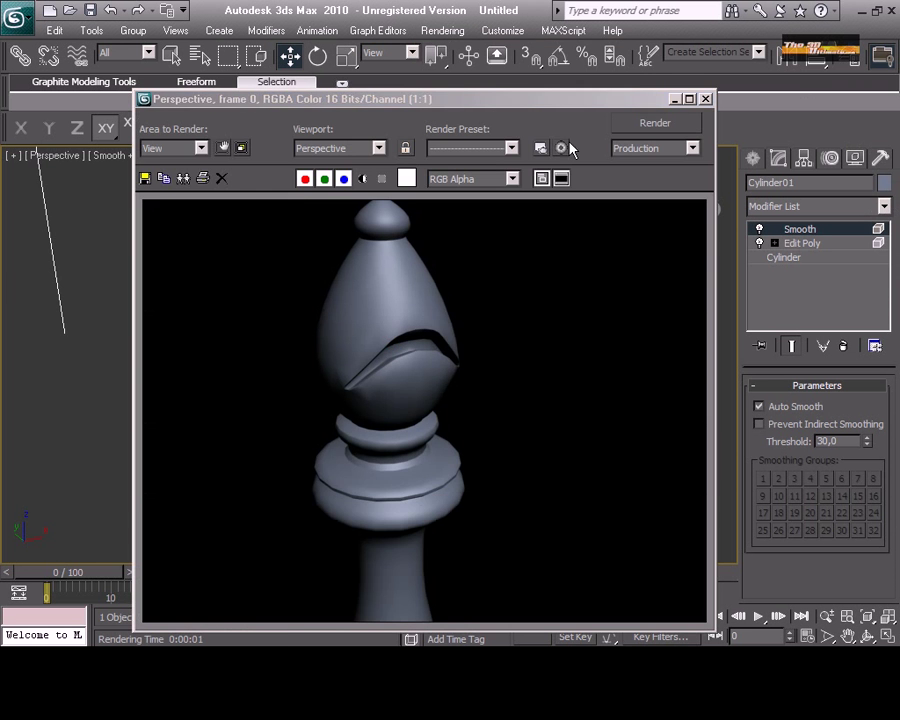
click(705, 100)
scroll(434, 296, up, 5)
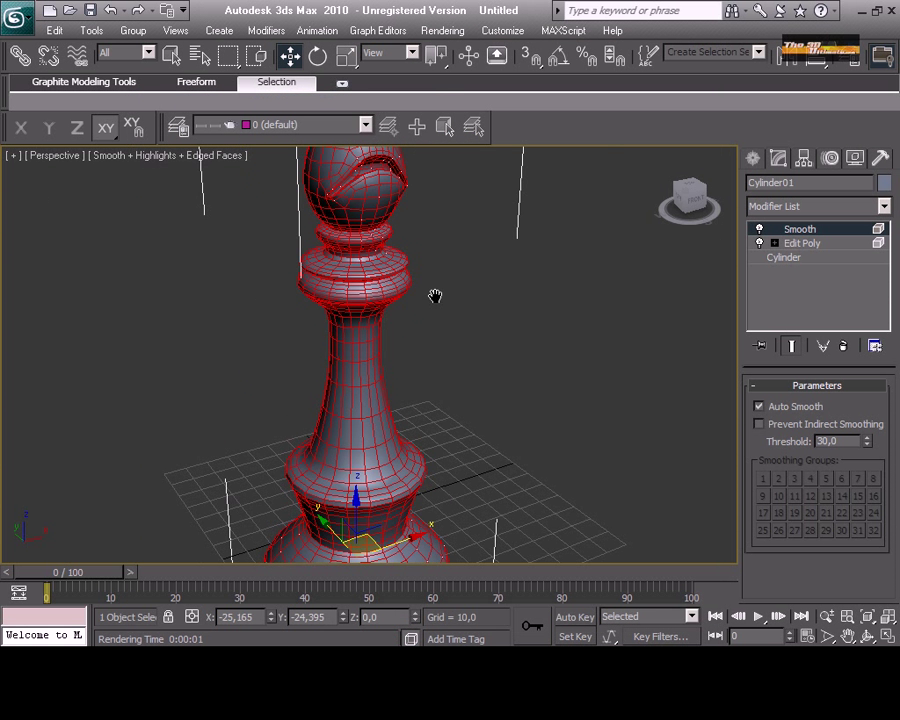
click(442, 30)
click(434, 48)
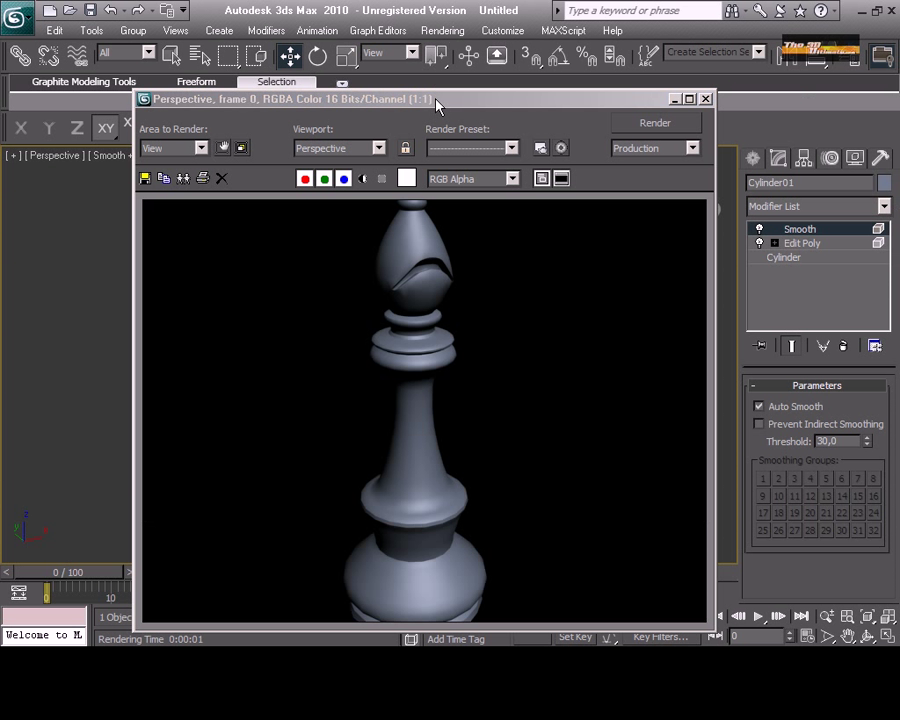
click(706, 100)
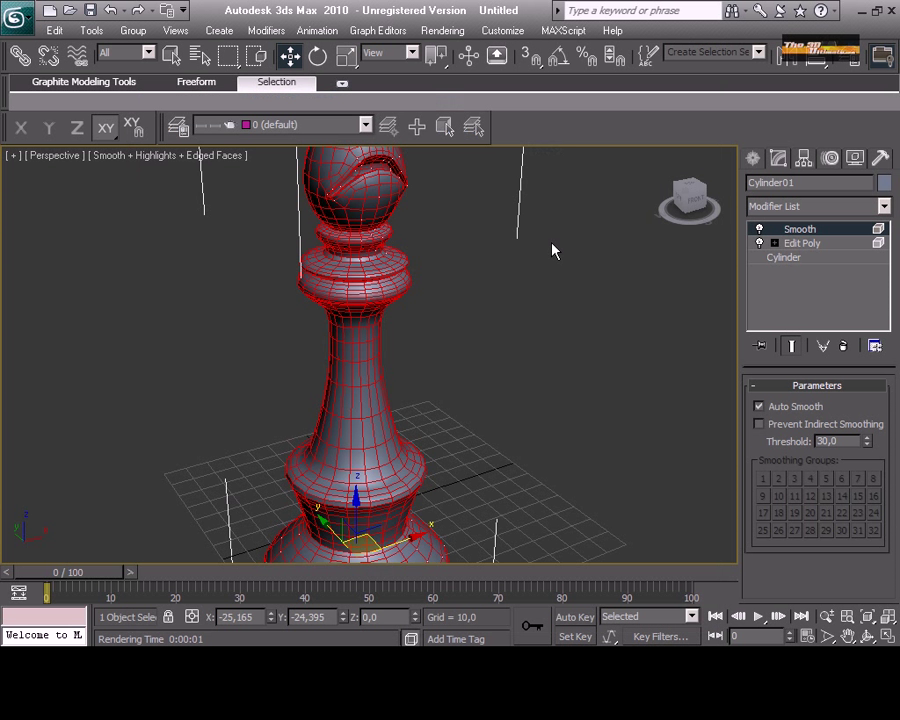